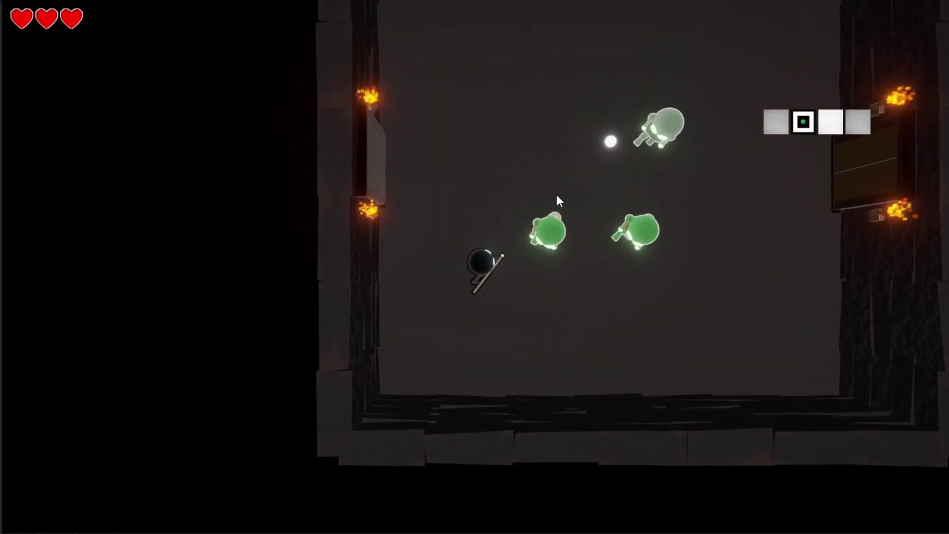
click(559, 353)
key(d)
click(524, 390)
click(366, 328)
key(s)
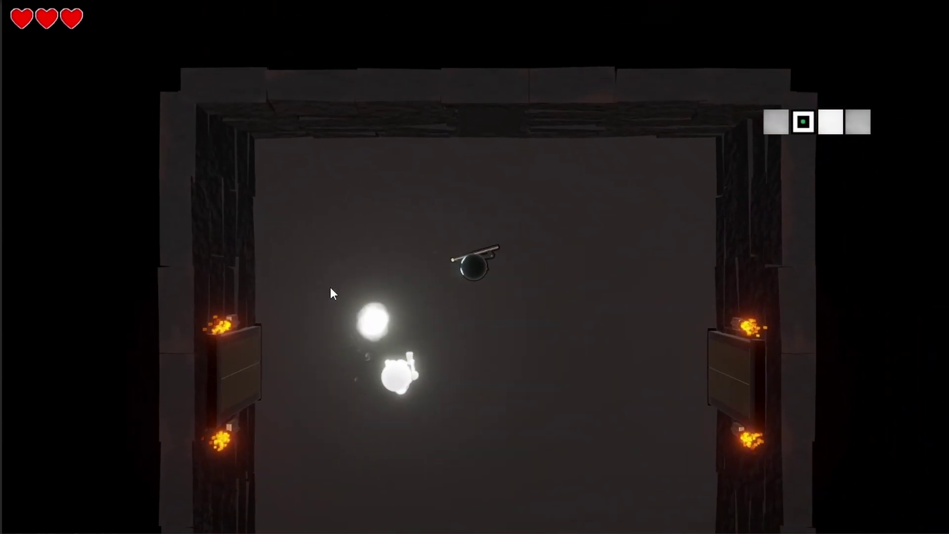
click(342, 253)
click(378, 159)
key(a)
click(472, 104)
key(w)
click(604, 226)
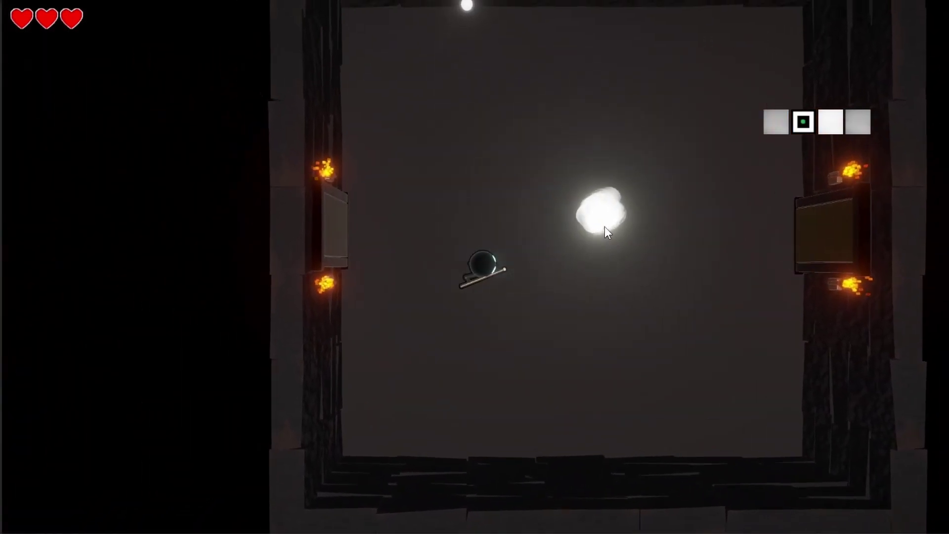
click(600, 270)
key(d)
key(s)
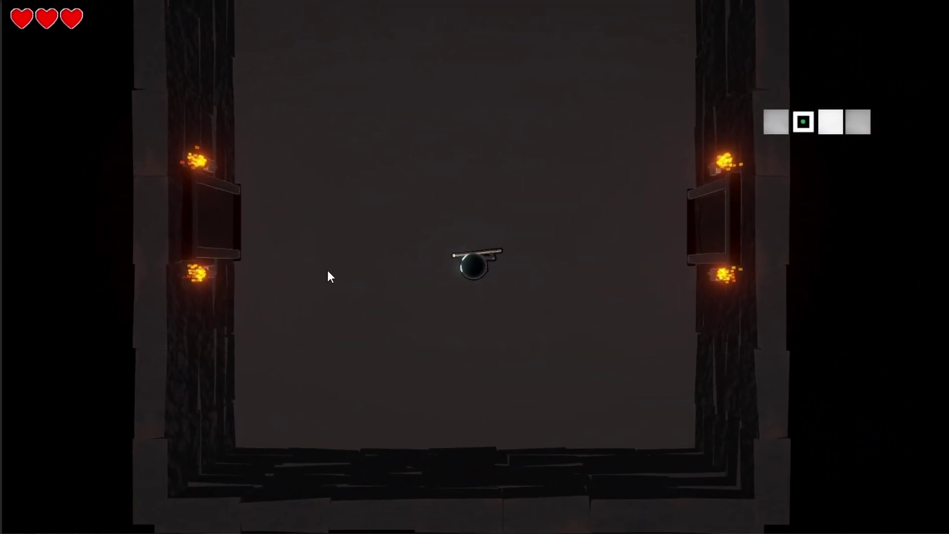
key(a)
click(327, 270)
click(386, 187)
key(a)
click(460, 188)
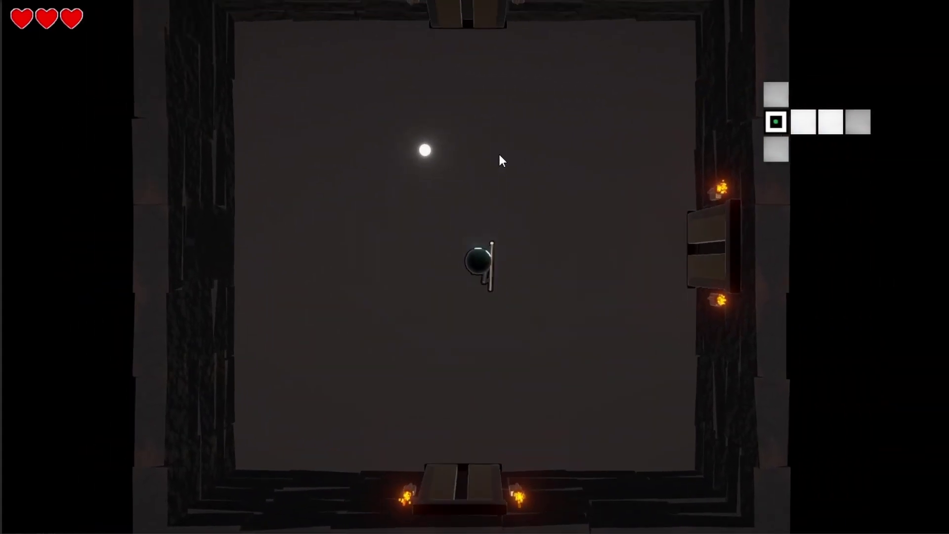
key(w)
click(507, 153)
click(487, 141)
key(w)
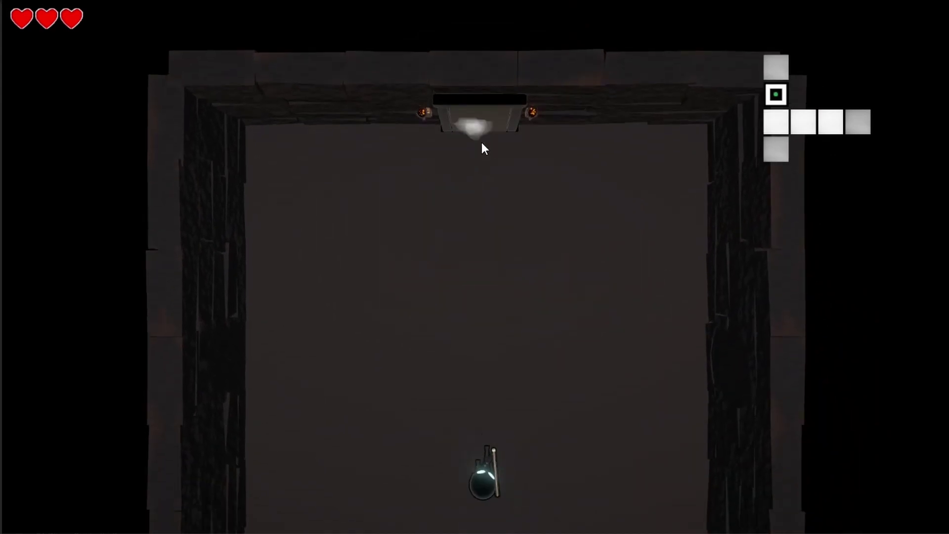
click(494, 143)
click(486, 153)
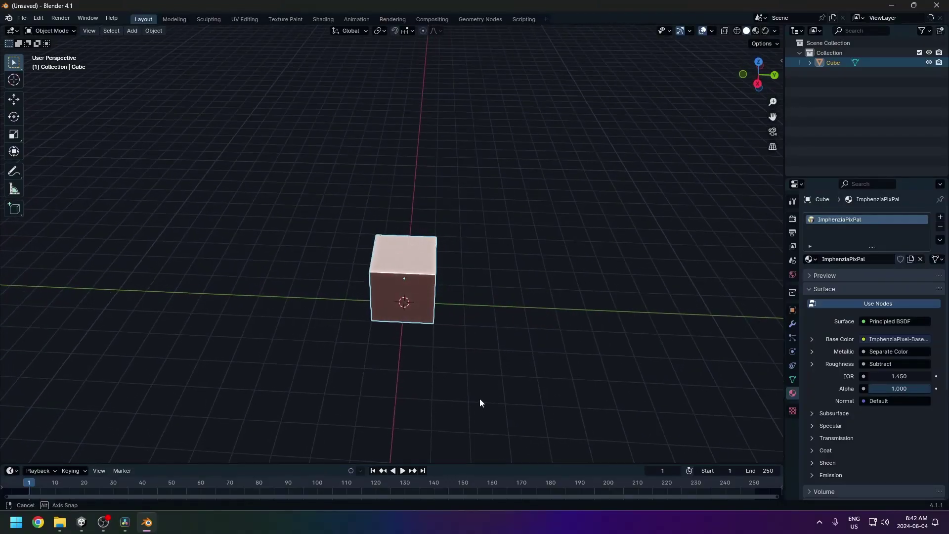
Delete the default cube from the scene
middle_drag(480, 399, 541, 211)
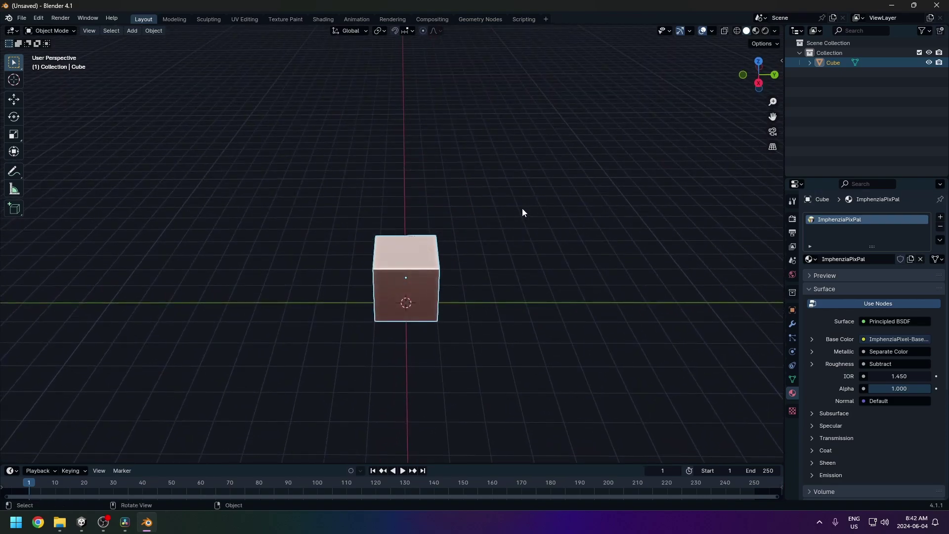
middle_drag(507, 326, 472, 324)
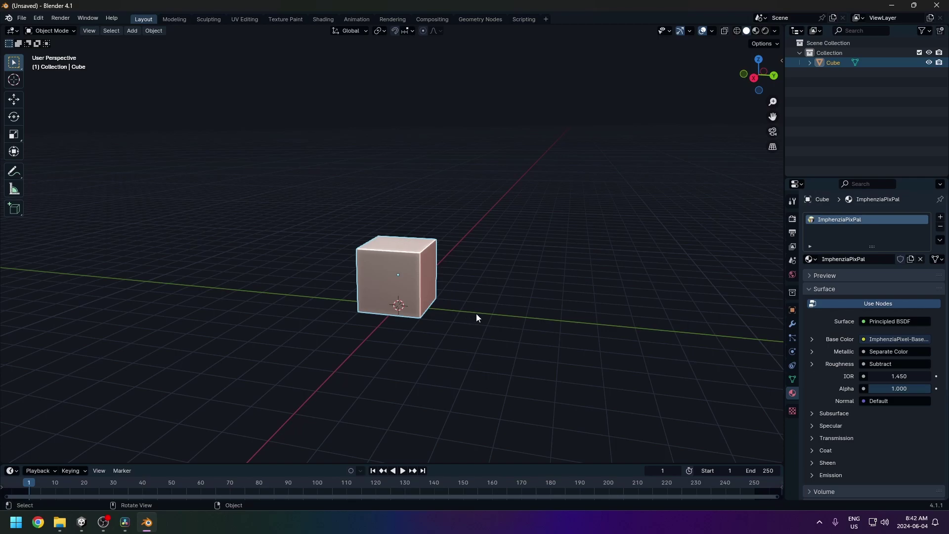
middle_drag(473, 314, 459, 318)
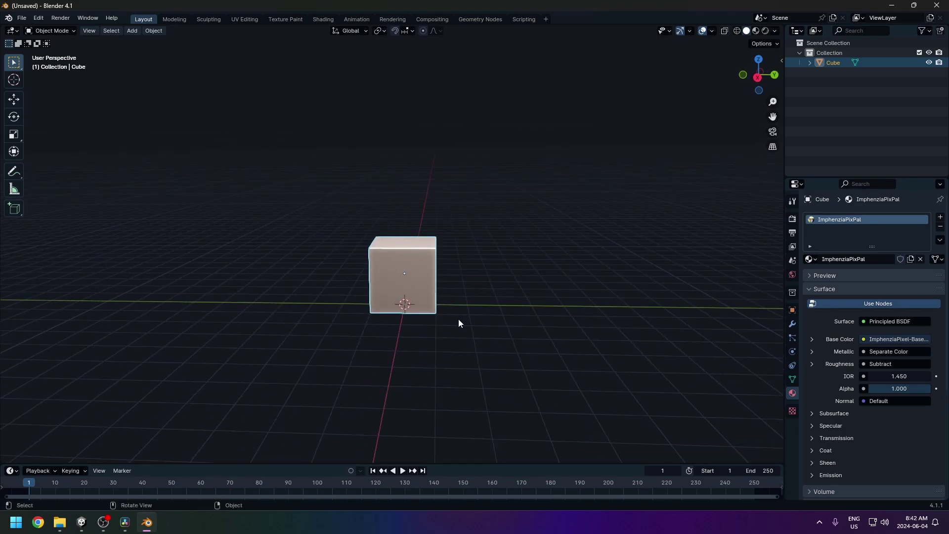
middle_drag(432, 288, 448, 230)
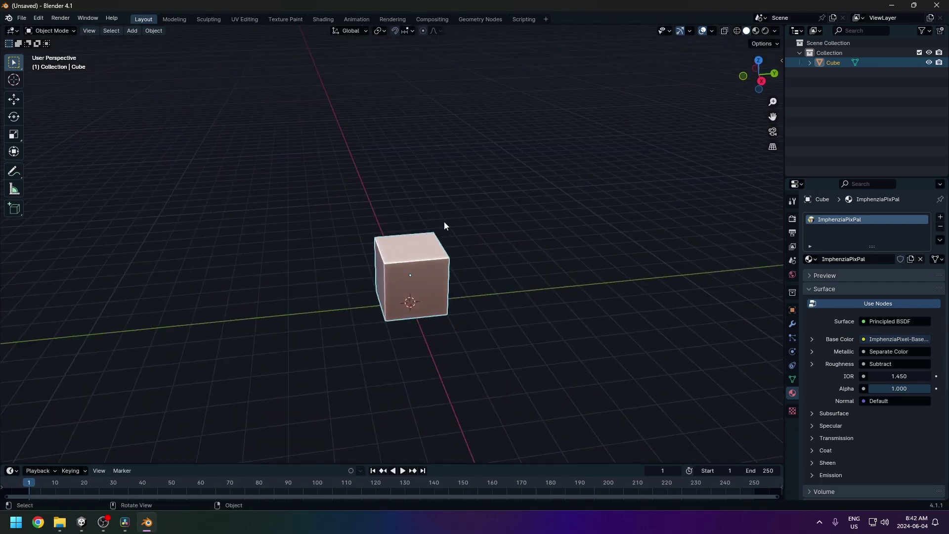
middle_drag(425, 347, 427, 313)
key(Delete)
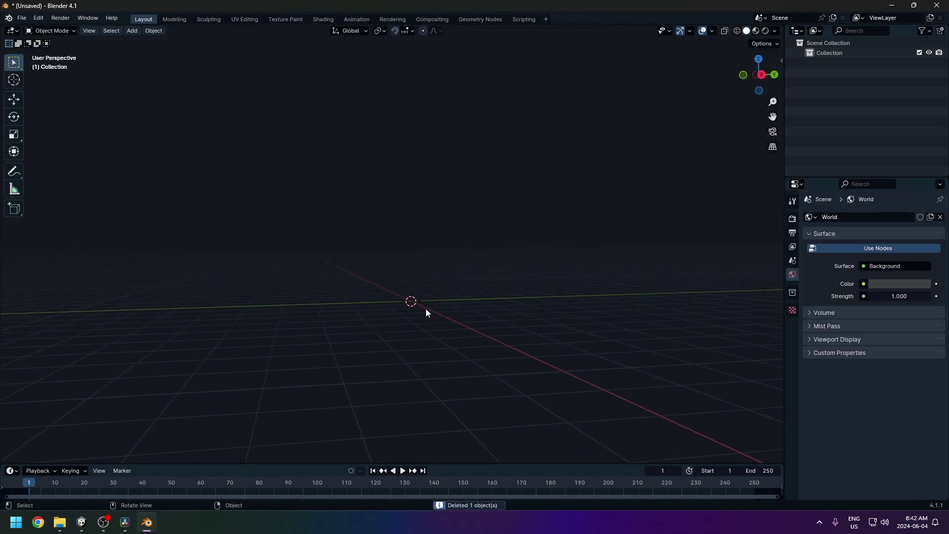
Add a UV sphere mesh at the world origin
key(shift+a)
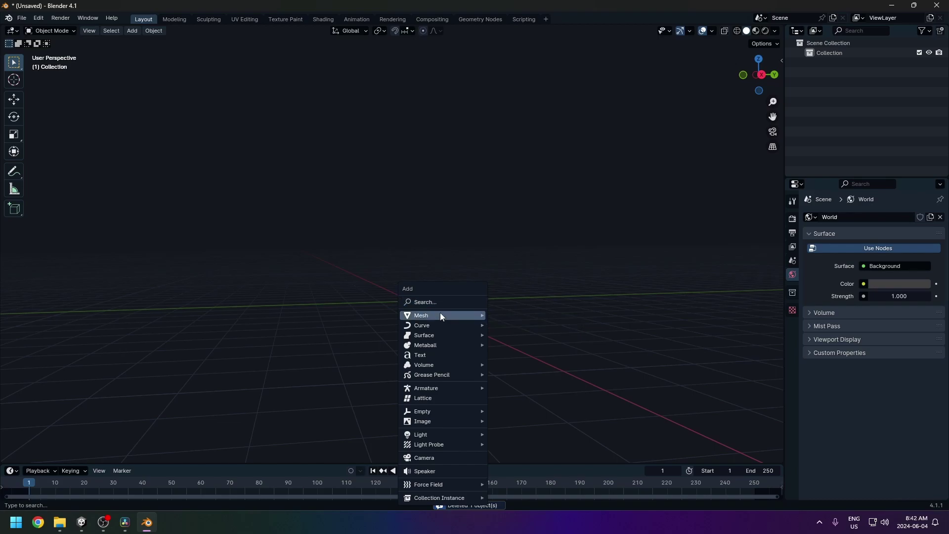
mouse_move(439, 313)
click(524, 135)
middle_drag(524, 135, 452, 318)
Rotate the sphere 90° about the global X axis
key(r)
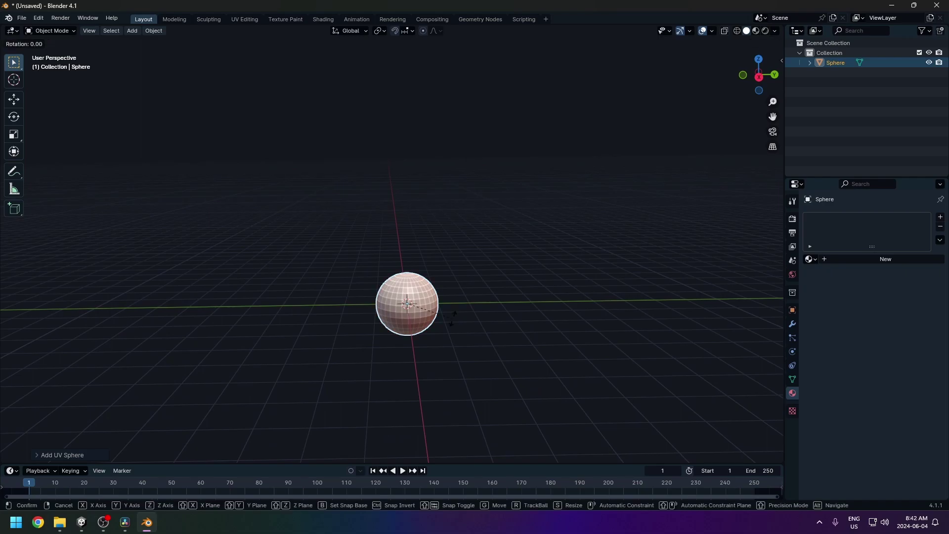
key(x)
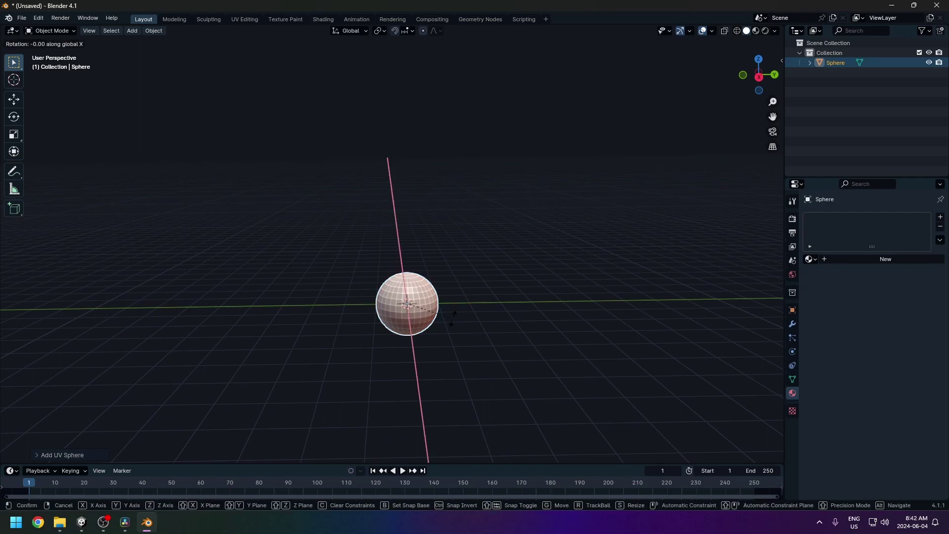
text(90)
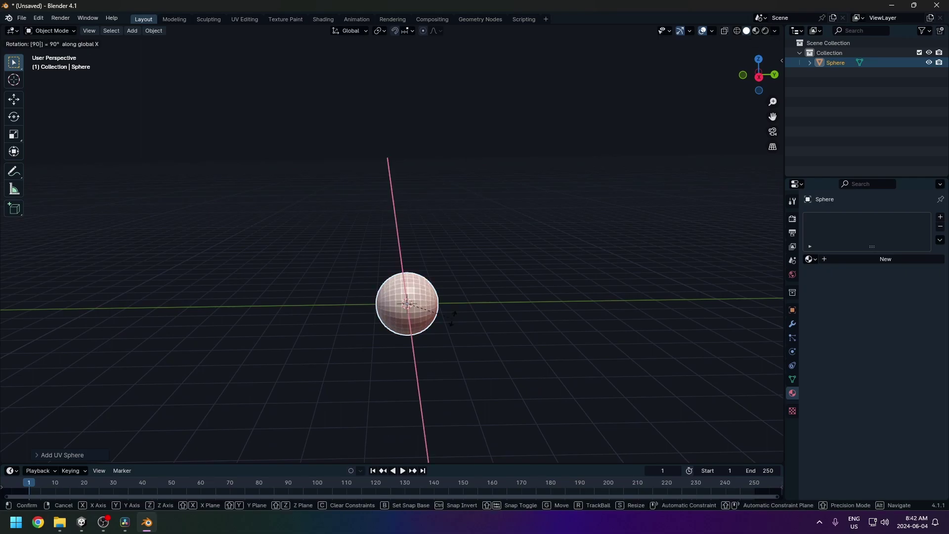
key(Return)
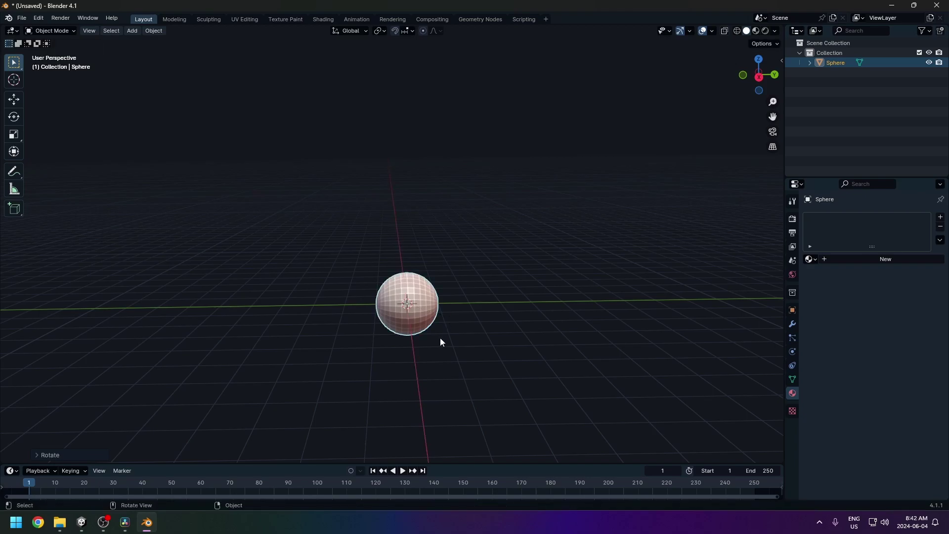
In Edit Mode with face selection and X-ray on, select the sphere's -Y half plus the face column just past its centre from the right view
shift+middle_drag(462, 358, 465, 302)
key(Tab)
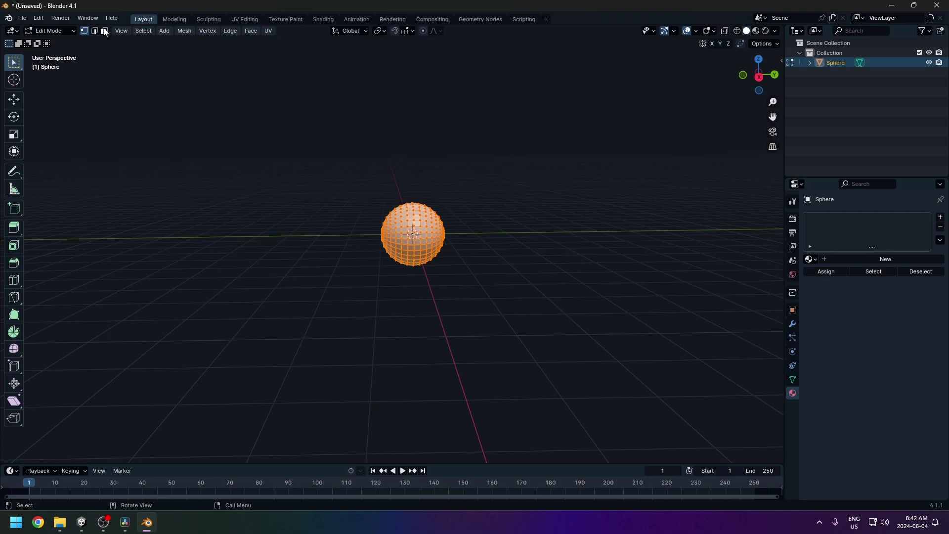
click(104, 31)
scroll(466, 275, up, 4)
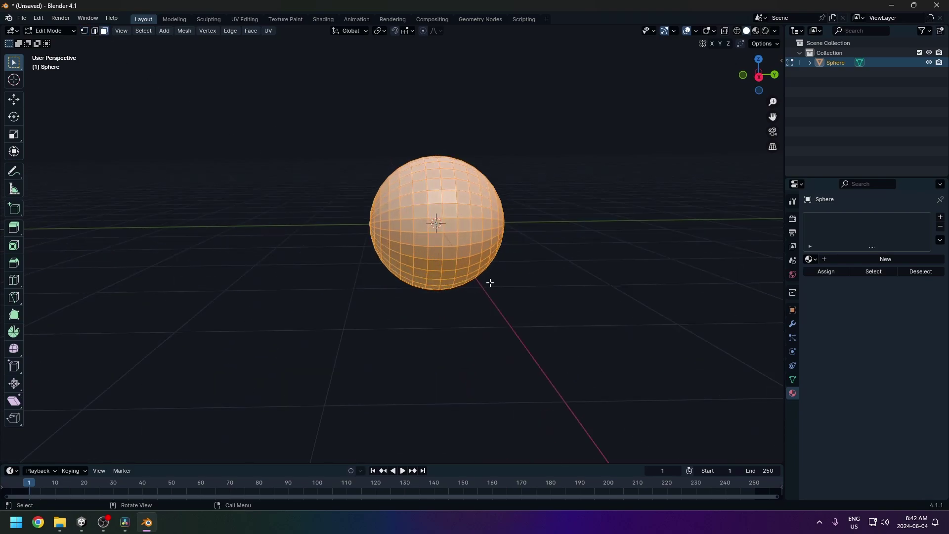
key(alt+z)
middle_drag(491, 271, 483, 297)
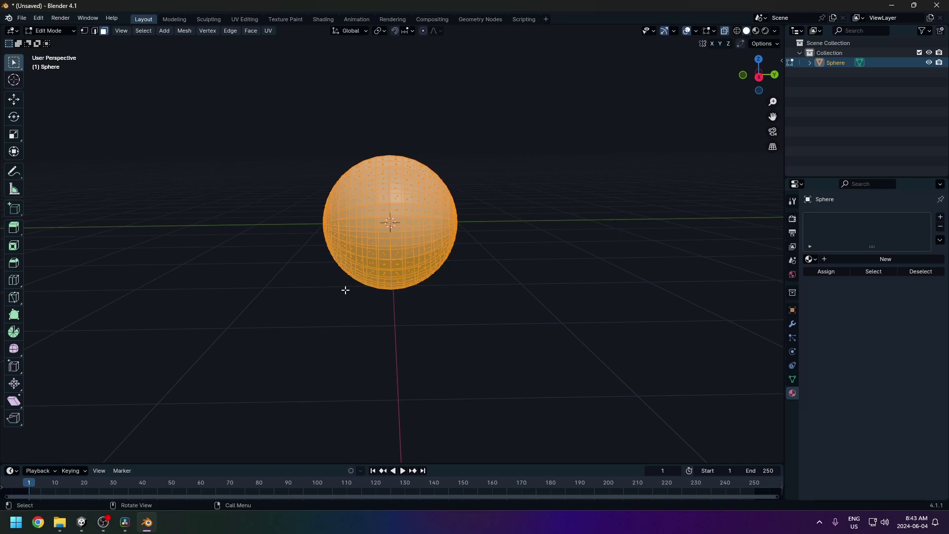
key(KP_3)
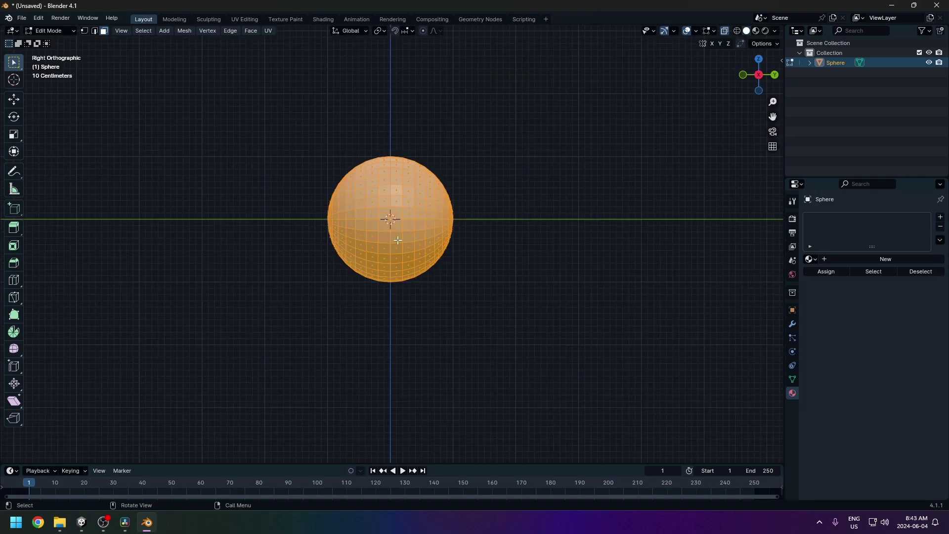
scroll(397, 266, up, 2)
shift+middle_drag(397, 265, 432, 317)
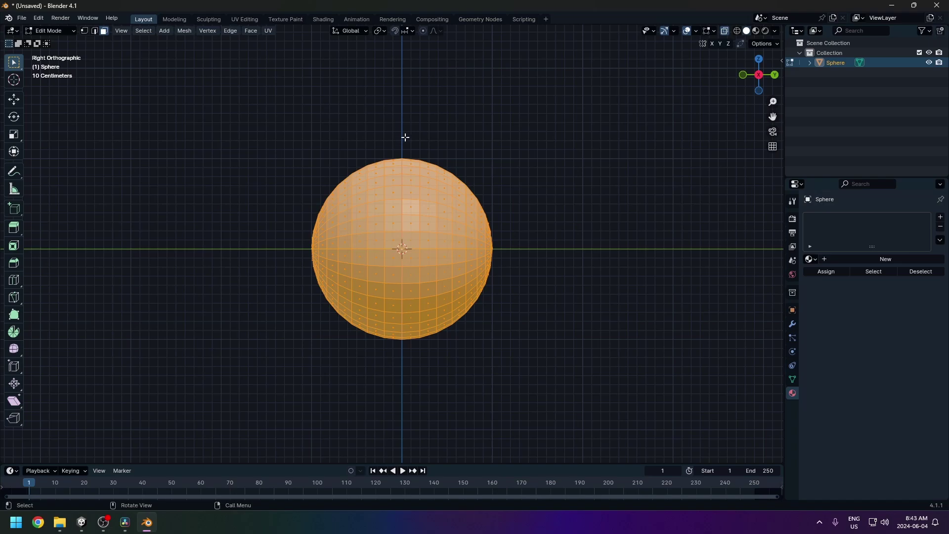
drag(413, 126, 305, 354)
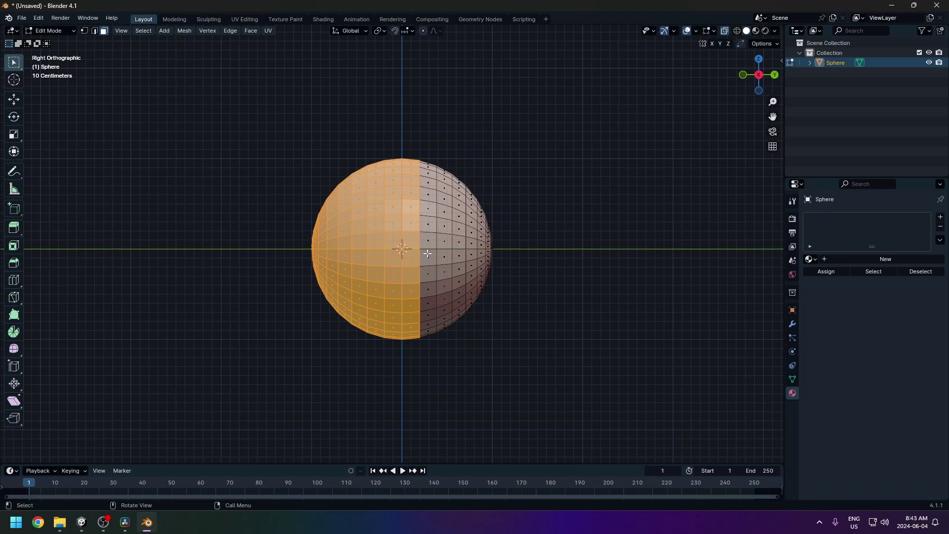
key(x)
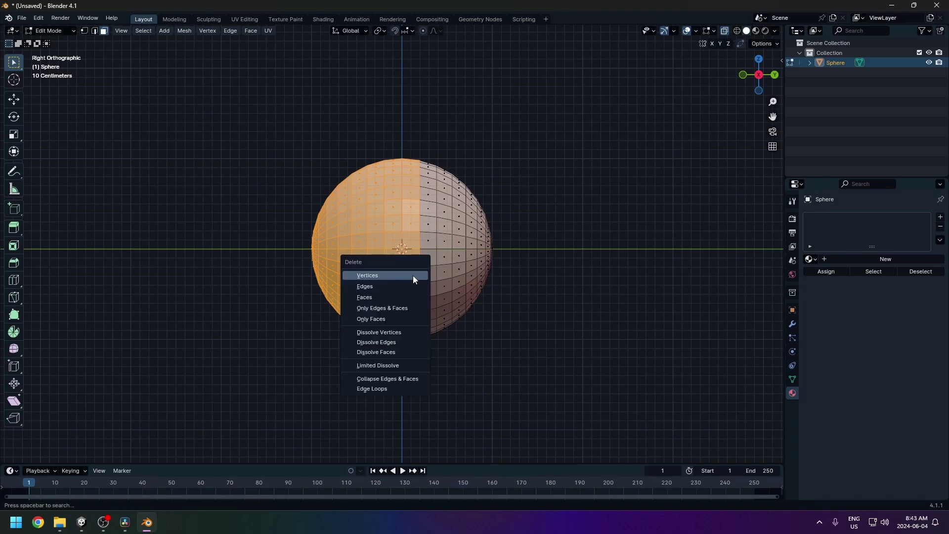
click(413, 275)
key(ctrl+z)
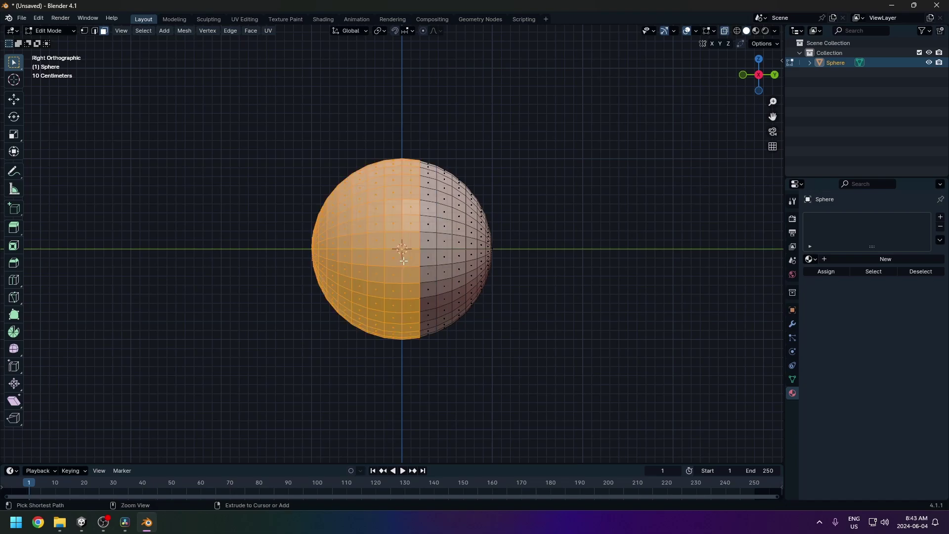
right_click(411, 259)
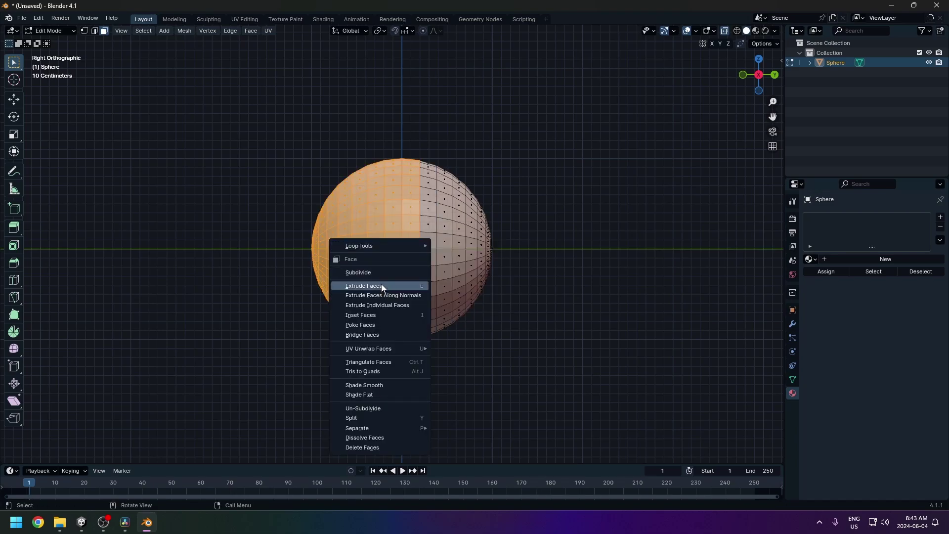
key(Escape)
Delete the selected faces of the sphere using the Faces option
key(x)
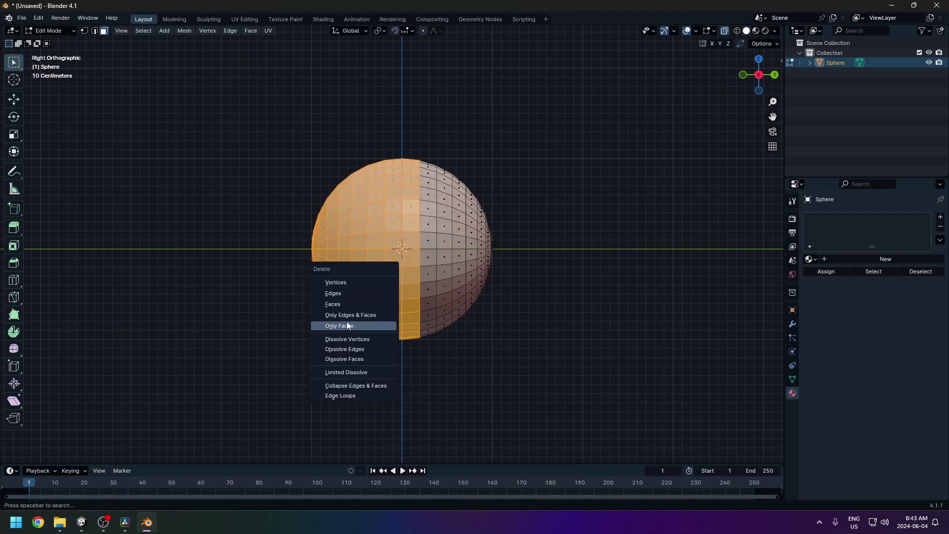
click(343, 305)
mouse_move(388, 250)
middle_down()
mouse_move(385, 258)
mouse_move(386, 246)
middle_up()
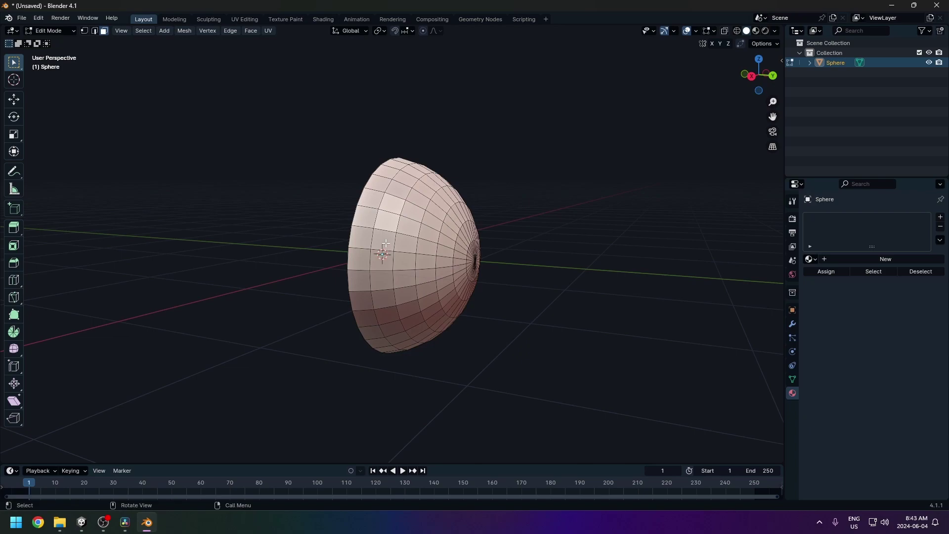
Return to Object Mode and apply Shade Smooth to the partial sphere
key(Tab)
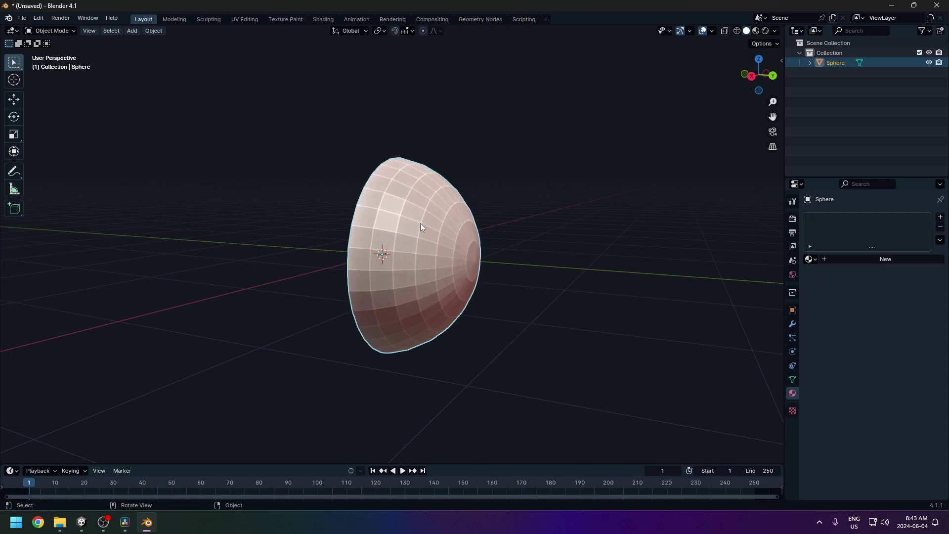
right_click(423, 224)
click(395, 223)
middle_drag(395, 229, 471, 215)
middle_drag(503, 303, 480, 308)
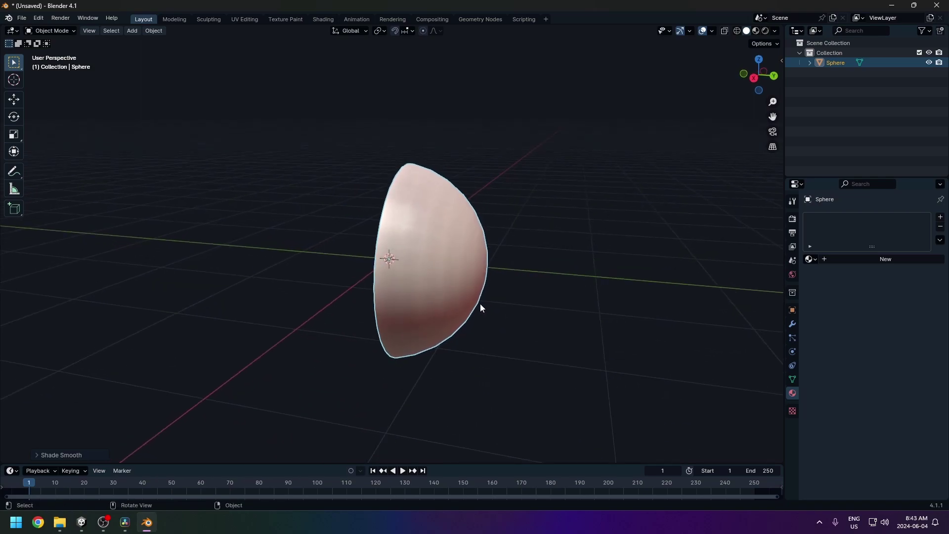
Select all vertices of the partial sphere in Edit Mode and try Randomize Vertices on them
key(Tab)
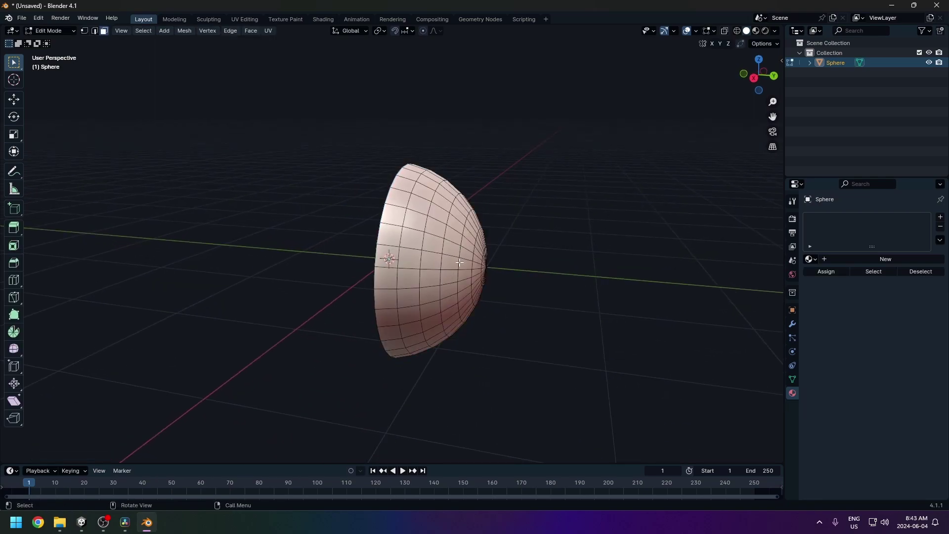
middle_drag(459, 250, 169, 100)
middle_drag(474, 254, 460, 261)
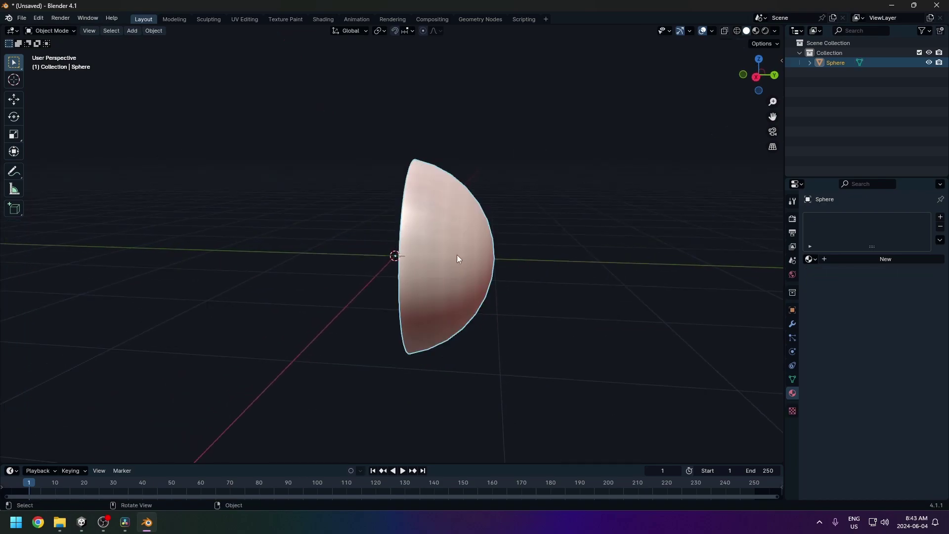
click(85, 31)
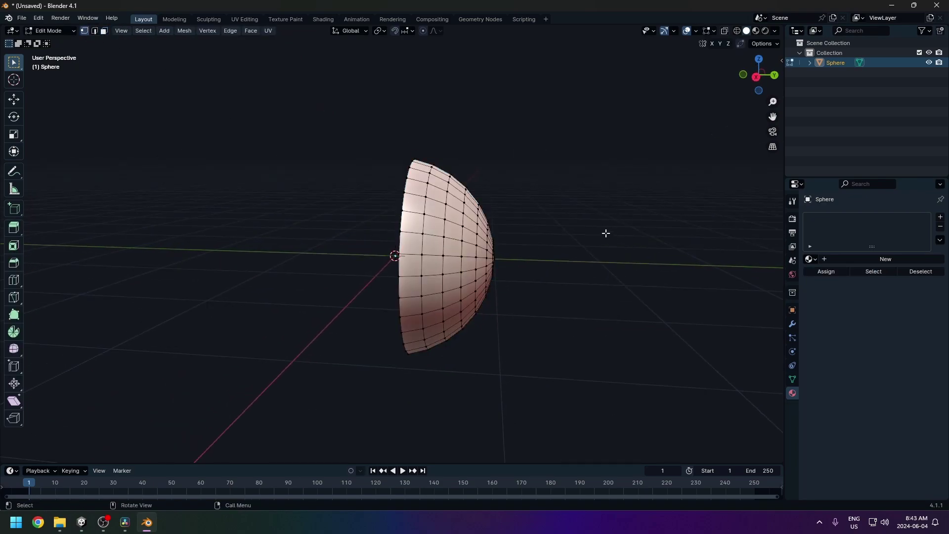
key(a)
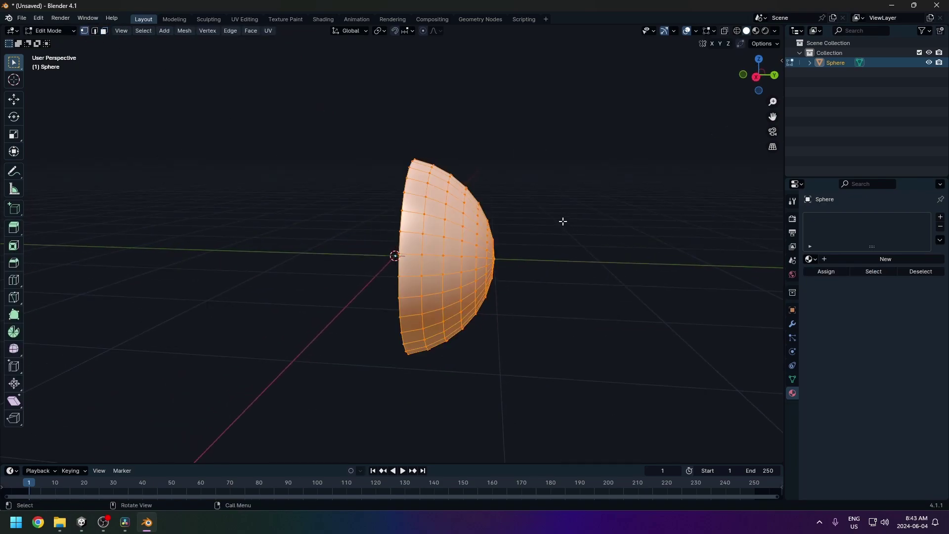
right_click(460, 249)
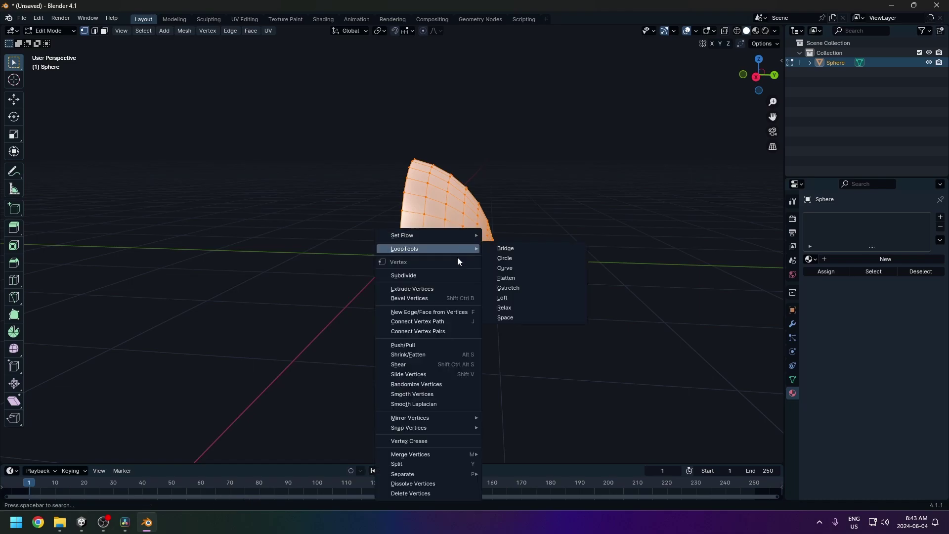
click(415, 383)
click(38, 455)
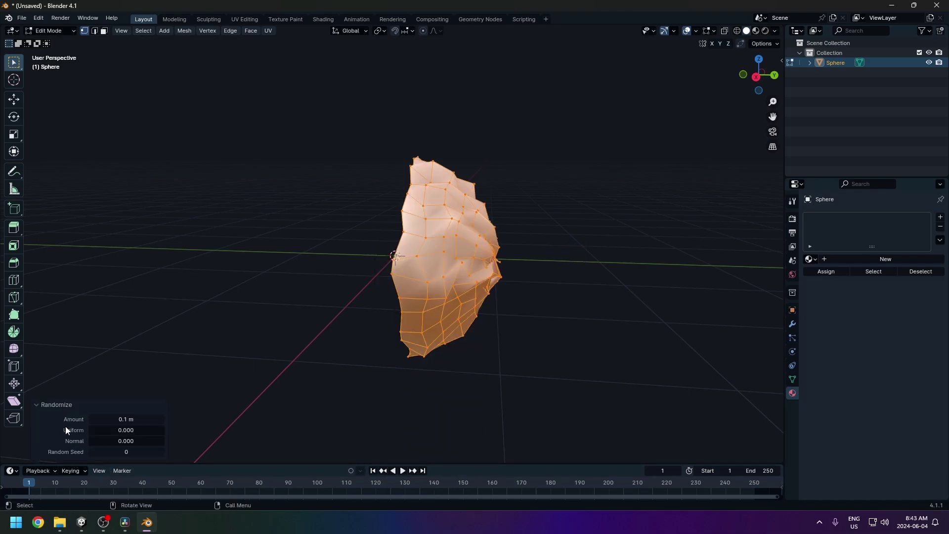
Try a Randomize amount of 0.02 m, undo the randomization and return to Object Mode
click(121, 420)
text(0.05)
key(Return)
drag(121, 419, 106, 419)
middle_drag(519, 400, 488, 390)
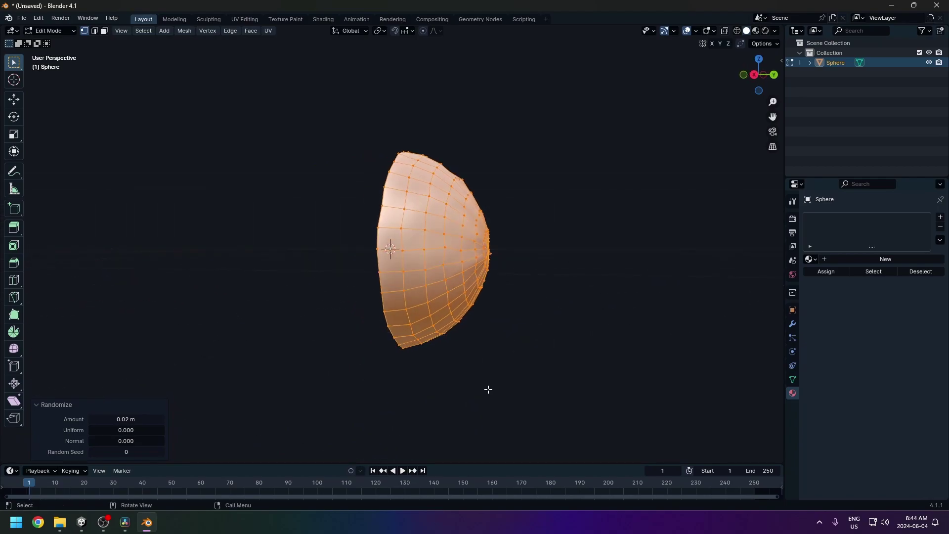
key(ctrl+z)
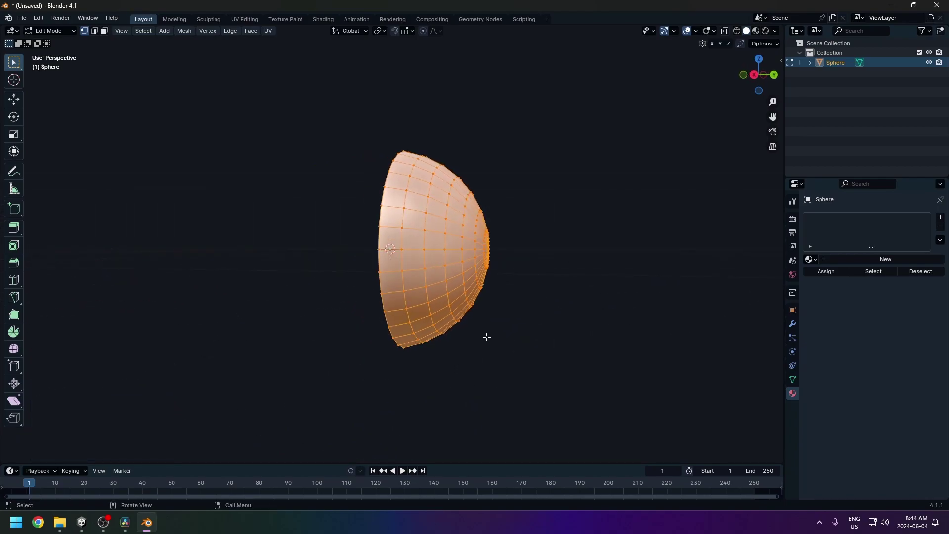
middle_drag(229, 250, 414, 362)
key(Tab)
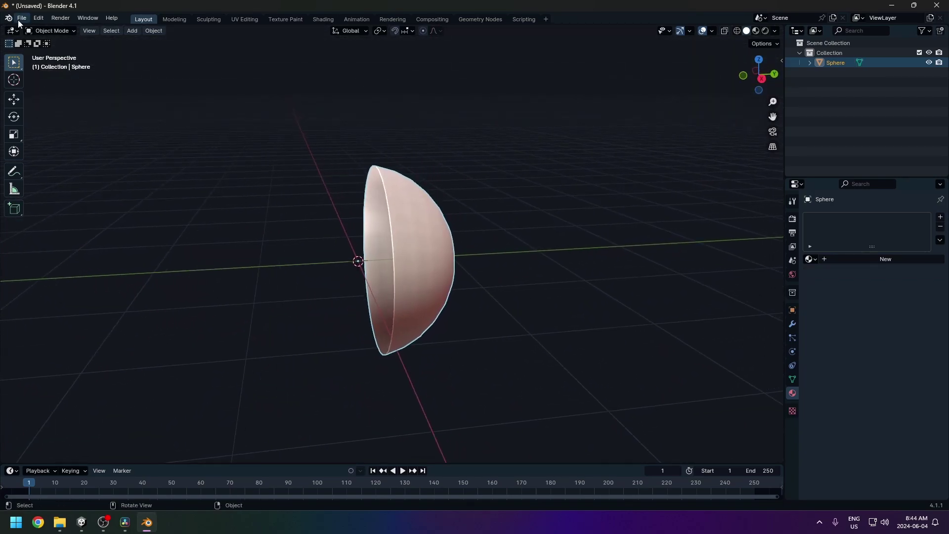
Start an FBX export to the Downloads folder with the file name StaffEffectTutorial.fbx
click(22, 18)
mouse_move(48, 170)
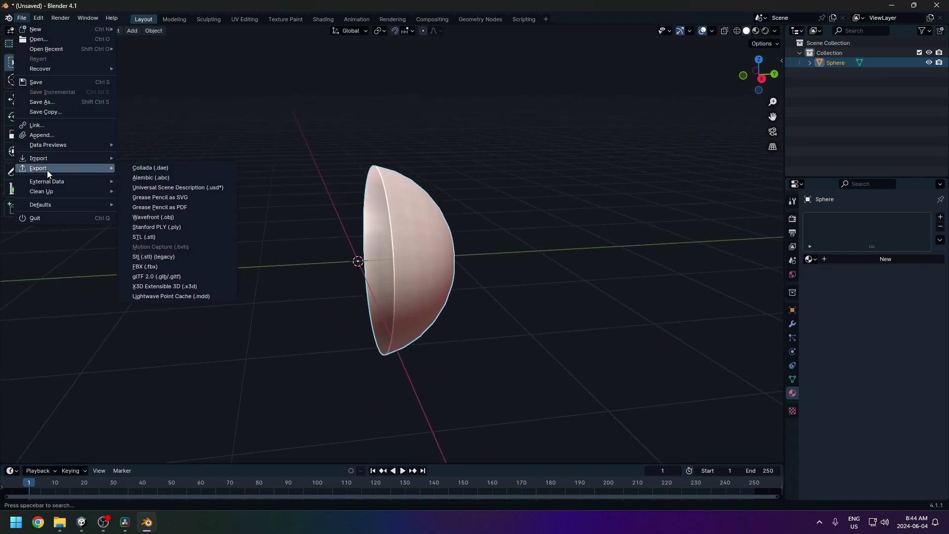
click(143, 267)
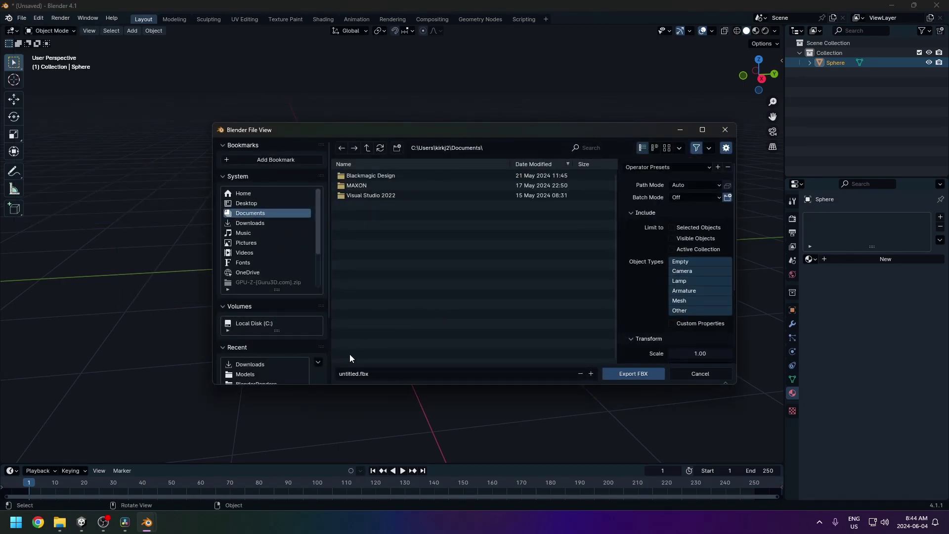
click(250, 223)
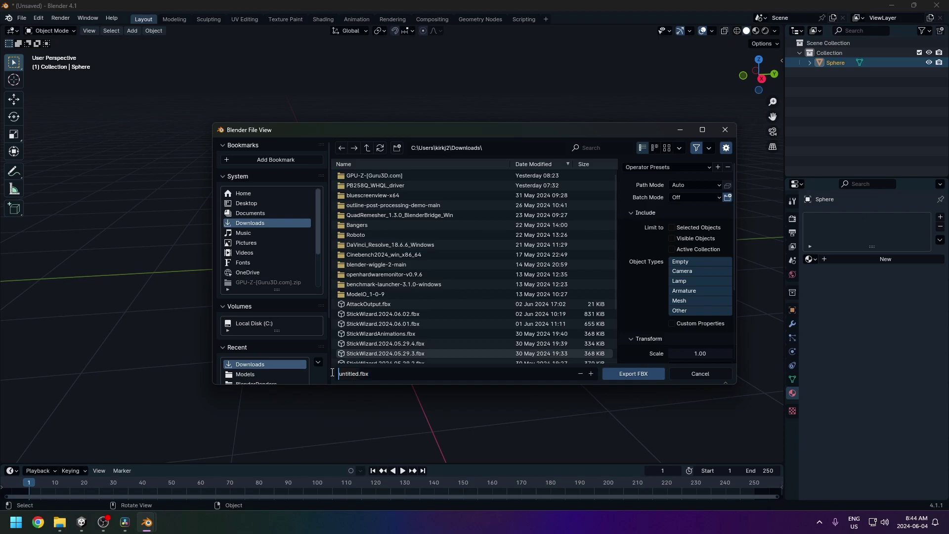
text(StaffEffecTTutorial)
Set Apply Scalings to FBX Units Scale, turn off Bake Animation and export the FBX
drag(535, 130, 495, 117)
scroll(598, 279, down, 5)
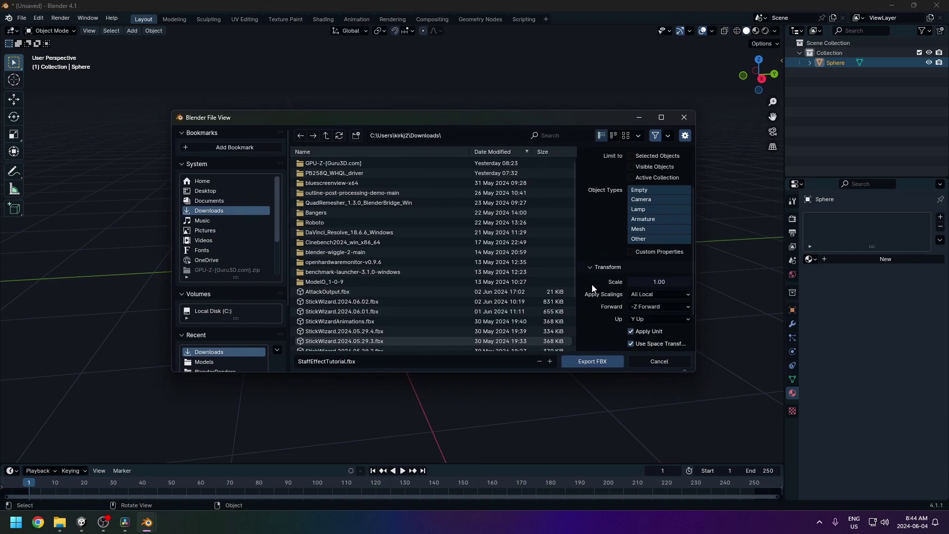
click(644, 243)
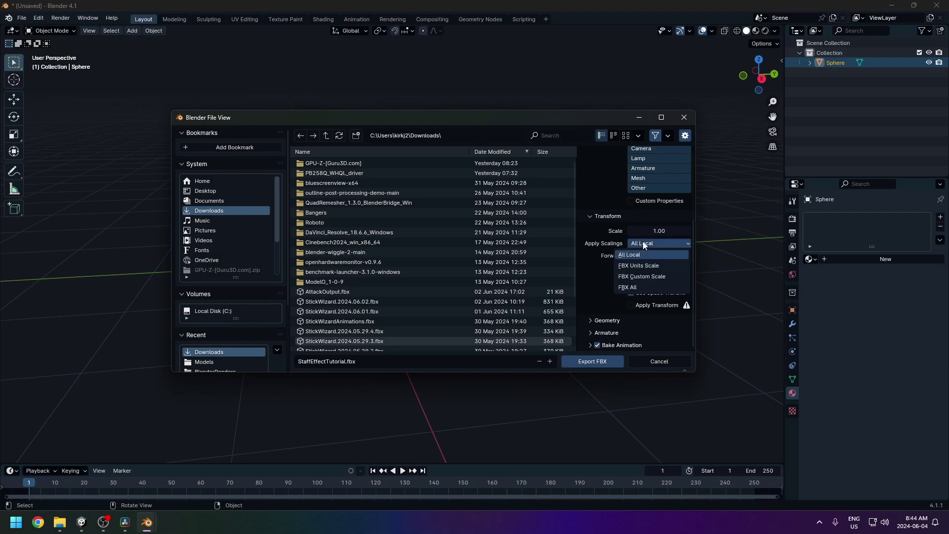
click(640, 265)
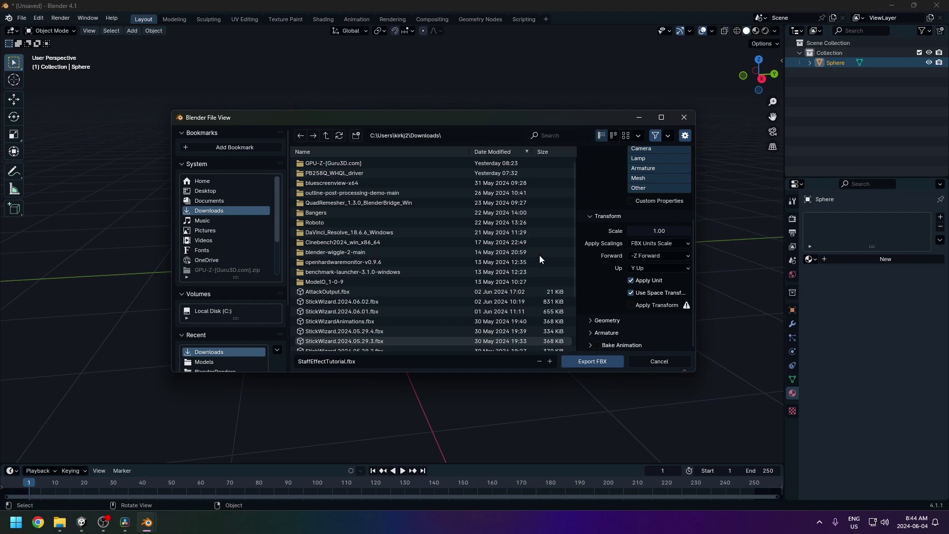
click(588, 362)
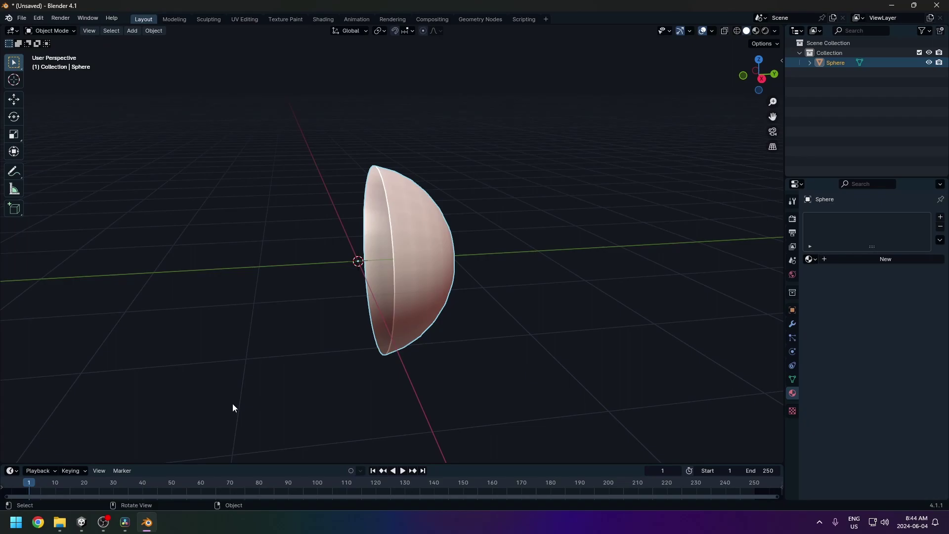
Switch to Unity, stop Play mode and create a folder named StaffEffectTutorial in Assets/Models/Player
click(82, 522)
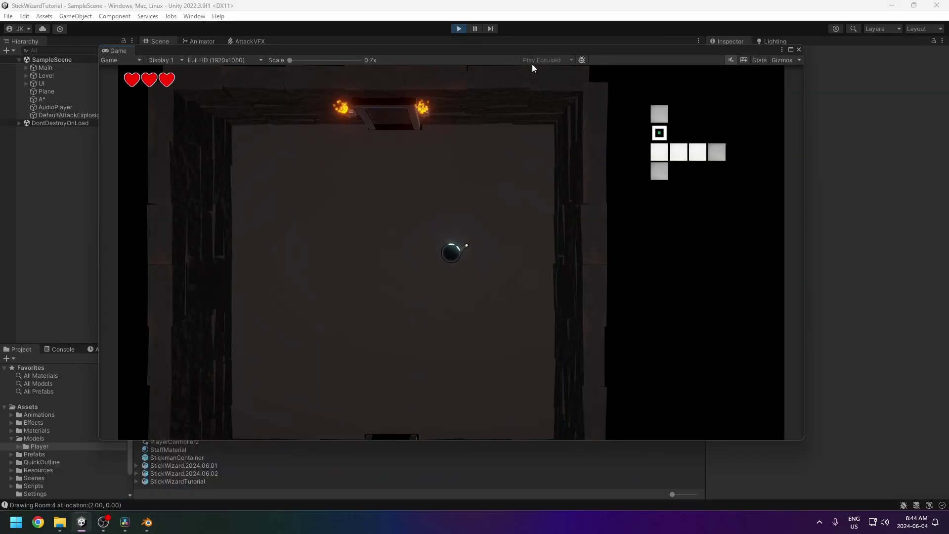
click(457, 28)
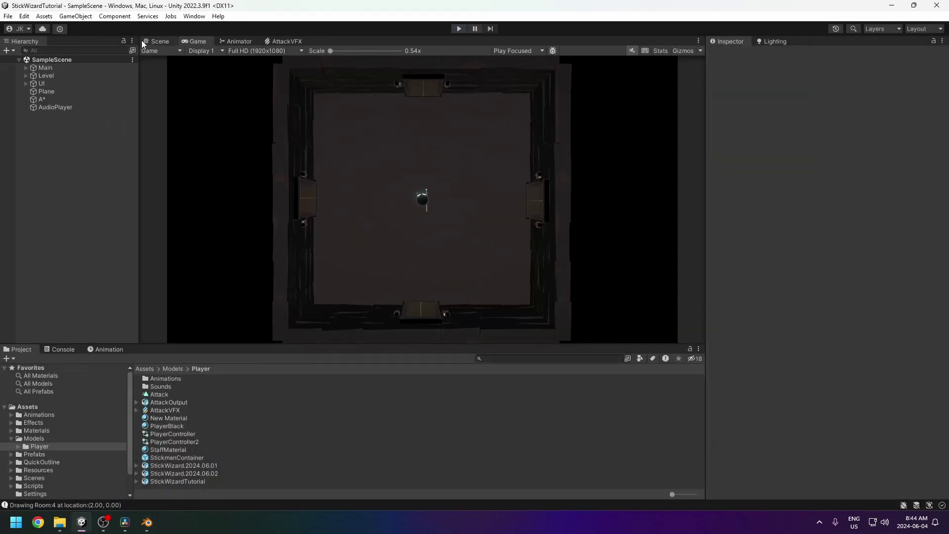
click(35, 450)
right_click(35, 451)
mouse_move(89, 172)
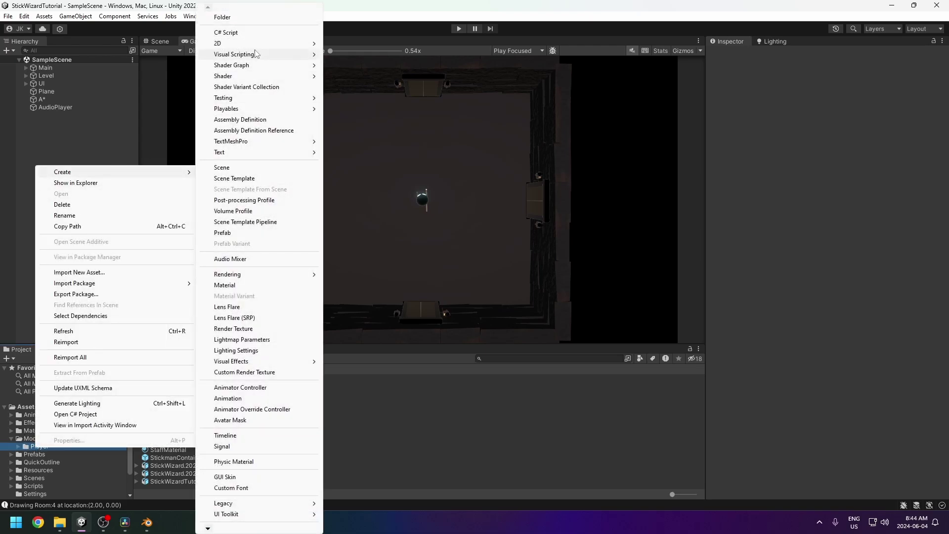
click(235, 21)
text(StaffEffe)
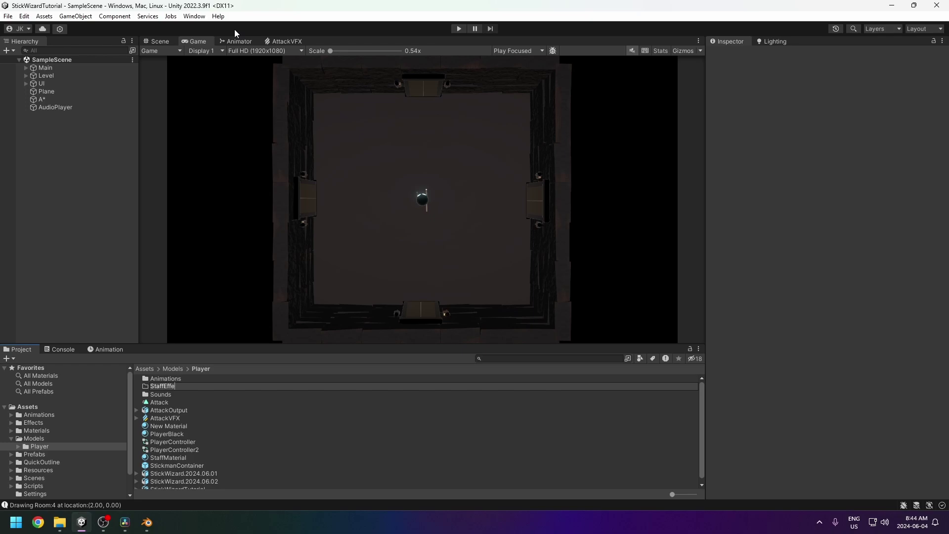
text(ctTutorial)
key(Return)
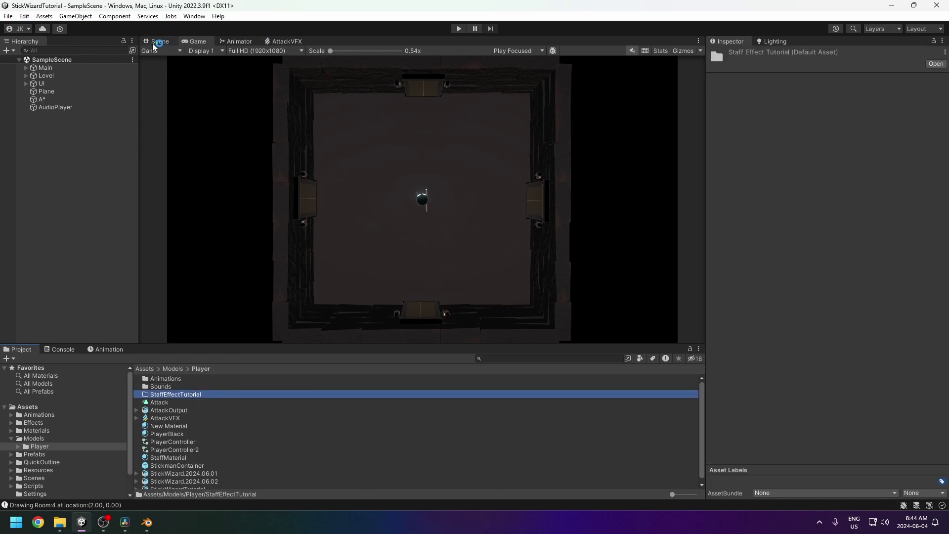
Import StaffEffectTutorial.fbx from the Downloads folder into the StaffEffectTutorial project folder and select the imported model
double_click(172, 394)
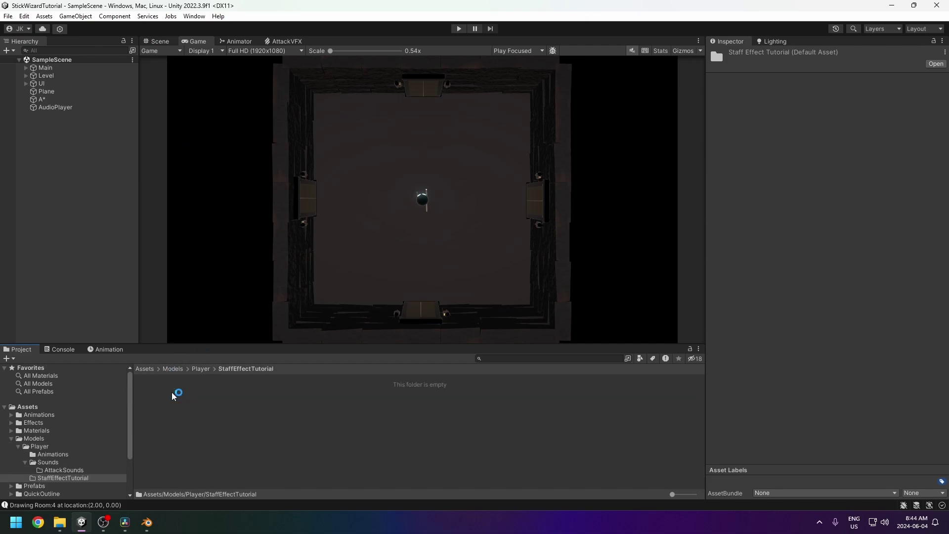
click(63, 524)
scroll(297, 303, up, 2)
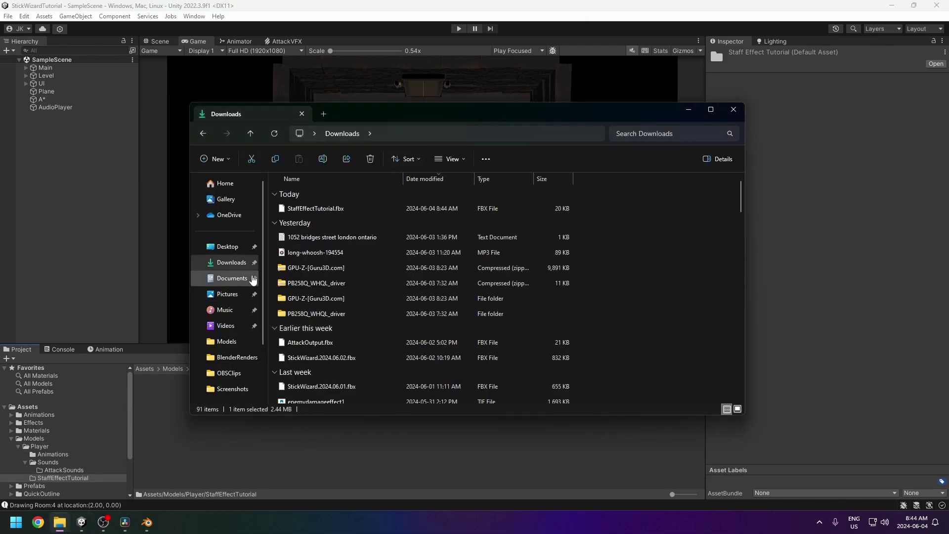
click(284, 208)
drag(182, 402, 163, 399)
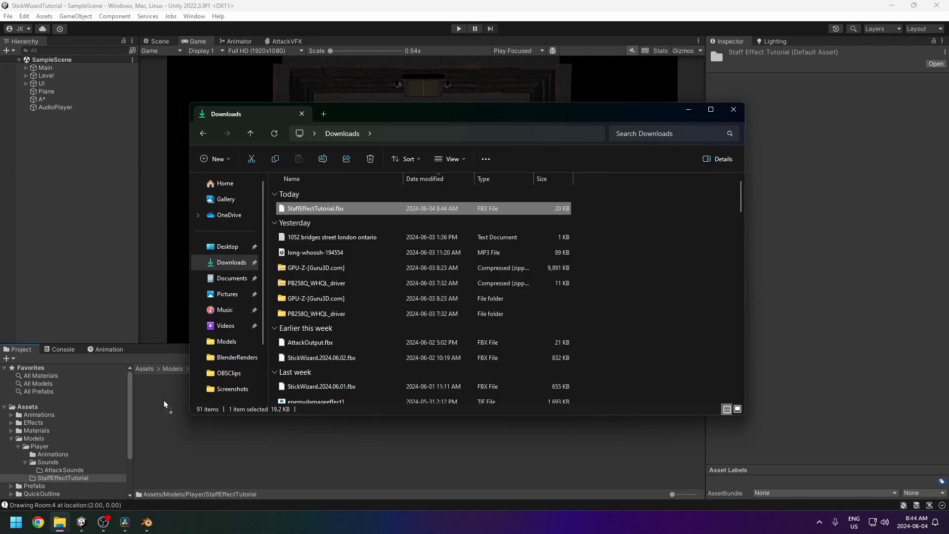
click(160, 399)
click(183, 380)
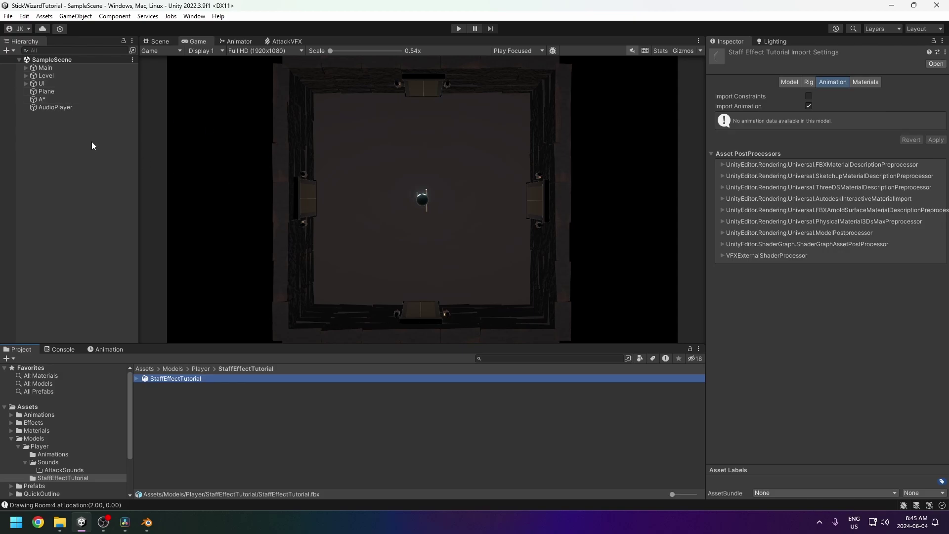
Create a Visual Effect Graph asset named StaffTutorial in the StaffEffectTutorial folder
right_click(186, 397)
mouse_move(234, 123)
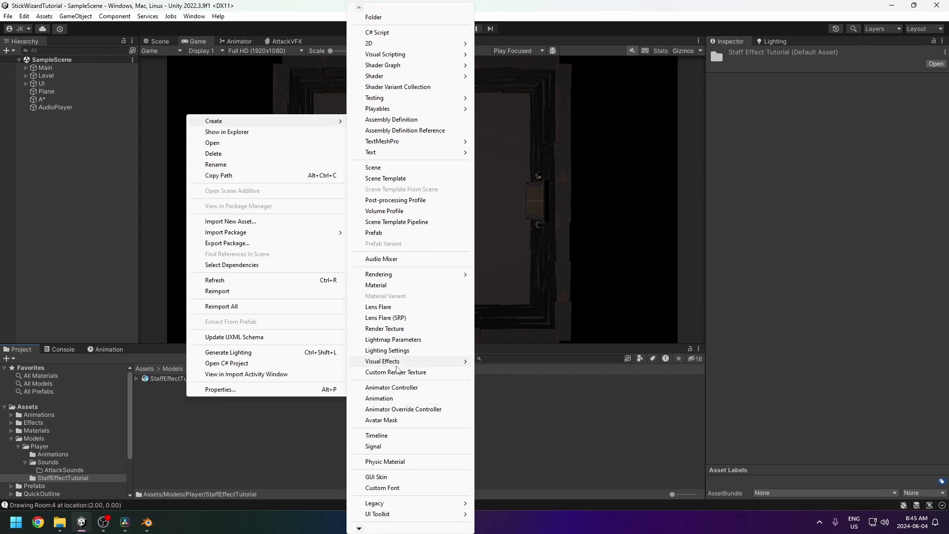
mouse_move(397, 366)
click(525, 363)
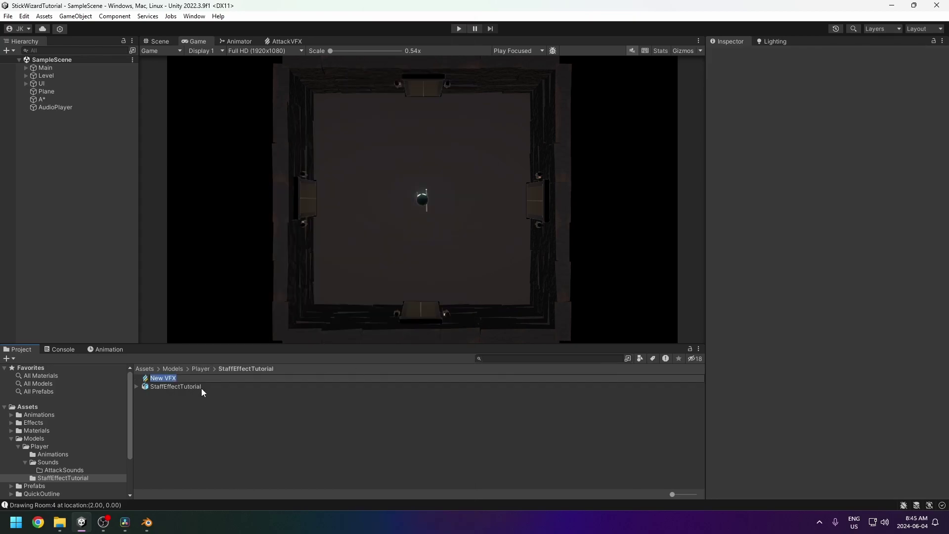
text(StaffTutorial)
key(Return)
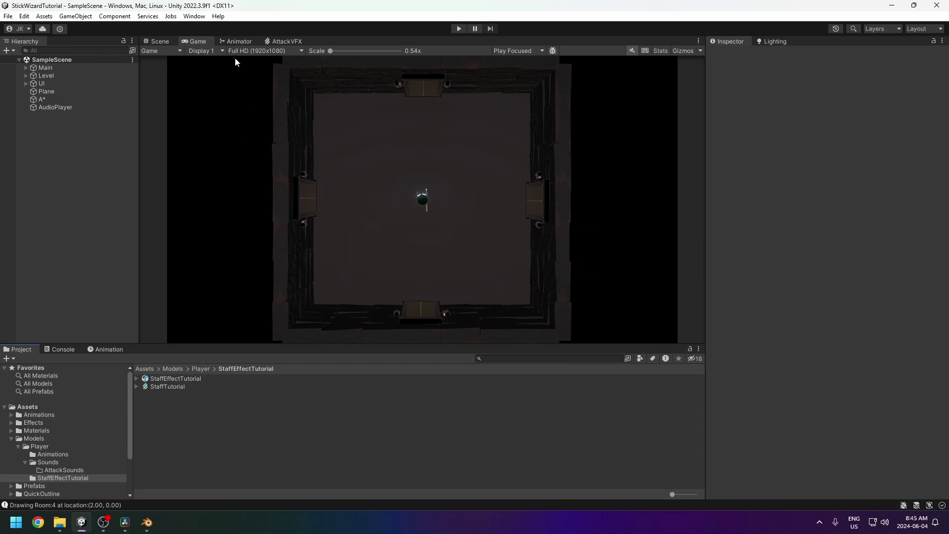
Search the Unity Registry packages for "visual" and check the Visual Effect Graph package's installation status
click(192, 17)
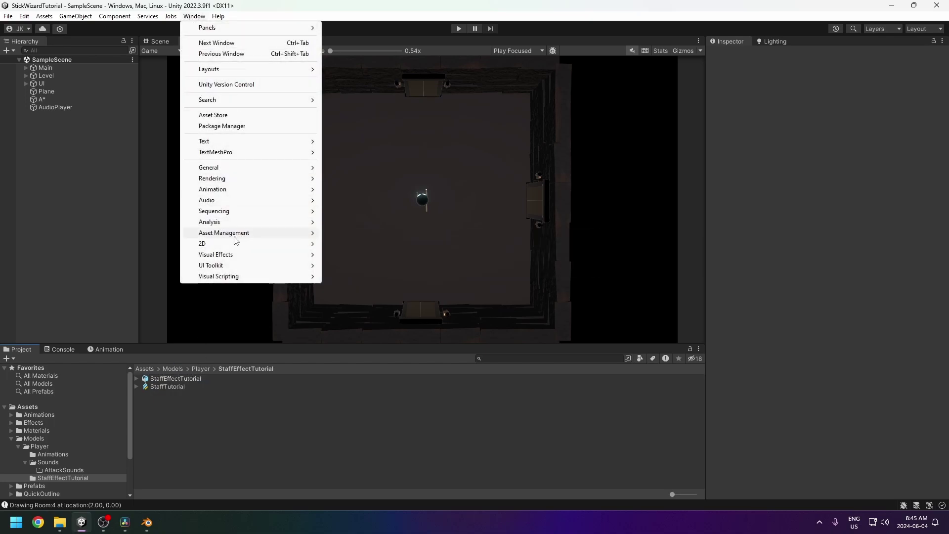
click(224, 126)
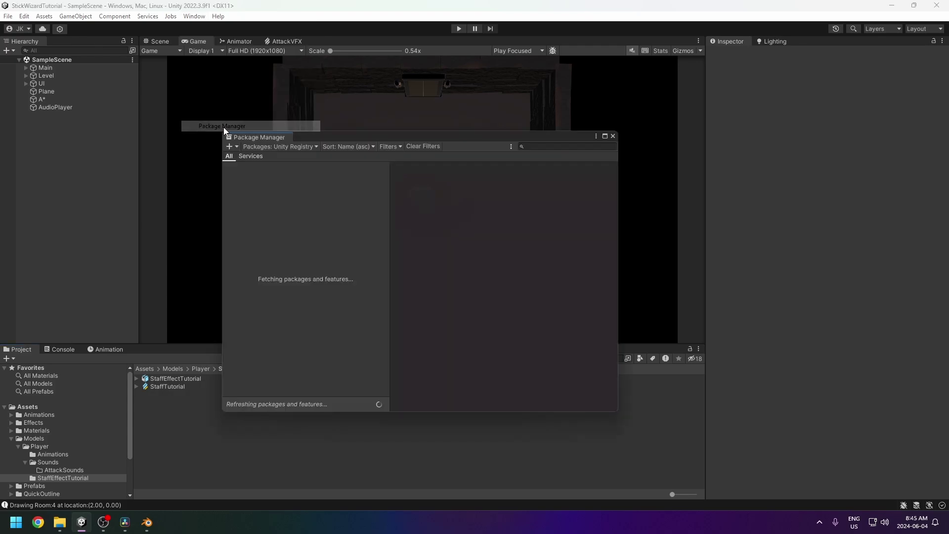
click(312, 146)
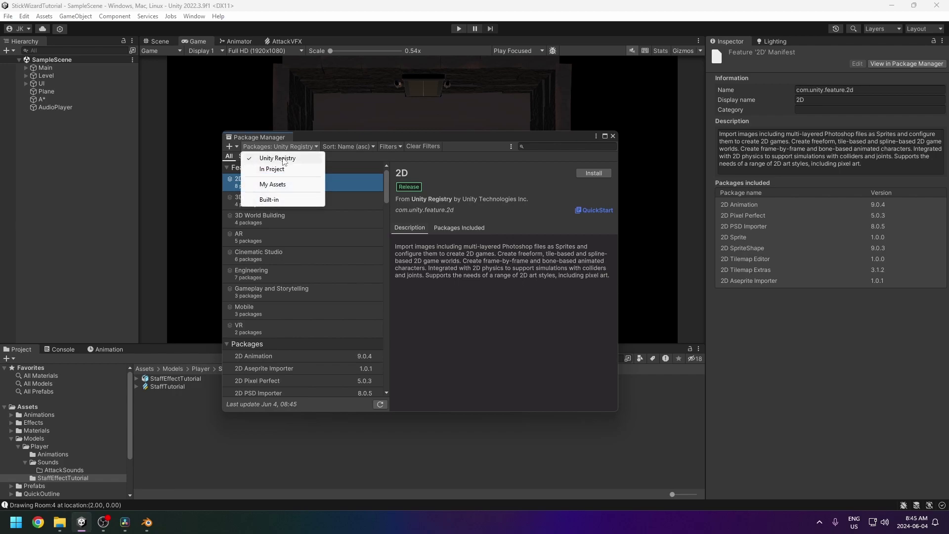
click(347, 135)
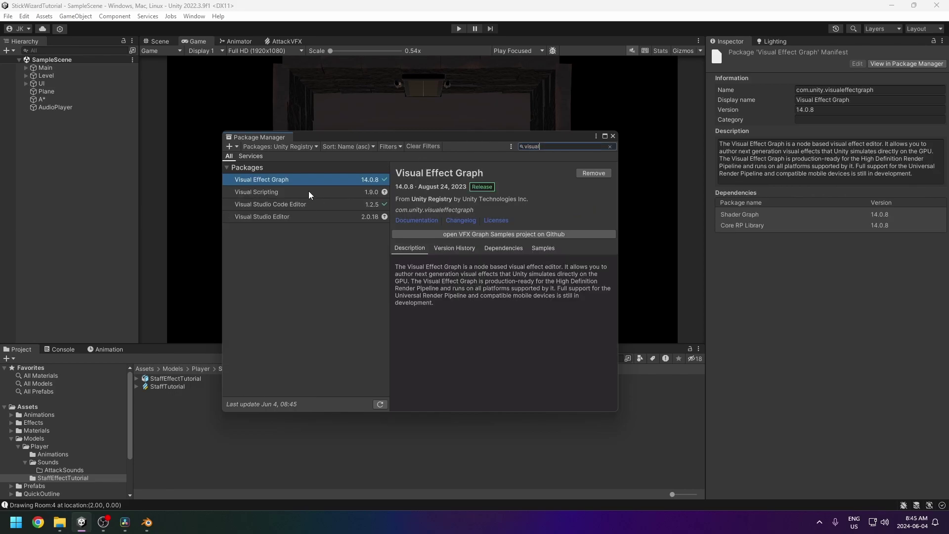
click(266, 180)
click(613, 137)
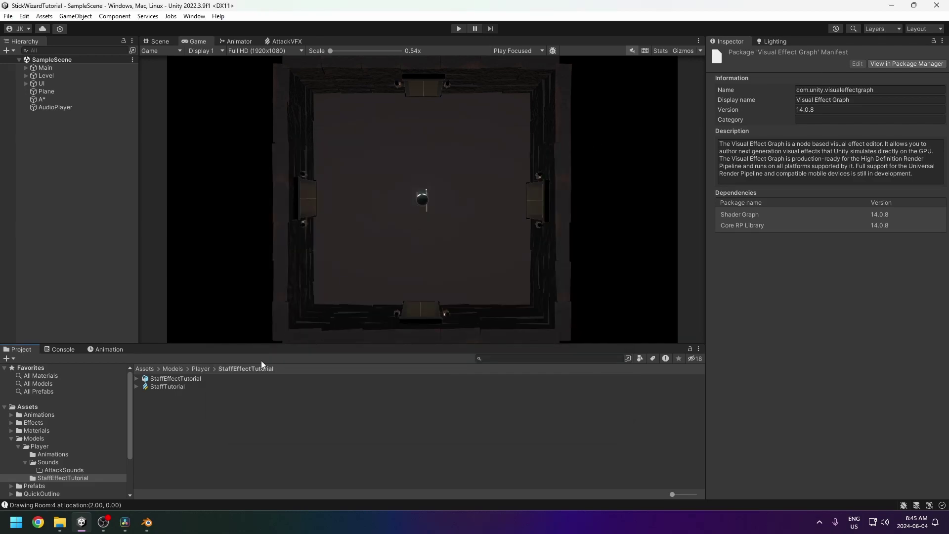
Deactivate the AttackVFX object under the Cylinder of StickWizard.2024.06.01's bone hierarchy
click(168, 387)
click(26, 68)
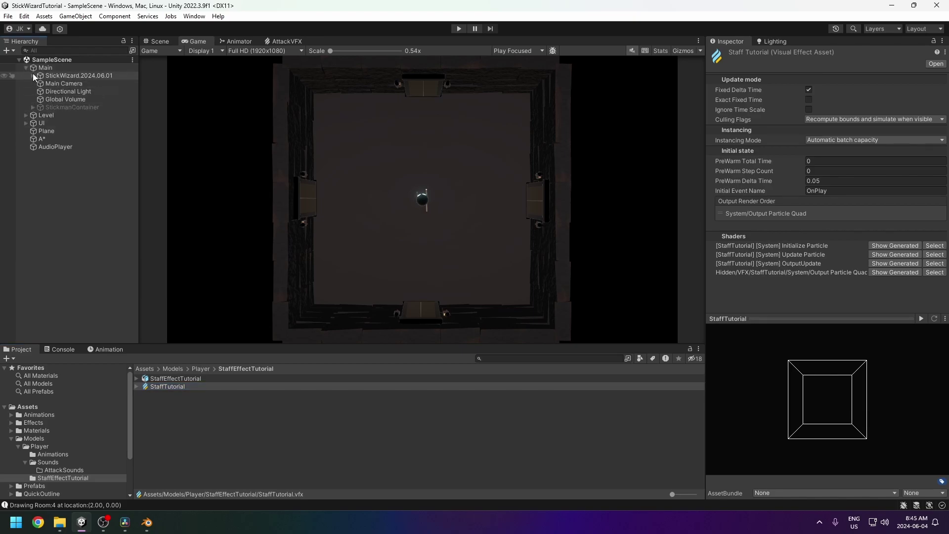
click(33, 76)
click(40, 84)
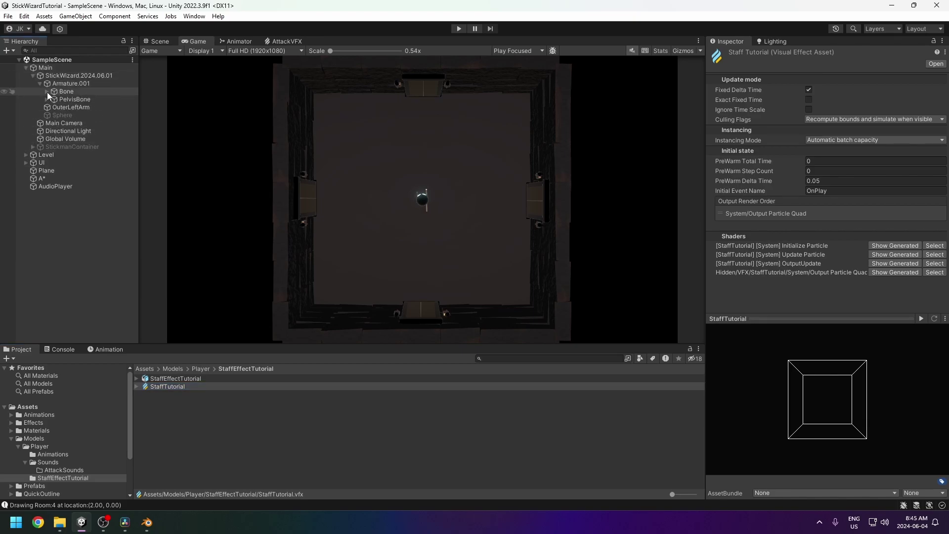
click(47, 92)
click(53, 107)
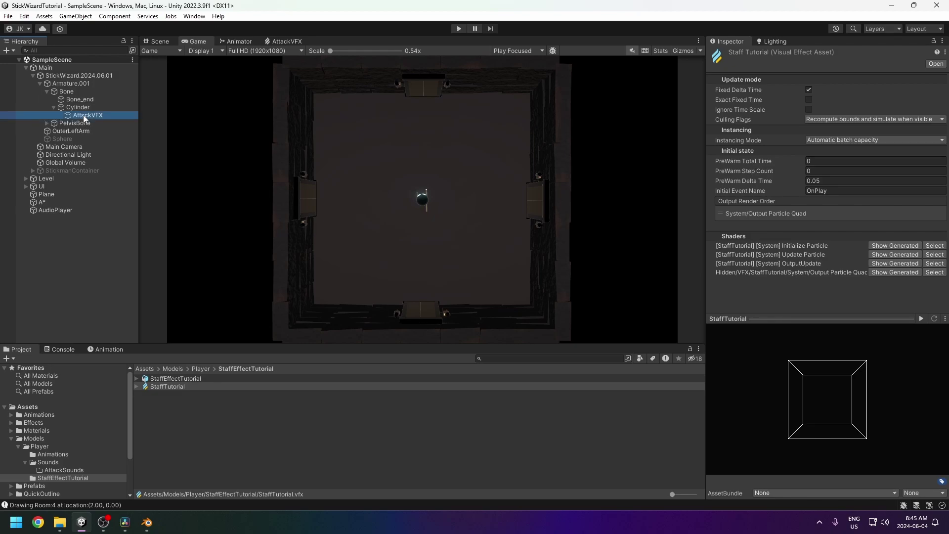
click(83, 115)
click(733, 54)
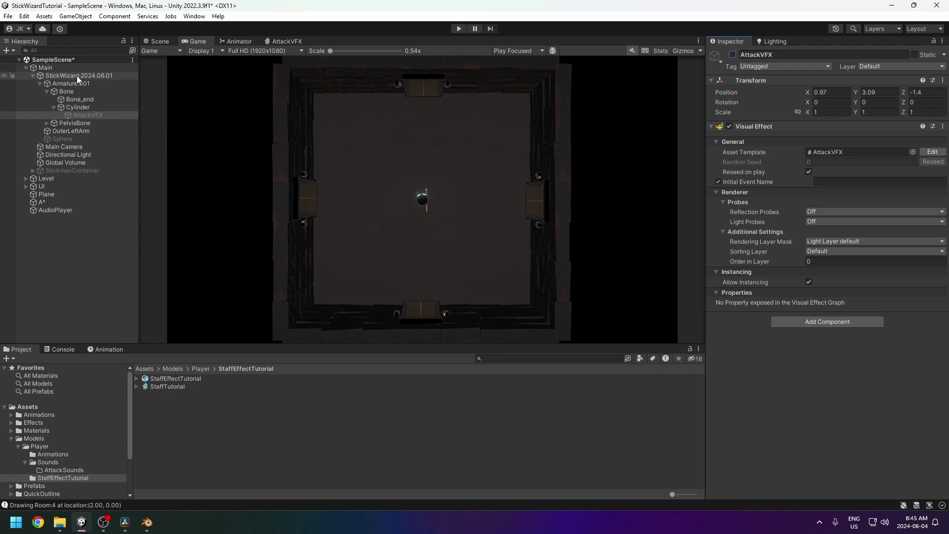
Inspect the Staff01 object and its children inside the StickmanContainer hierarchy, and collapse the container
click(33, 171)
click(40, 178)
click(47, 186)
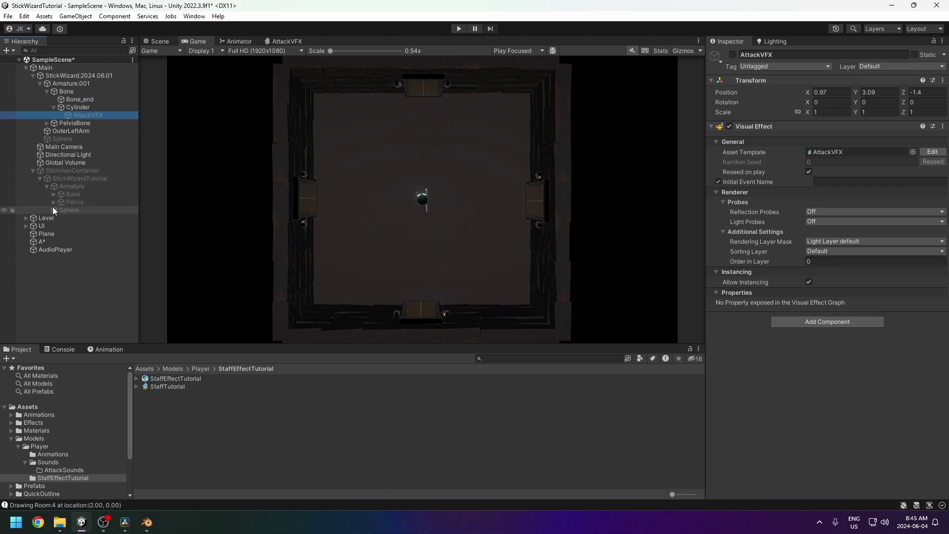
click(54, 194)
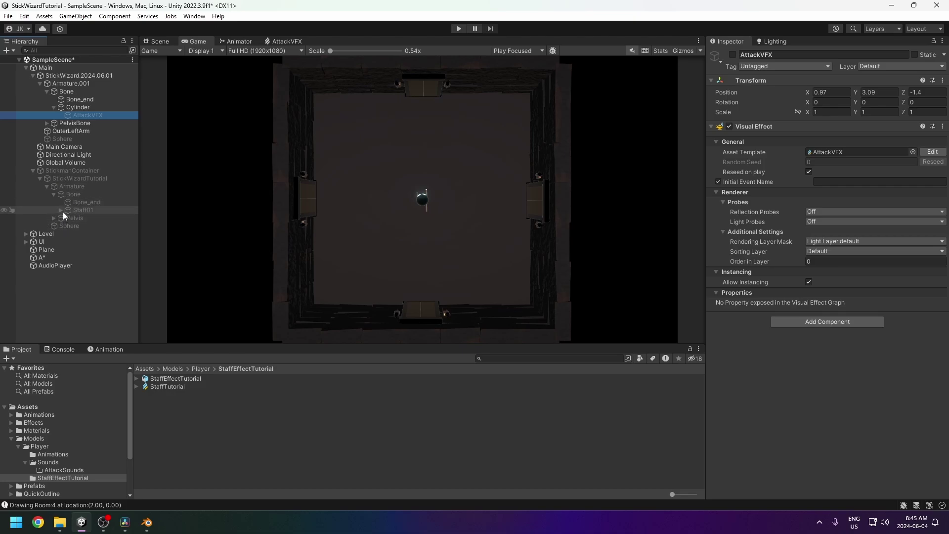
click(61, 210)
click(79, 209)
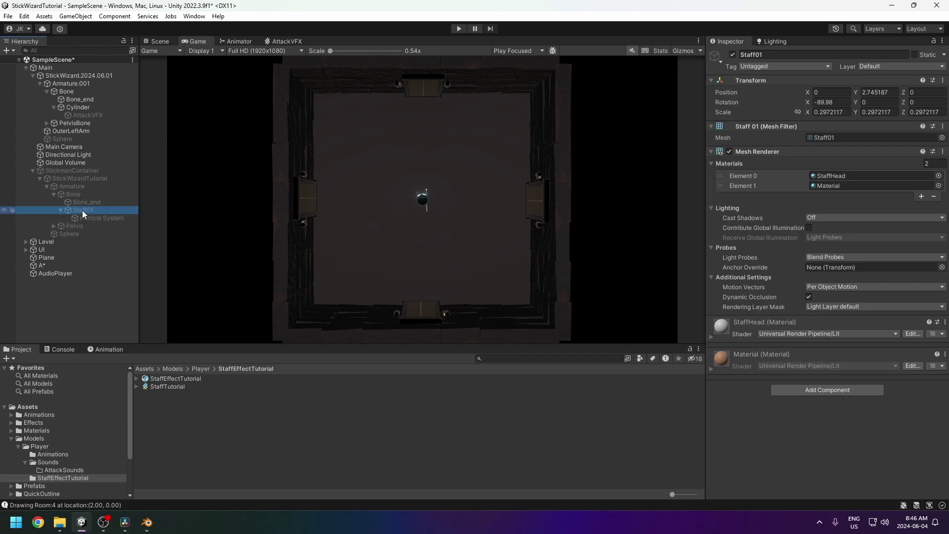
click(33, 170)
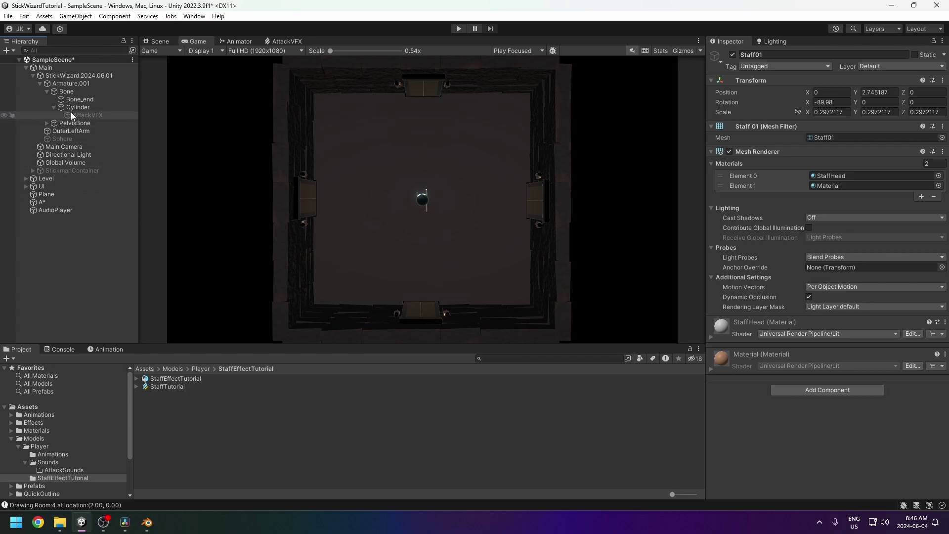
Add the StaffTutorial effect as a child of the wizard's Cylinder object and reset its transform
drag(169, 385, 76, 108)
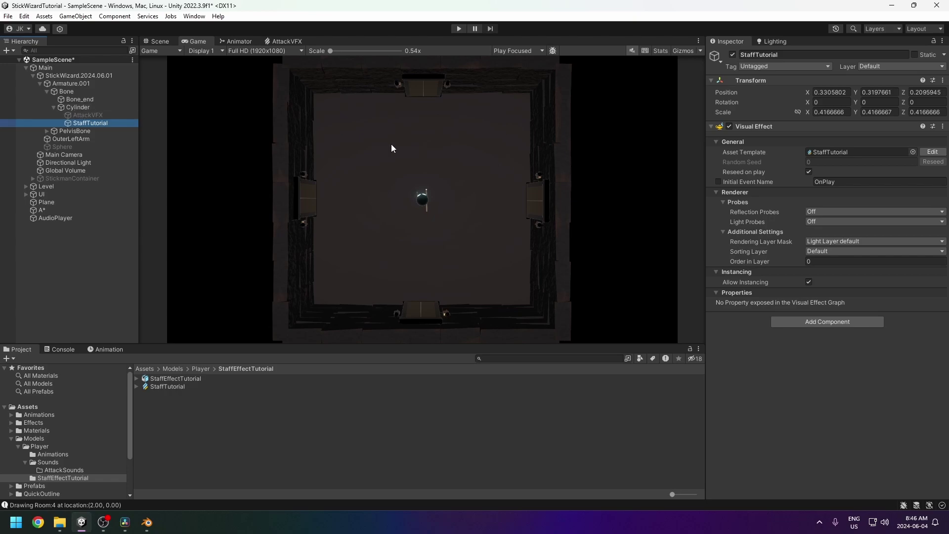
click(158, 41)
scroll(369, 153, down, 5)
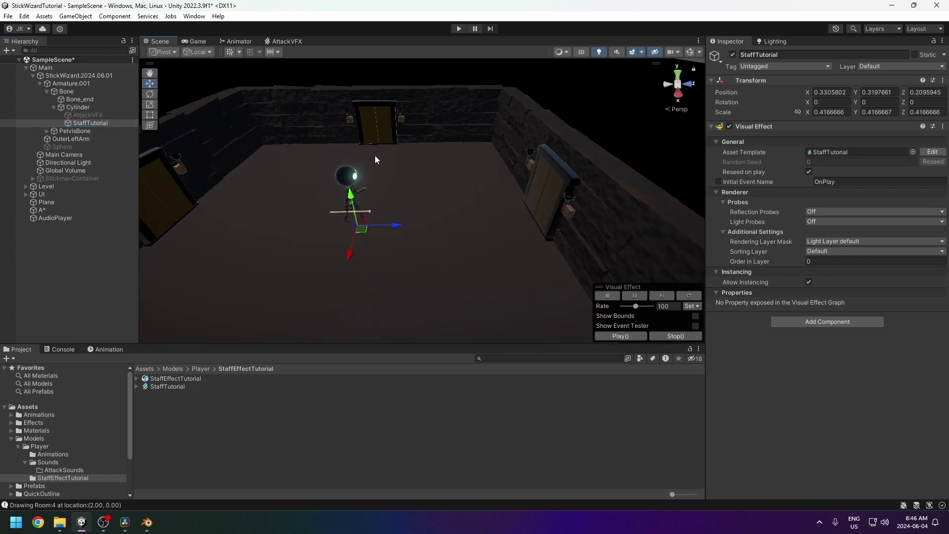
scroll(378, 152, up, 3)
middle_drag(334, 204, 411, 224)
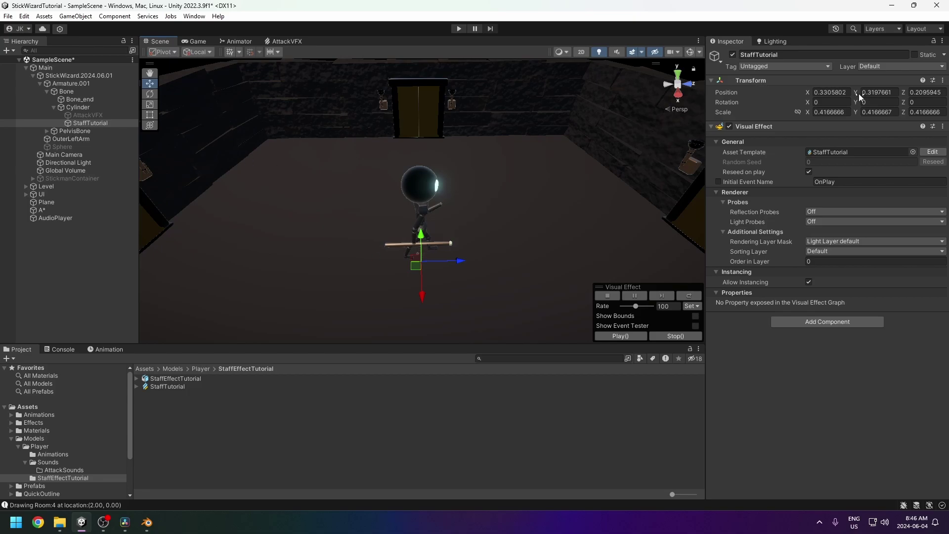
click(943, 80)
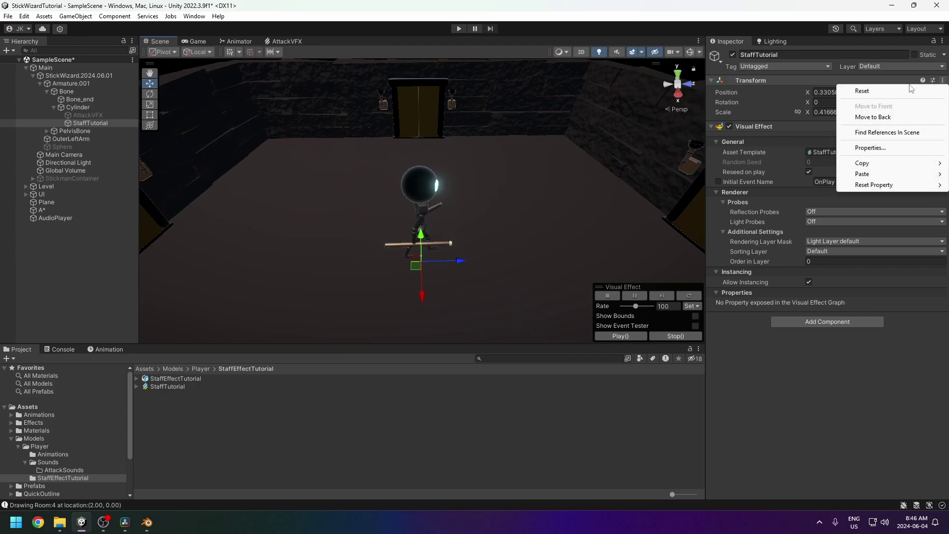
click(861, 91)
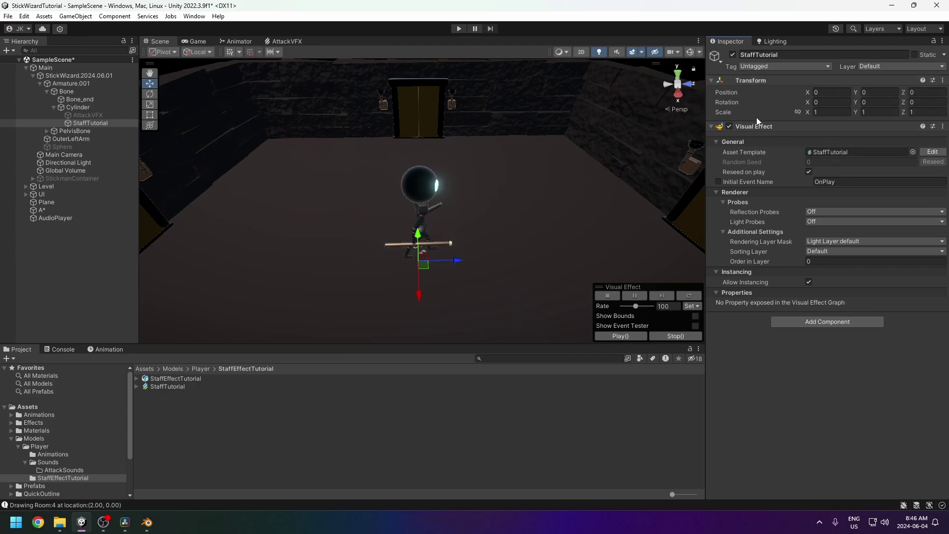
Move the StaffTutorial effect onto the staff at about X 1.26, Y 3.14, Z -1.01 and save the scene
scroll(443, 254, up, 5)
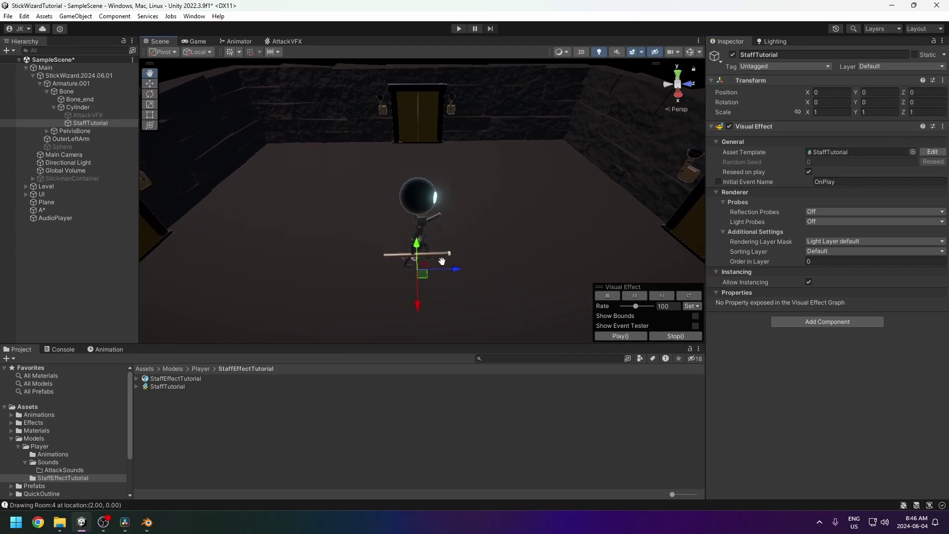
drag(419, 238, 529, 294)
drag(508, 259, 377, 157)
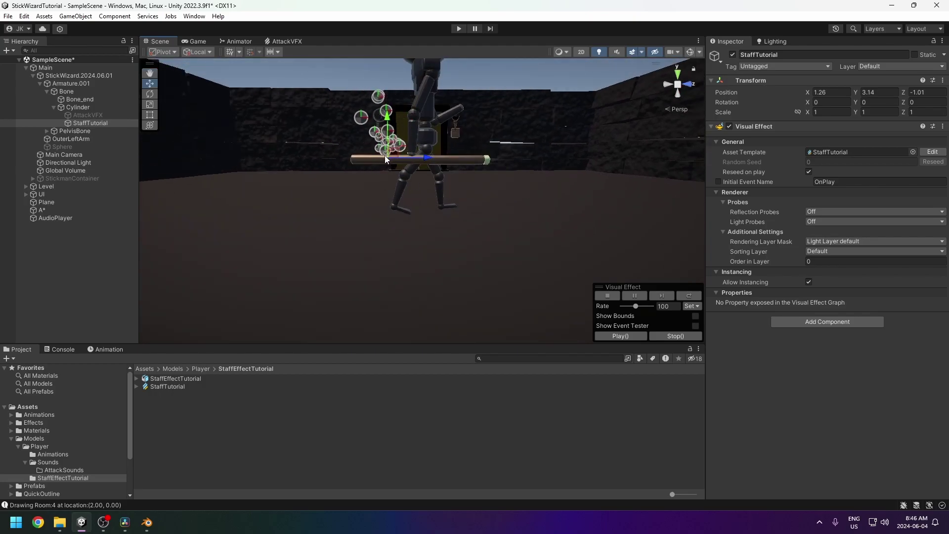
alt+drag(500, 154, 467, 200)
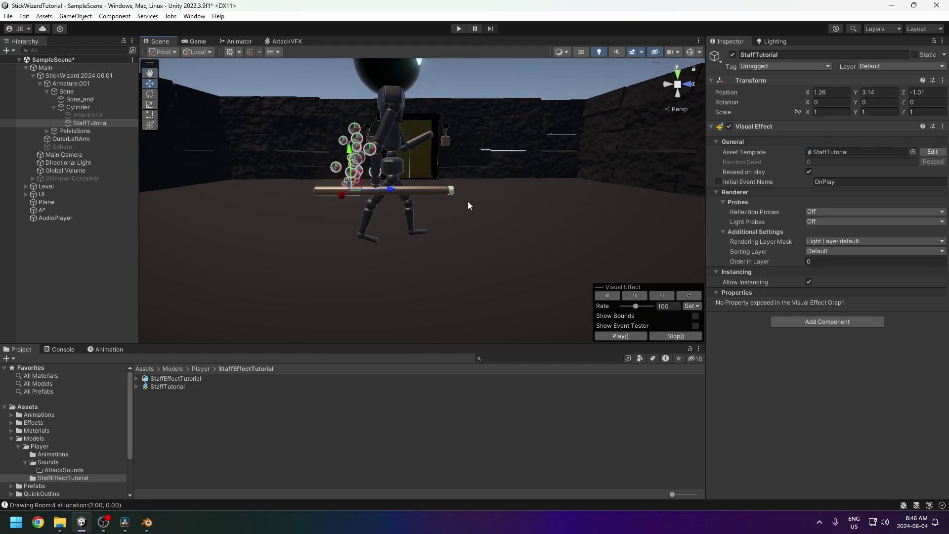
middle_drag(460, 188, 456, 214)
click(8, 16)
click(25, 80)
Open the StaffTutorial graph for editing in a floating window placed so the staff remains visible in the scene view
click(171, 388)
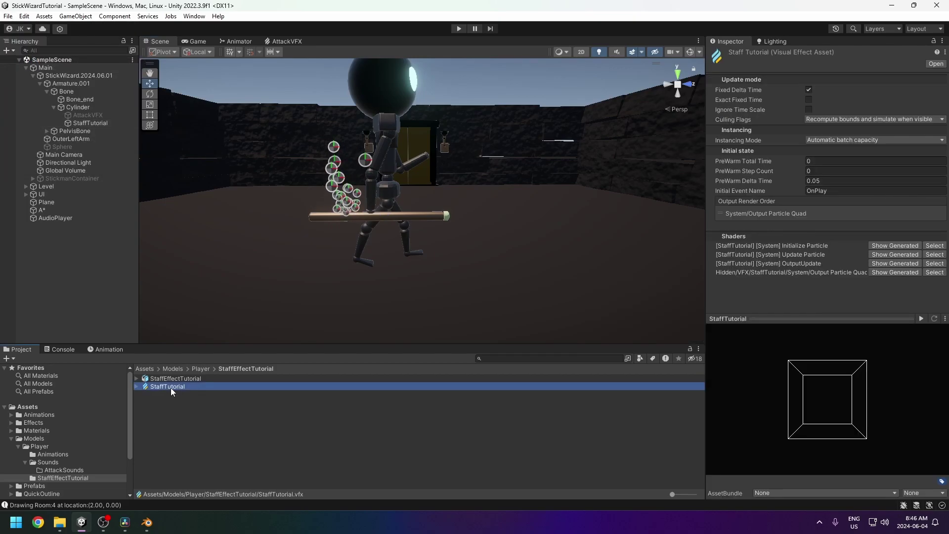
key(Return)
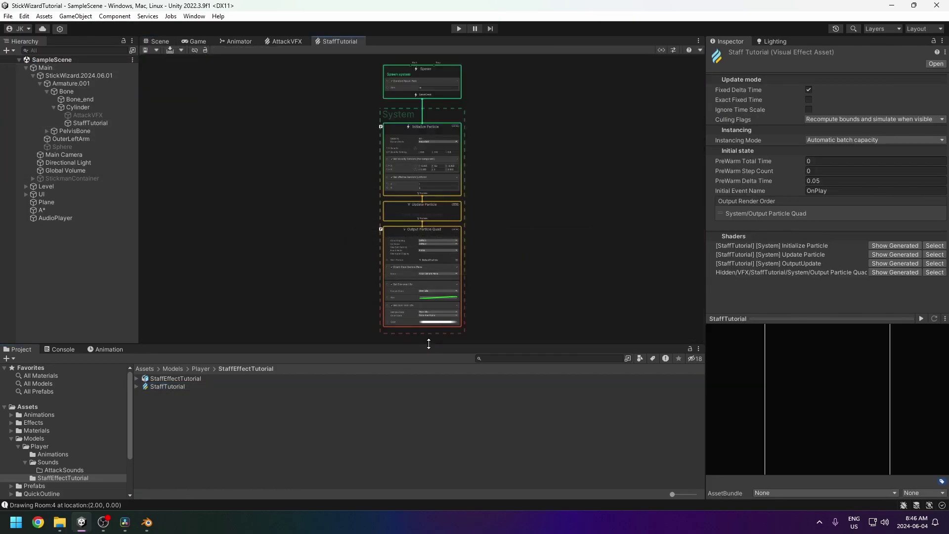
drag(339, 41, 567, 154)
middle_drag(583, 176, 394, 180)
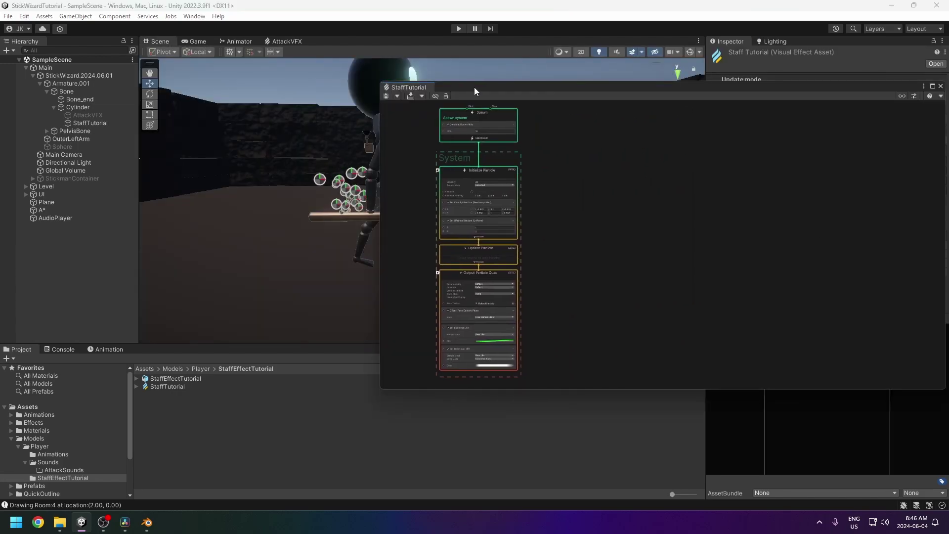
drag(474, 89, 602, 96)
scroll(389, 221, up, 3)
scroll(675, 208, up, 5)
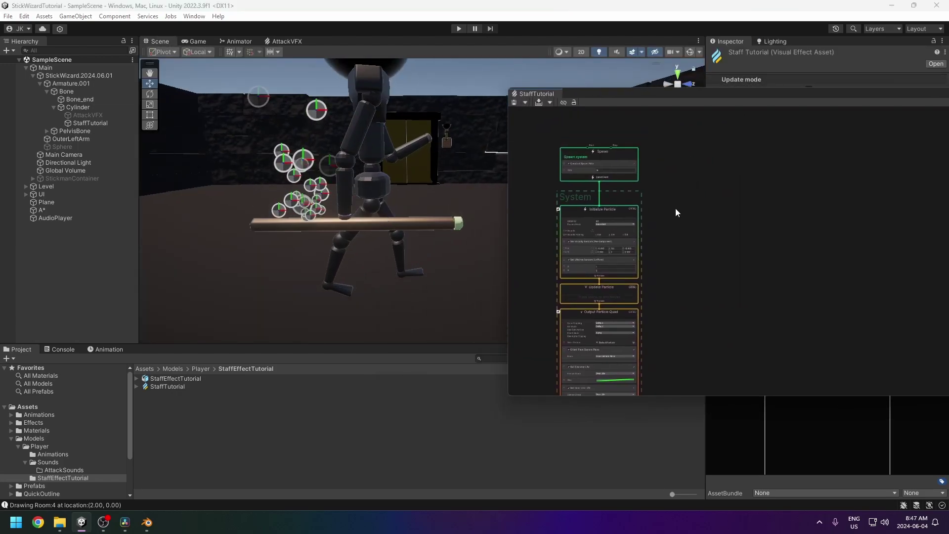
Replace the Output Particle Quad context with an Output Particle URP Lit Mesh linked directly below Update Particle
click(666, 185)
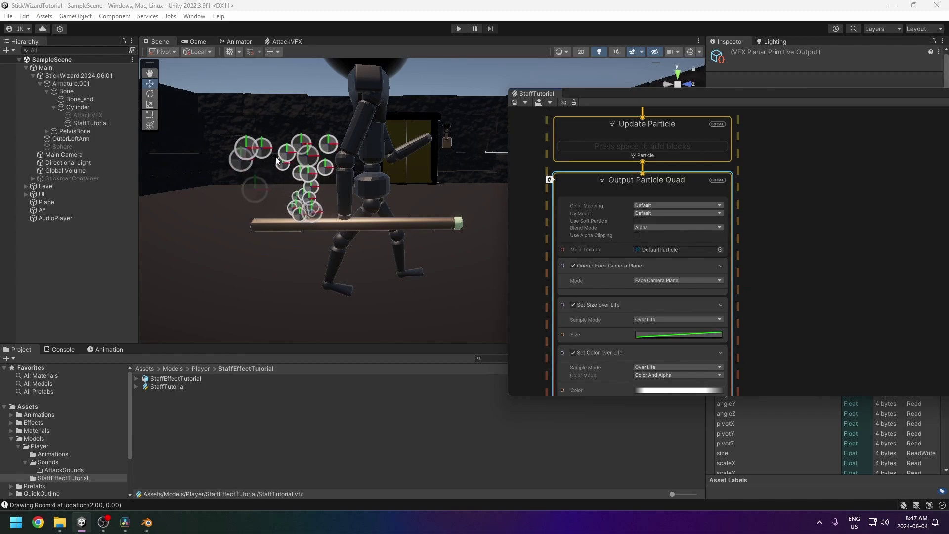
key(Delete)
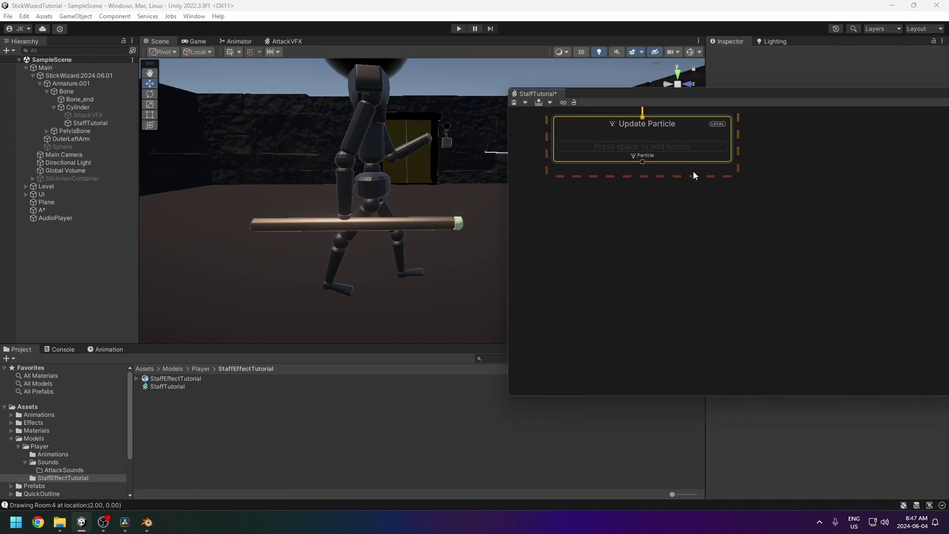
drag(641, 162, 642, 207)
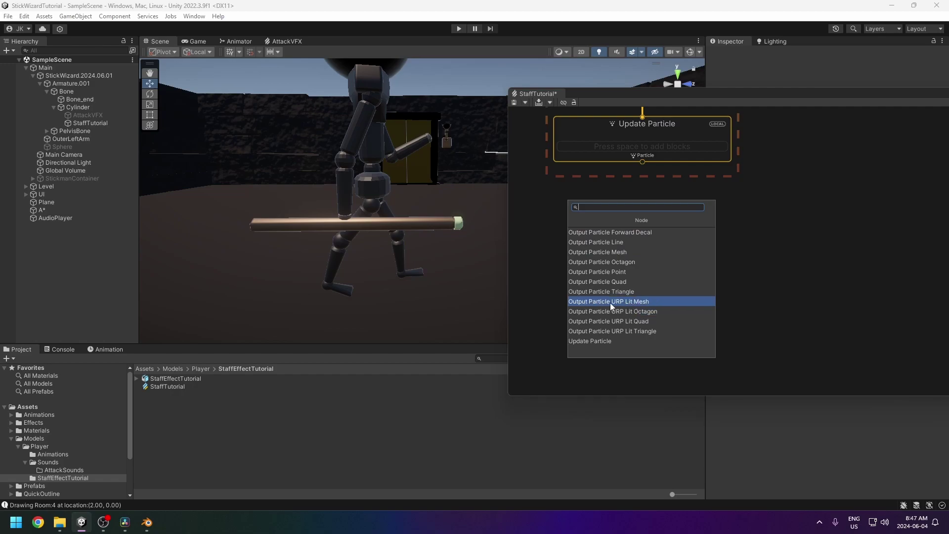
click(639, 301)
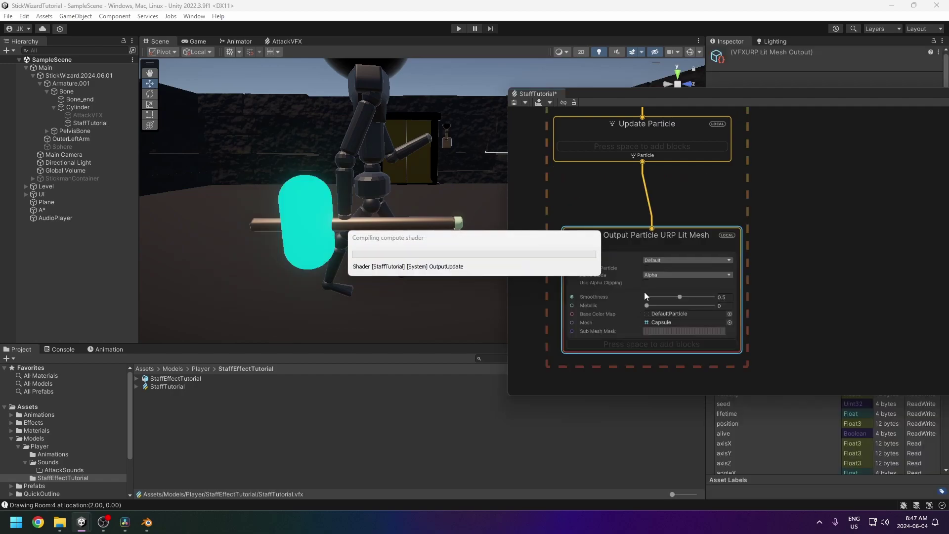
drag(645, 213, 639, 180)
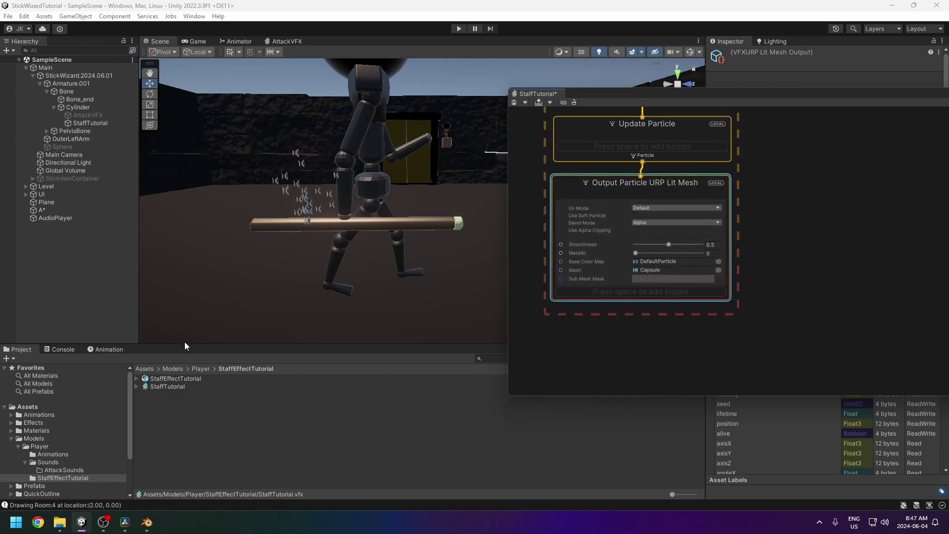
Assign the Sphere mesh from the StaffEffectTutorial model to the lit mesh output and check the particles on the staff
click(136, 378)
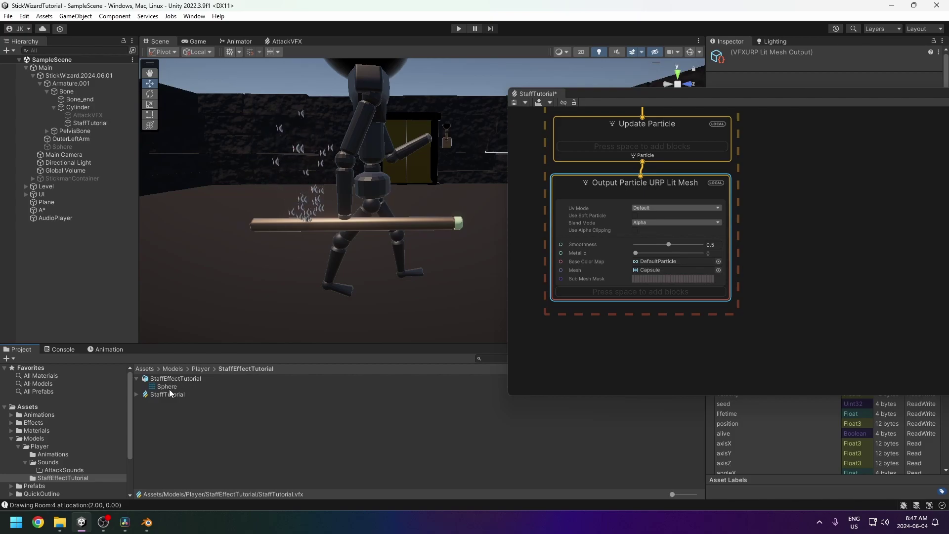
drag(168, 386, 654, 269)
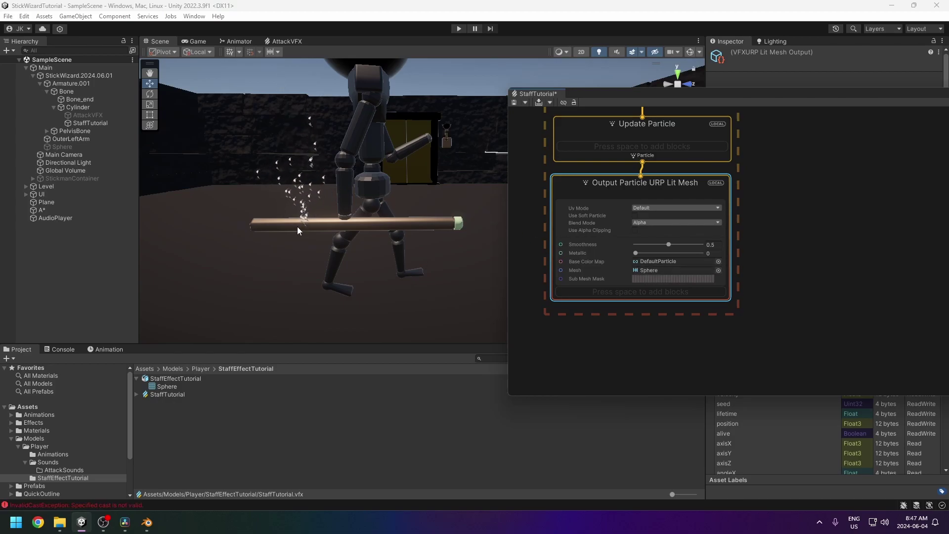
scroll(291, 235, up, 3)
middle_drag(289, 241, 324, 265)
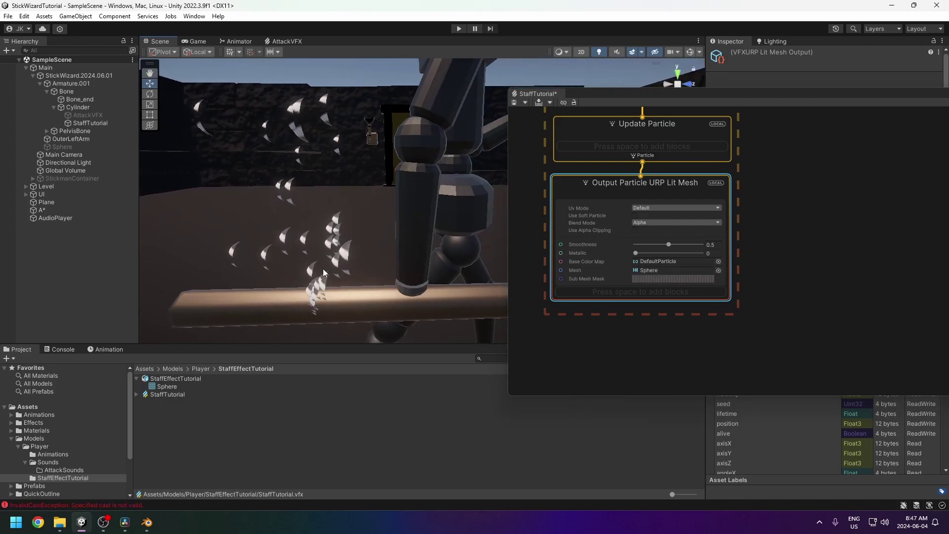
scroll(356, 241, down, 6)
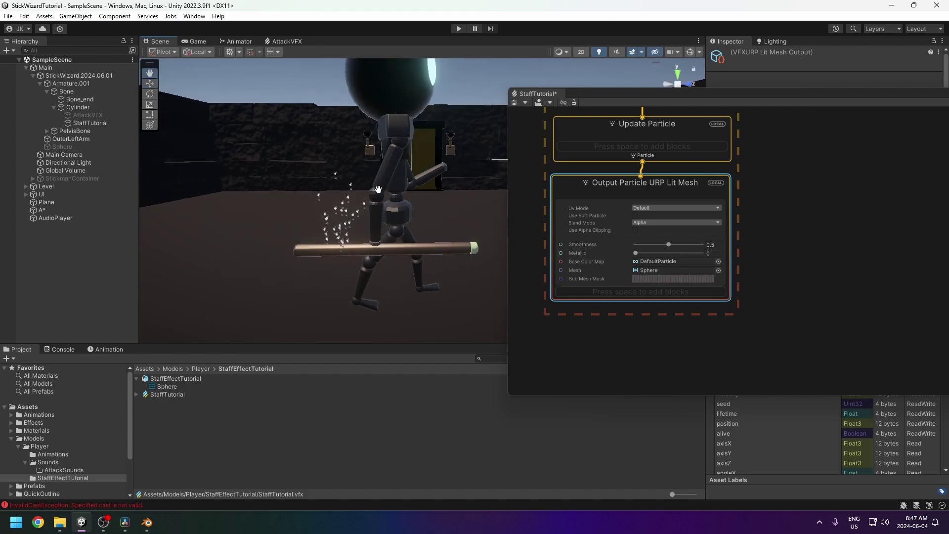
Replace the Constant Spawn Rate block in the Spawn context with a Single Burst block
scroll(767, 194, up, 5)
middle_drag(762, 233, 636, 183)
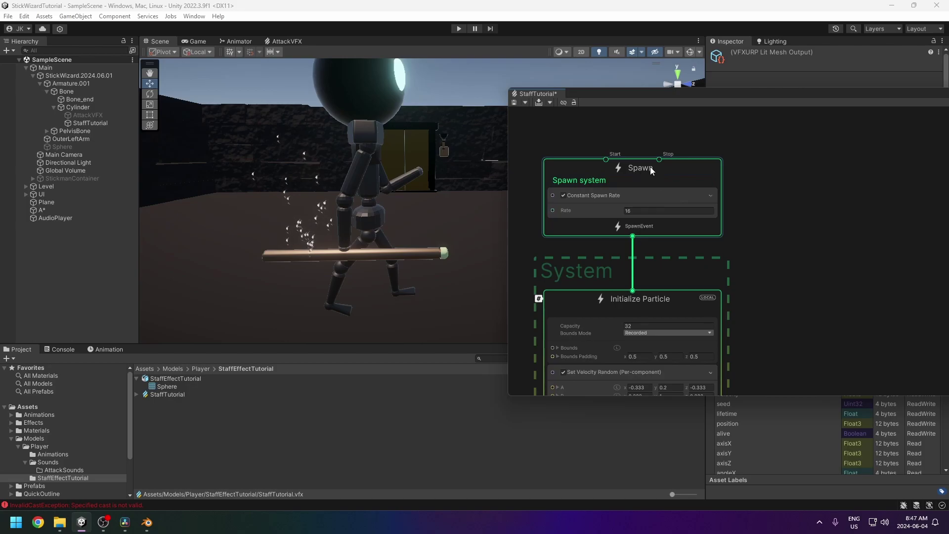
click(630, 194)
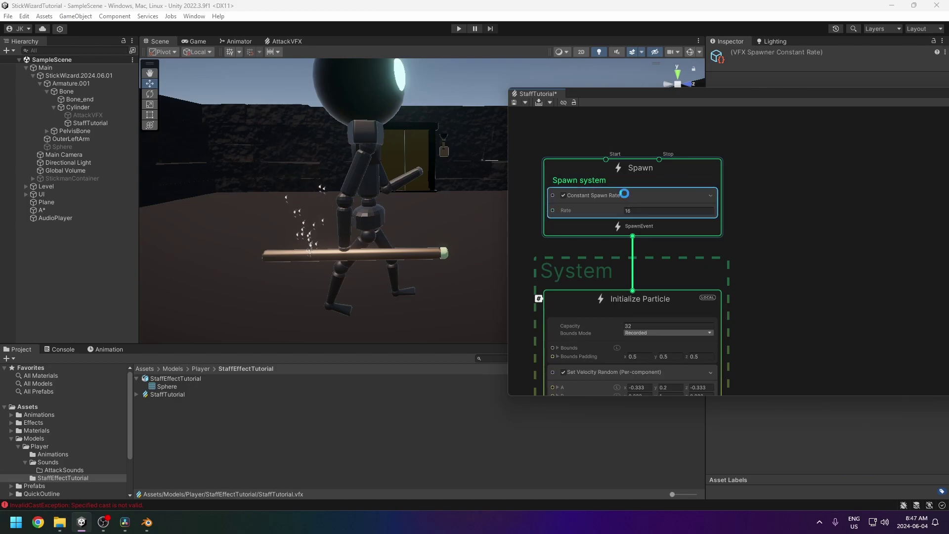
key(Delete)
key(space)
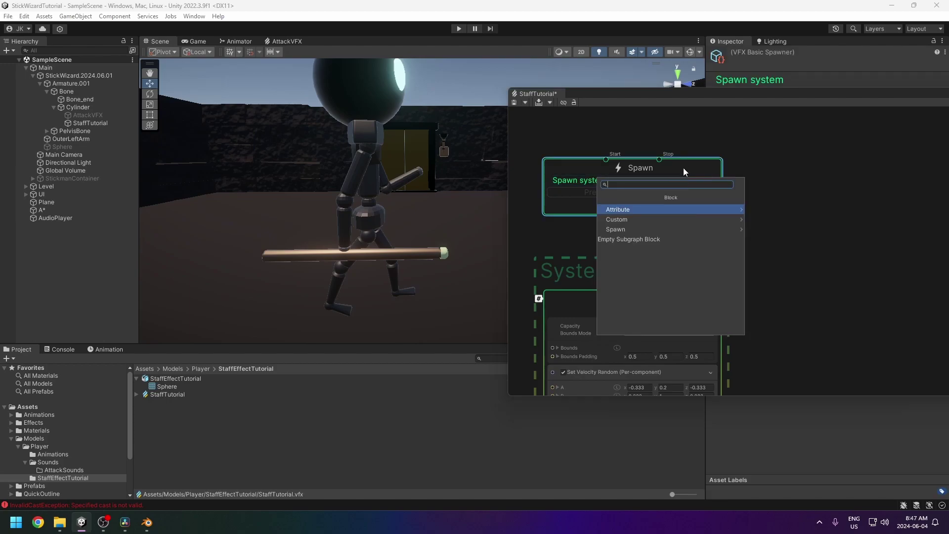
text(burst)
click(643, 192)
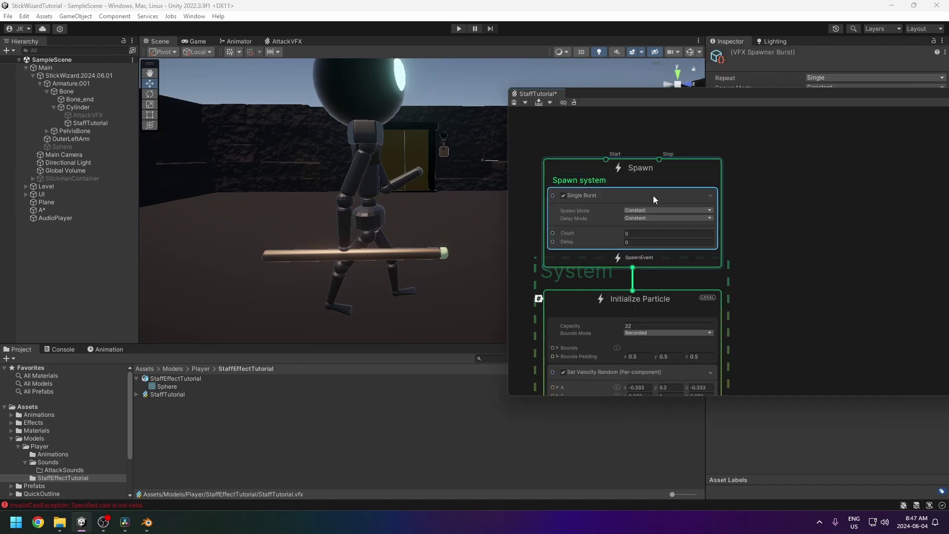
Set the Single Burst count to 1 and the Initialize Particle capacity to 1
click(632, 234)
text(1)
click(642, 324)
text(1)
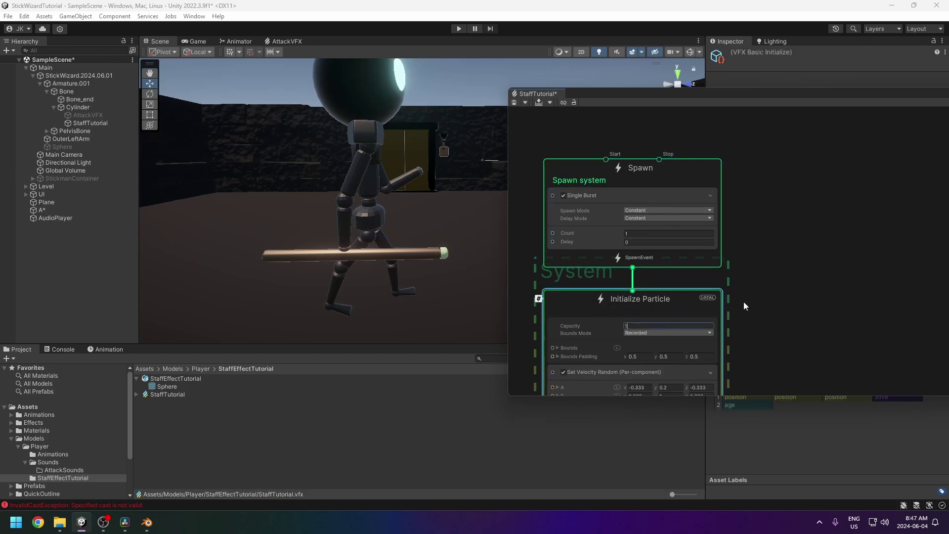
middle_drag(656, 318, 671, 265)
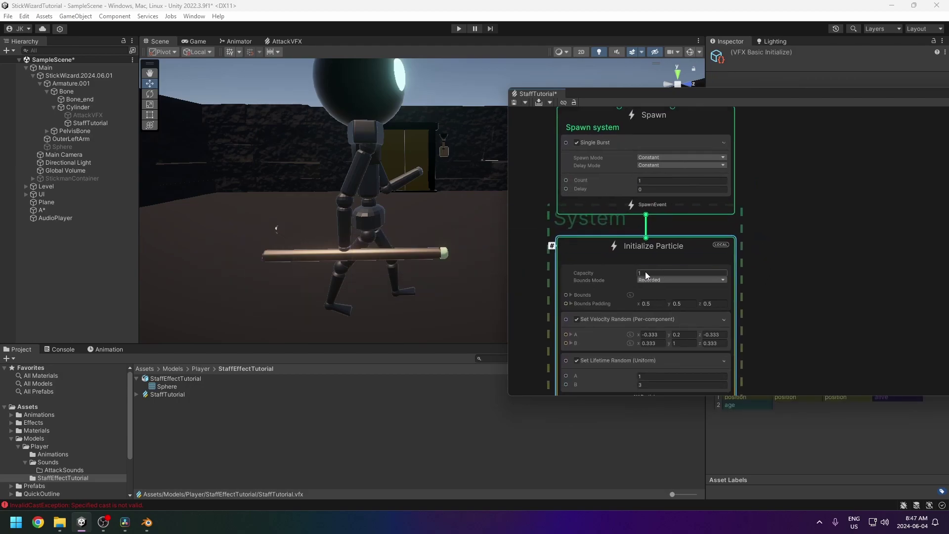
In the Initialize Particle velocity block, set A to 0, 0, 0 and B to 0, 0, 1, and save the graph
click(515, 102)
click(722, 318)
middle_drag(628, 344, 636, 218)
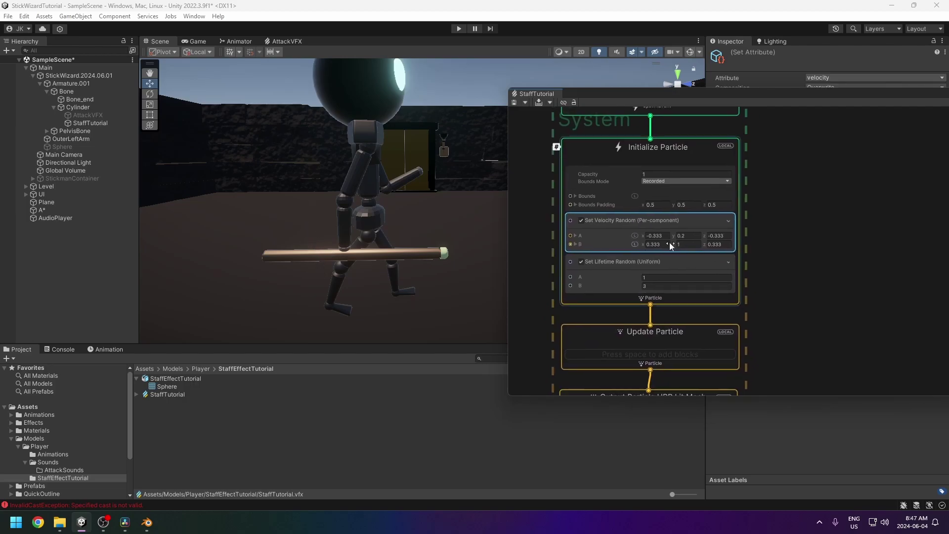
text(0)
click(689, 237)
text(0)
click(713, 236)
text(0)
click(659, 244)
text(0)
click(722, 245)
text(0)
text(1)
click(764, 238)
click(514, 103)
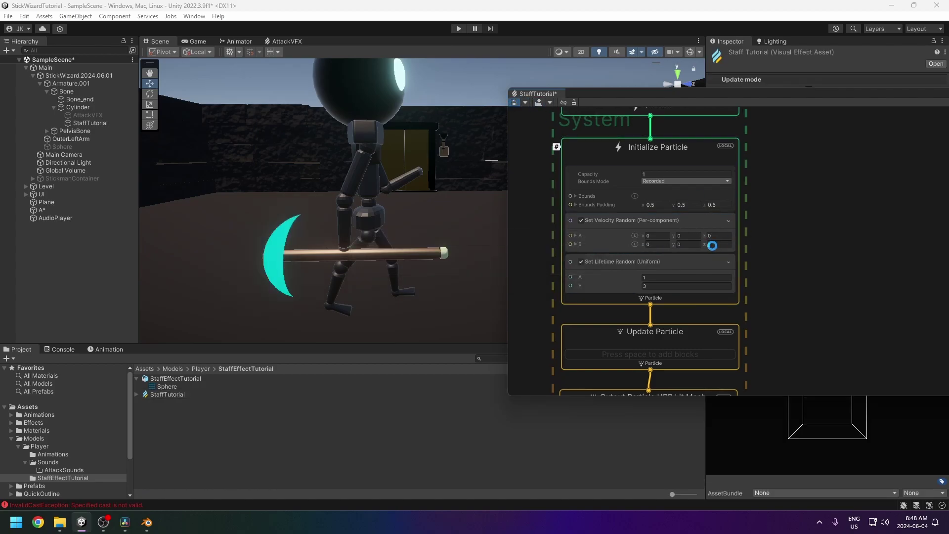
Set the Z component of the random velocity's B value to 3 and save the graph
click(719, 244)
text(3)
click(515, 104)
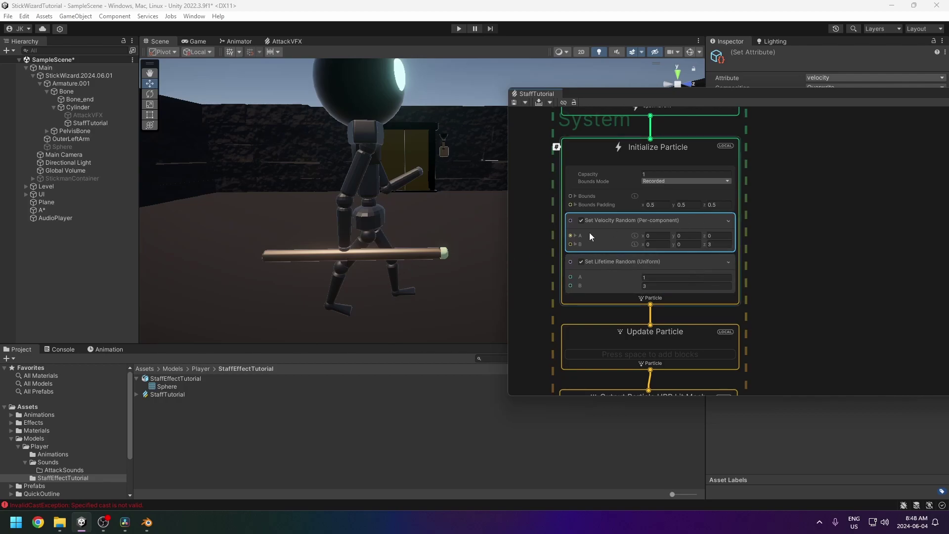
Turn off randomization for the Set Lifetime block and set its lifetime to 0.4
middle_drag(775, 308, 790, 312)
click(675, 269)
drag(799, 94, 795, 134)
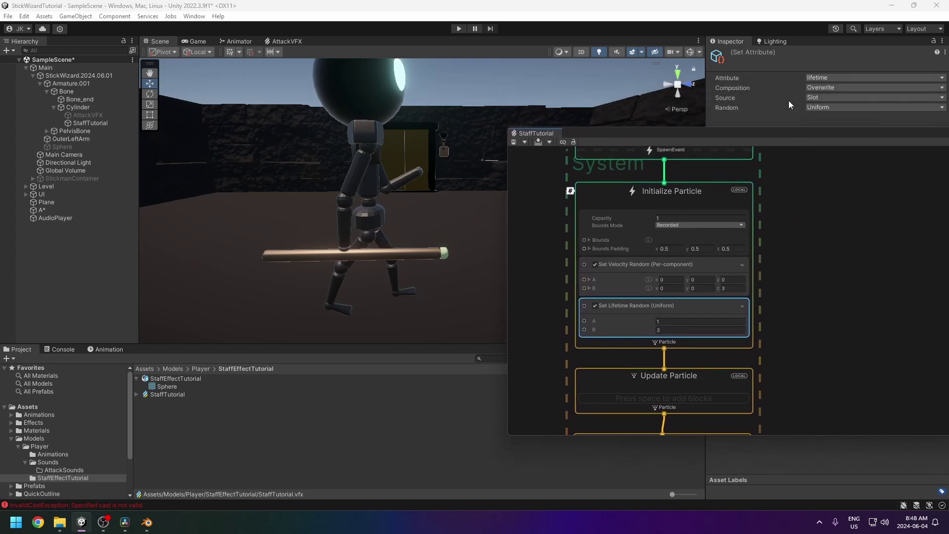
click(819, 108)
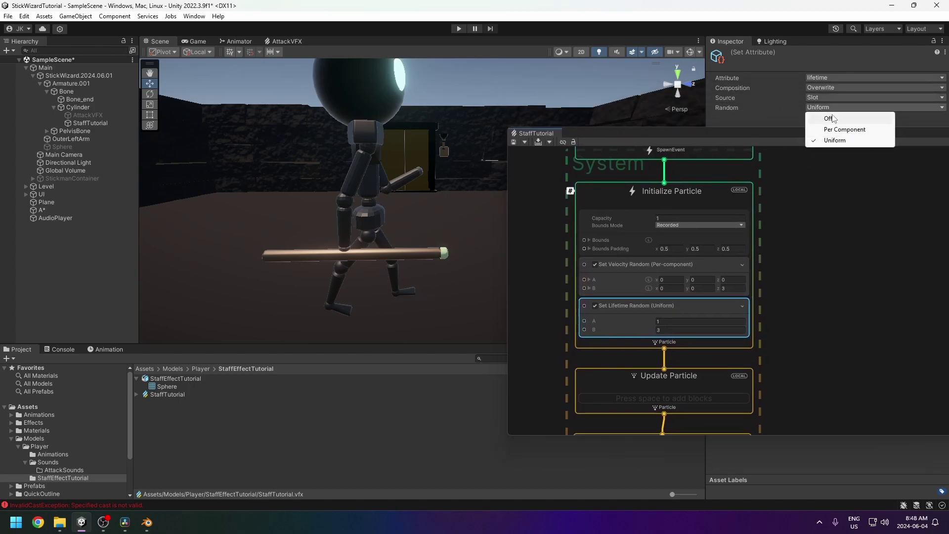
click(828, 119)
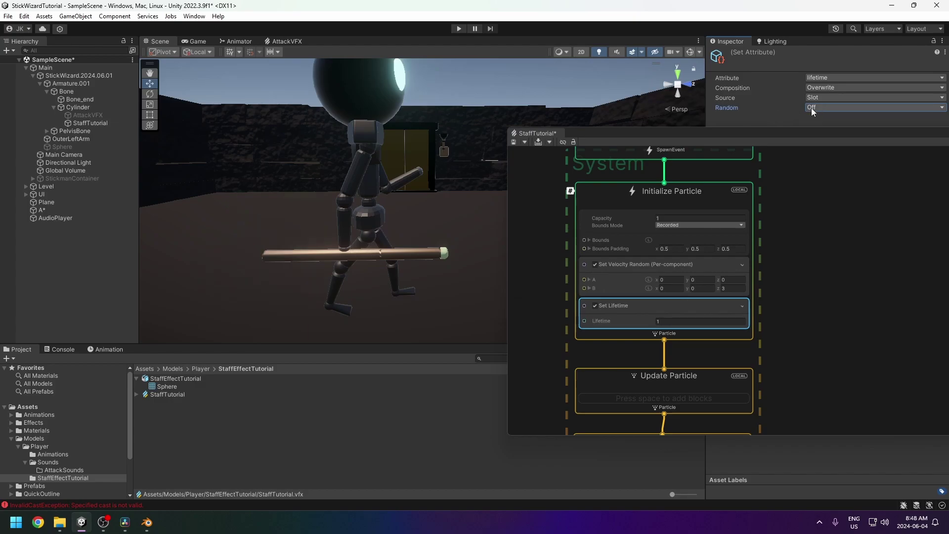
click(663, 322)
text(0.4)
click(805, 315)
Set the Z component of the random velocity's B value to 10 and save the graph
click(733, 288)
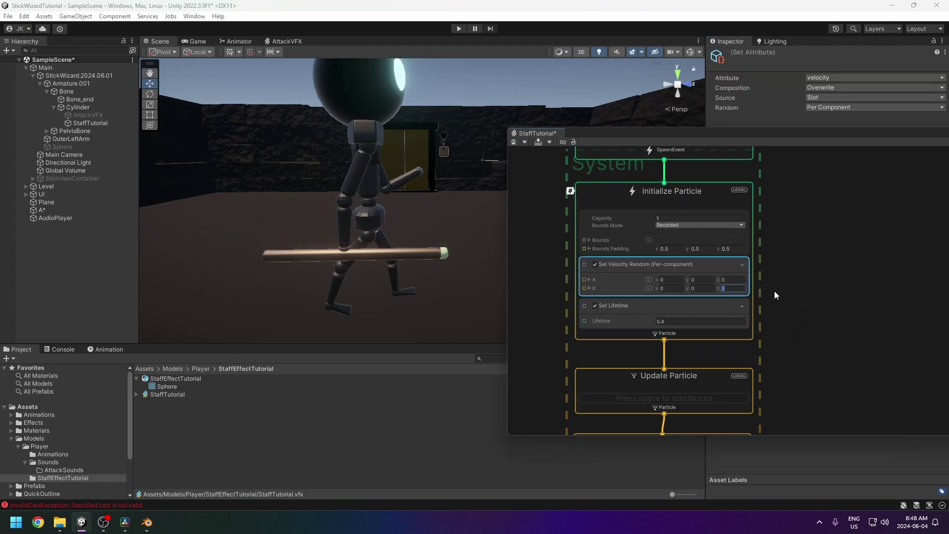
text(10)
click(554, 162)
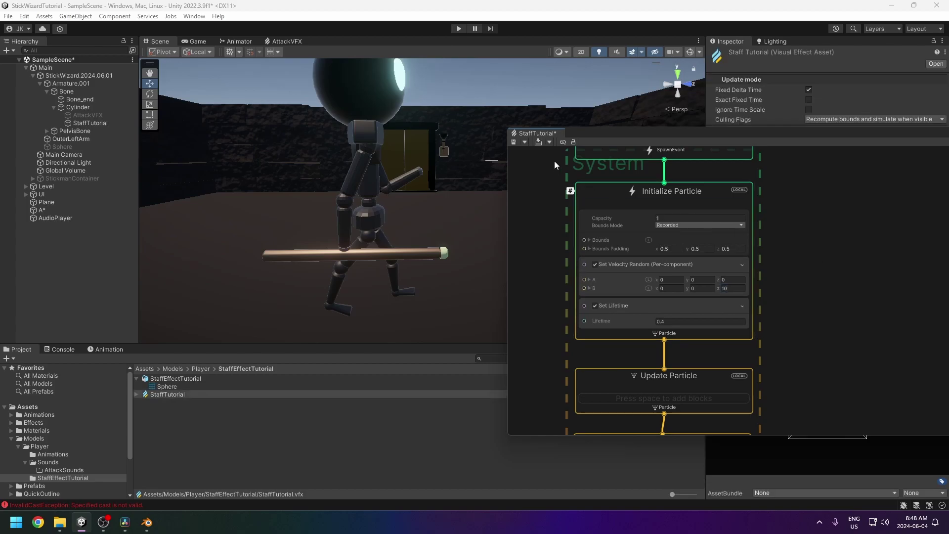
click(511, 144)
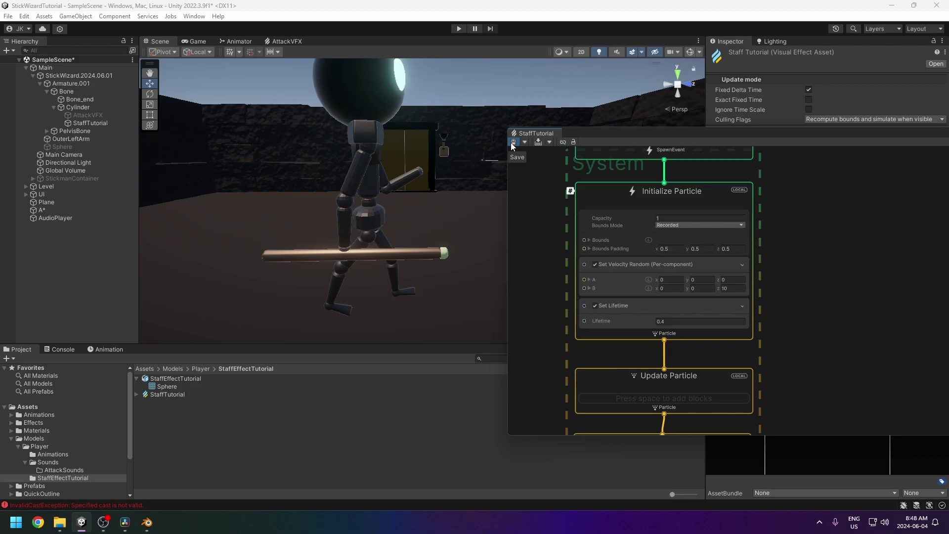
click(660, 321)
middle_drag(802, 270, 771, 315)
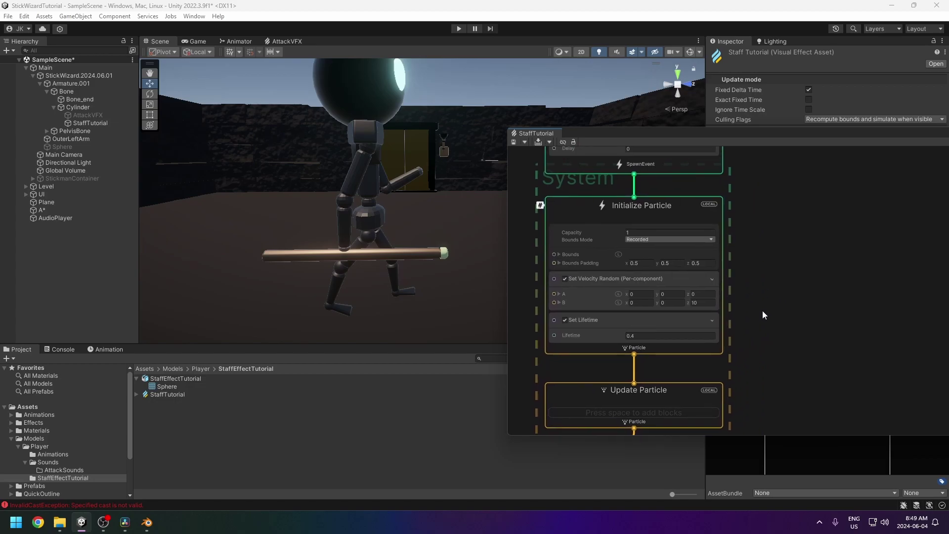
click(618, 273)
key(space)
text(set si)
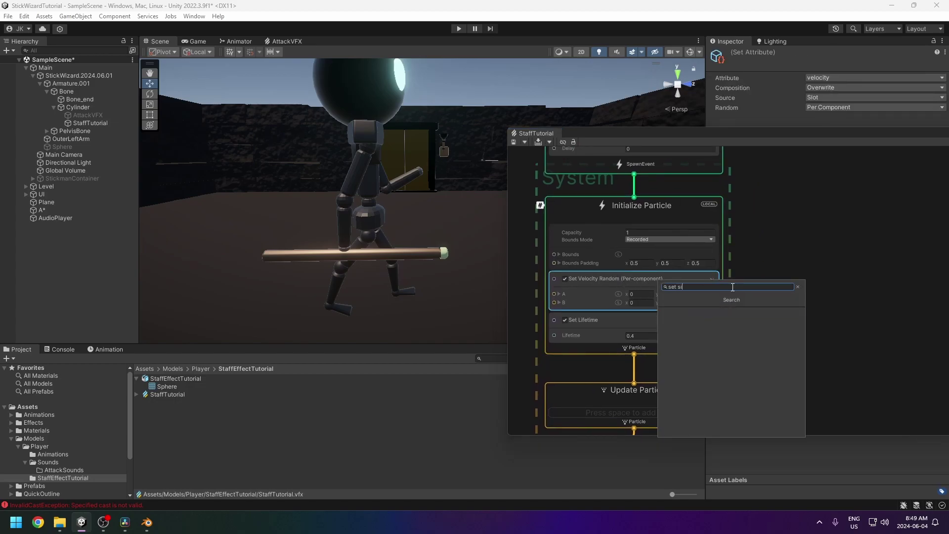
click(797, 286)
click(622, 239)
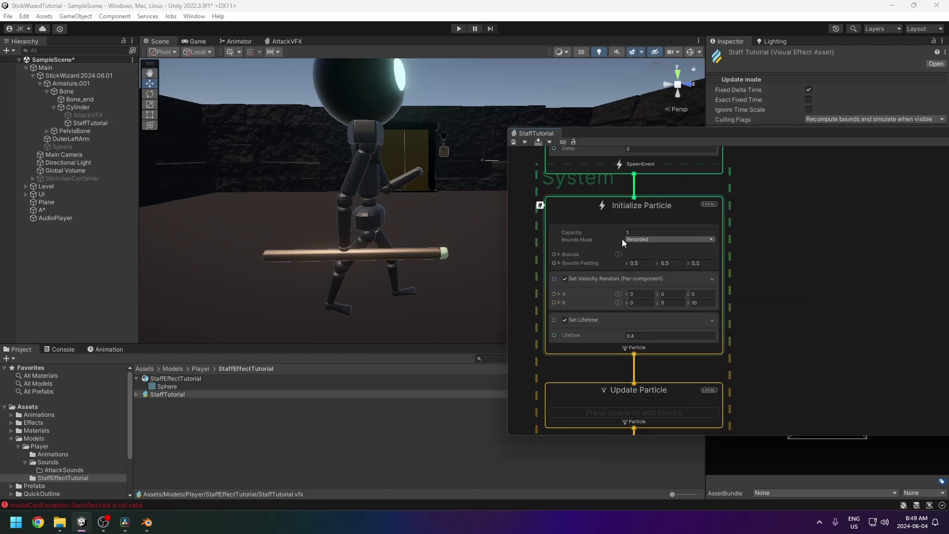
Add a Set Size block above the velocity block in Initialize Particle, set the size to 3, and save the graph
click(587, 233)
key(space)
text(set siz)
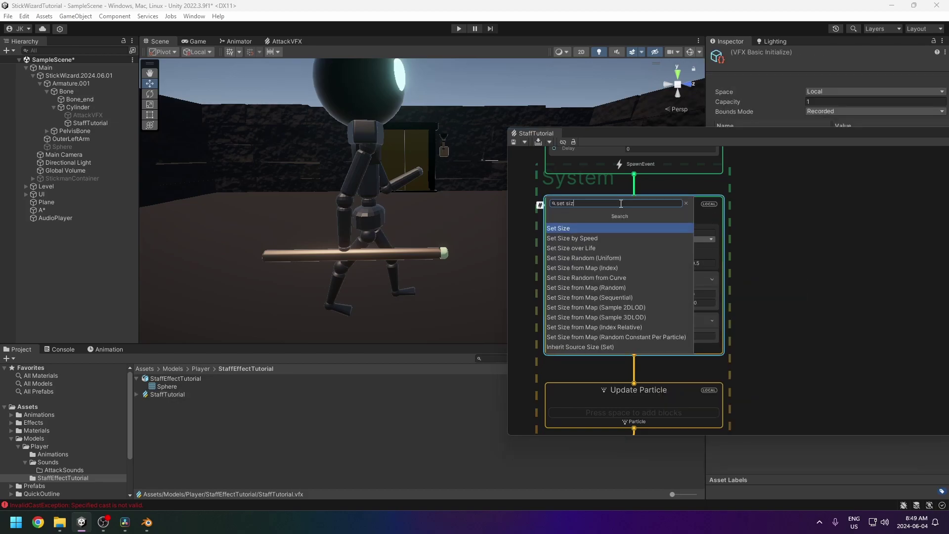
key(Return)
drag(624, 350, 623, 281)
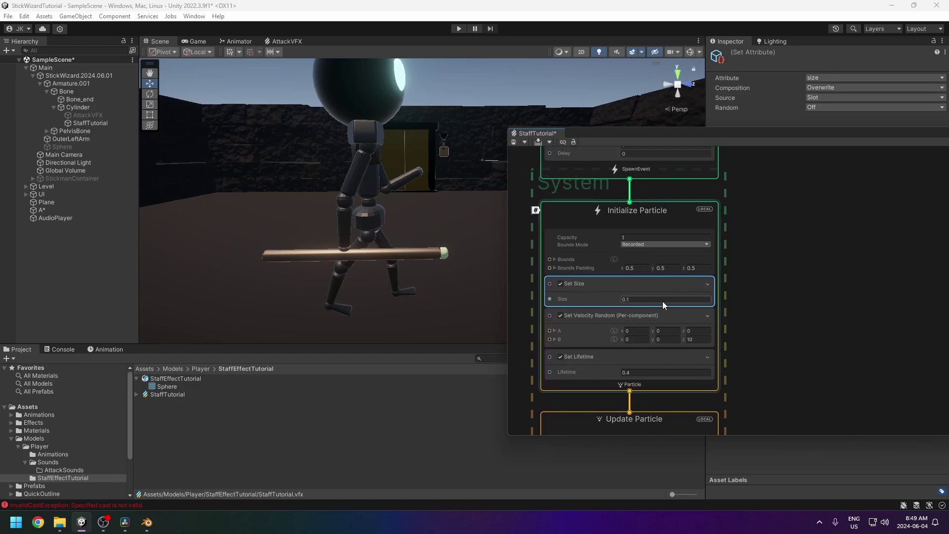
text(3)
click(728, 283)
click(514, 142)
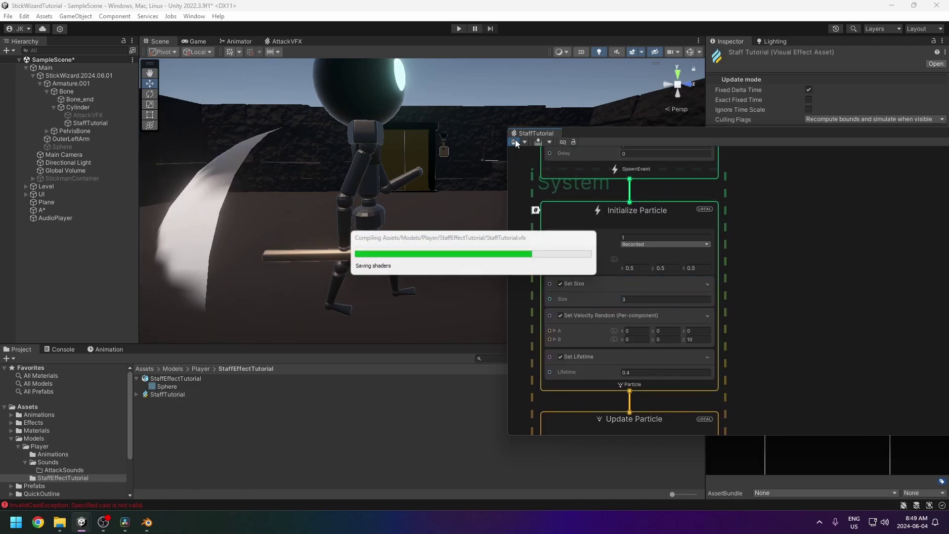
click(515, 142)
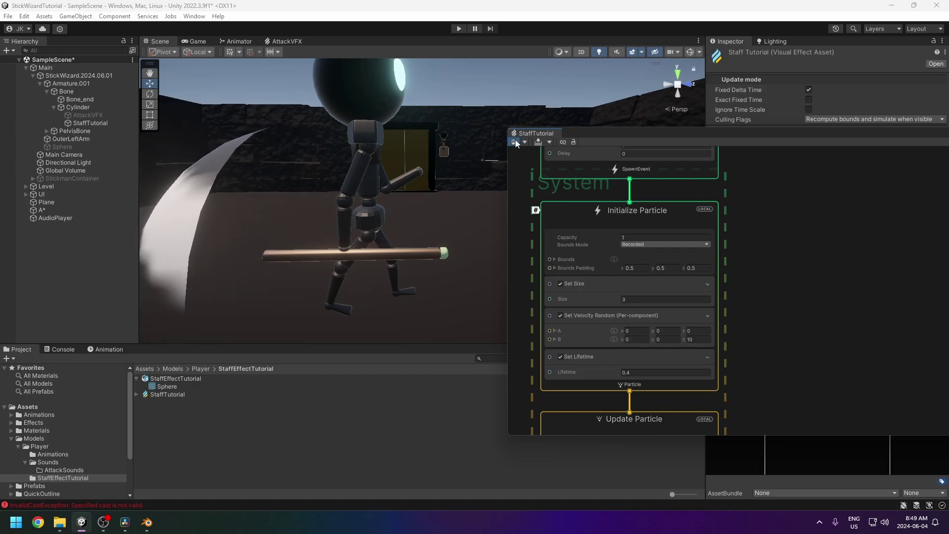
Move the Set Velocity Random block from Initialize Particle into the Update Particle context and reposition that context lower
scroll(757, 367, down, 5)
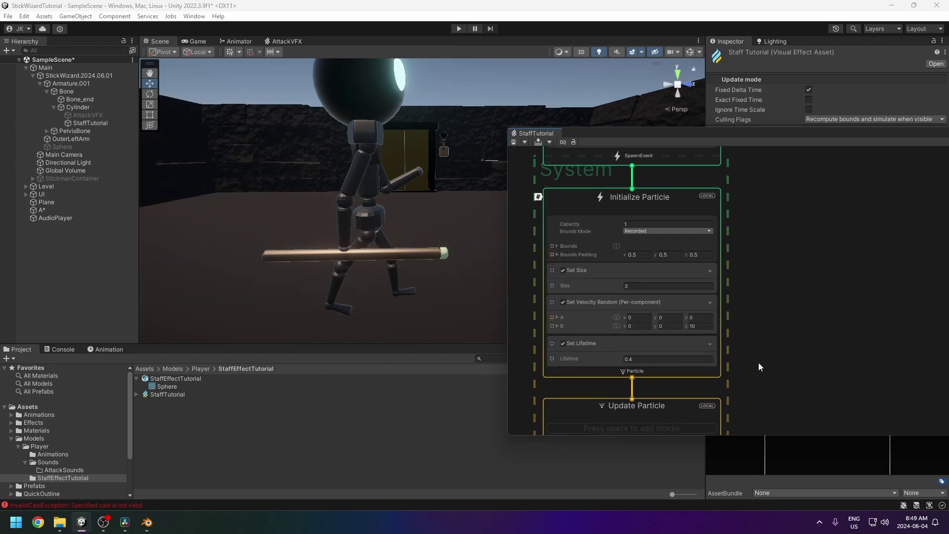
scroll(770, 349, down, 3)
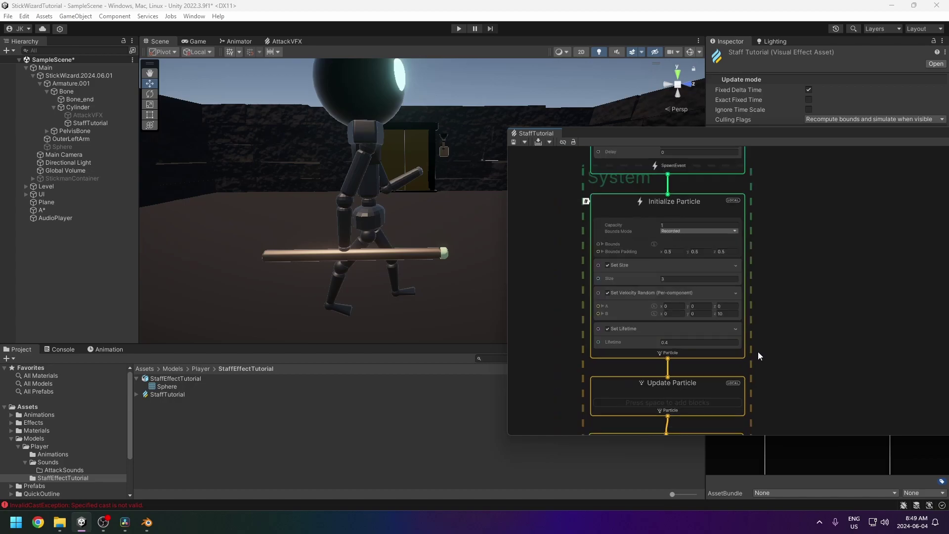
middle_drag(765, 329, 732, 336)
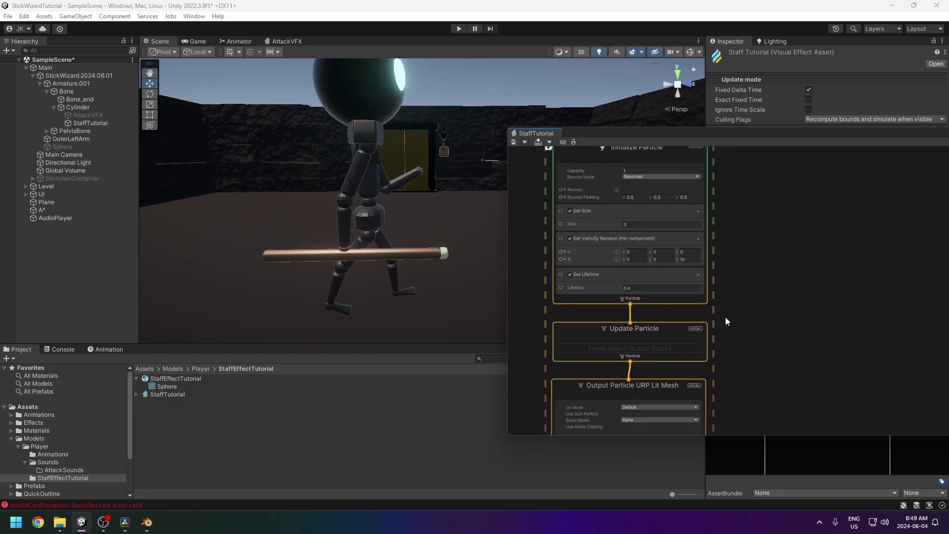
middle_drag(732, 287, 752, 275)
drag(647, 227, 672, 332)
middle_drag(574, 330, 698, 294)
drag(698, 297, 712, 267)
click(649, 306)
middle_drag(649, 307, 619, 318)
Add a Sample Curve operator and place it beside the Update Particle context
click(559, 301)
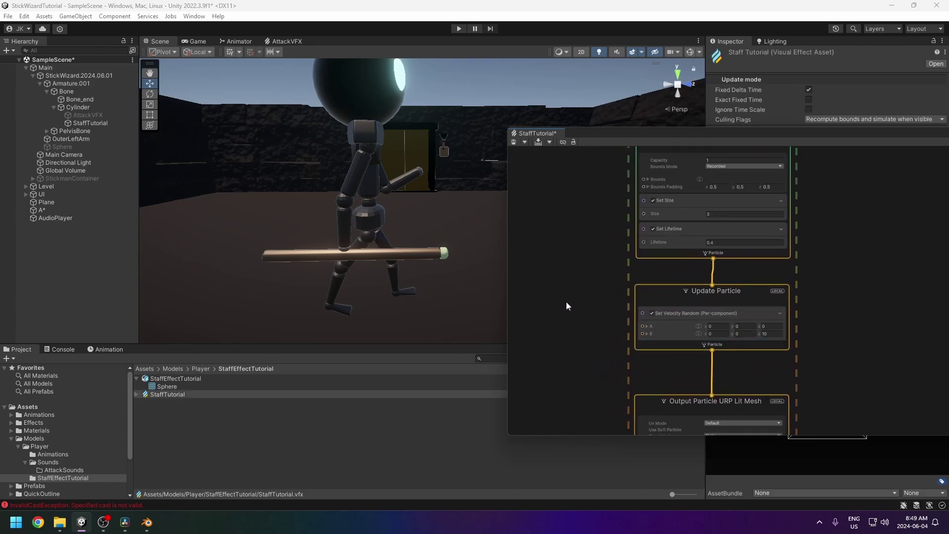
key(space)
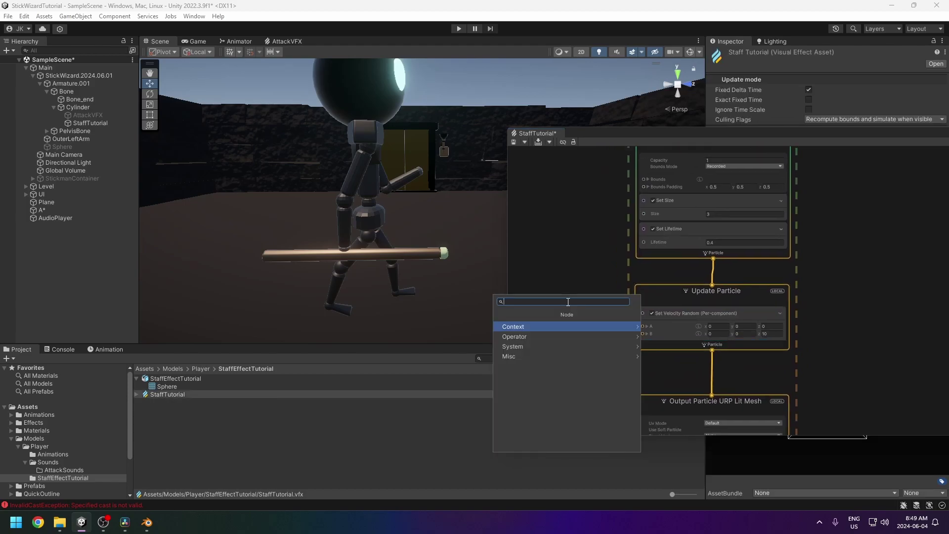
text(sample curve)
key(Return)
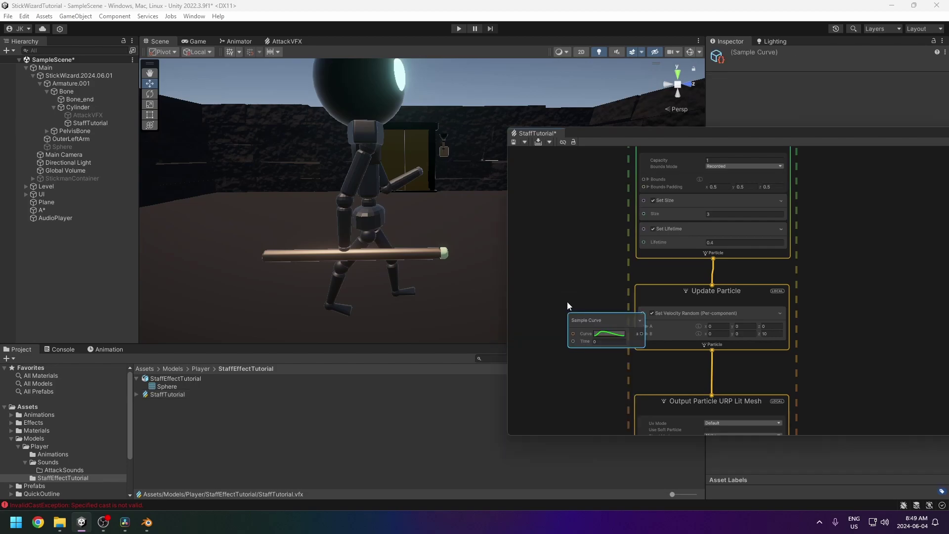
drag(604, 320, 561, 284)
middle_drag(561, 283, 610, 257)
Create an Age Over Lifetime node that feeds the Sample Curve's Time input
drag(621, 277, 568, 272)
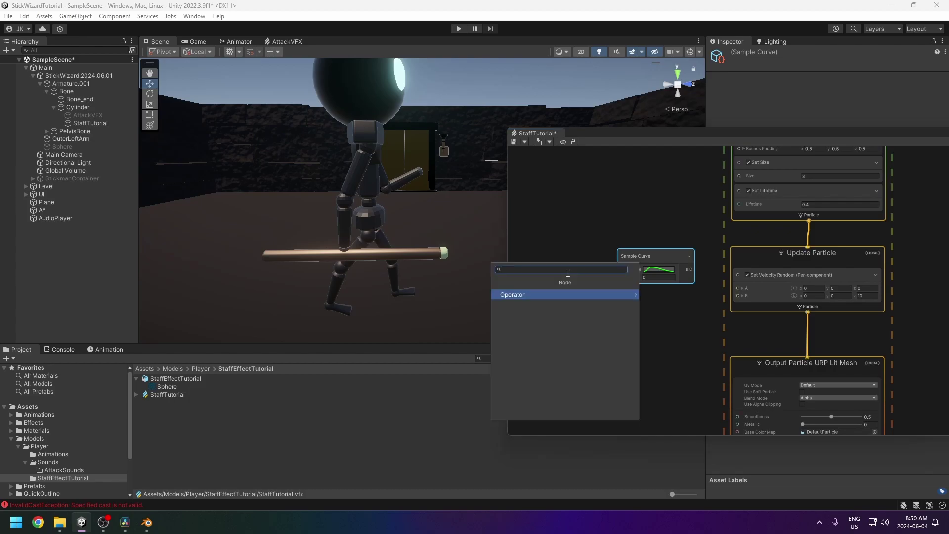
click(517, 294)
text(time over)
key(Return)
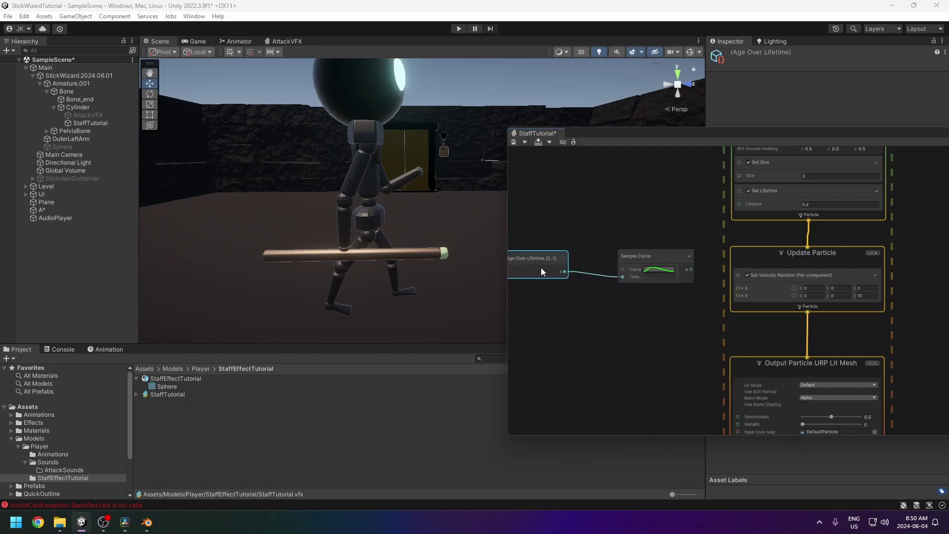
Shift the Sample Curve node aside and create a Multiply node fed by its output
shift+drag(638, 256, 562, 255)
drag(642, 269, 665, 260)
text(multi)
key(Return)
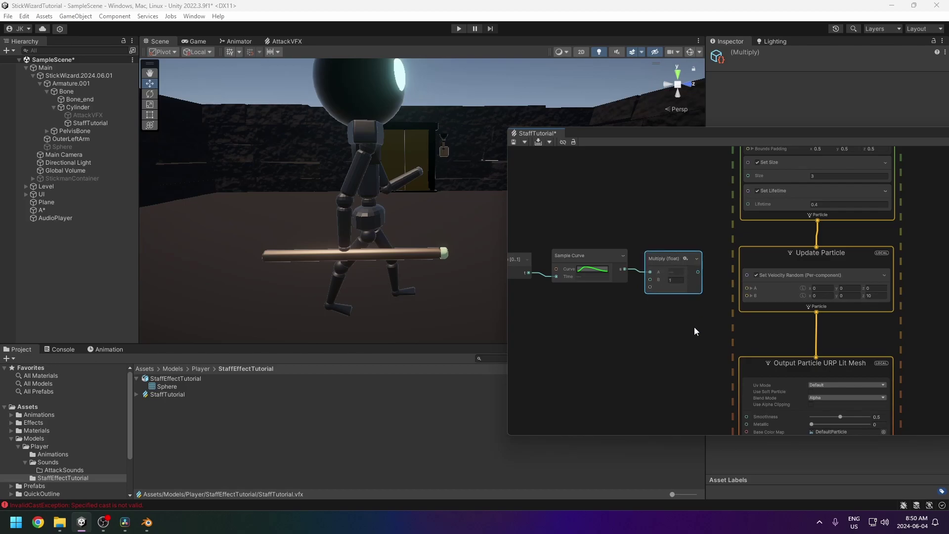
Turn off randomization for the velocity block in Update Particle
middle_drag(694, 327, 646, 342)
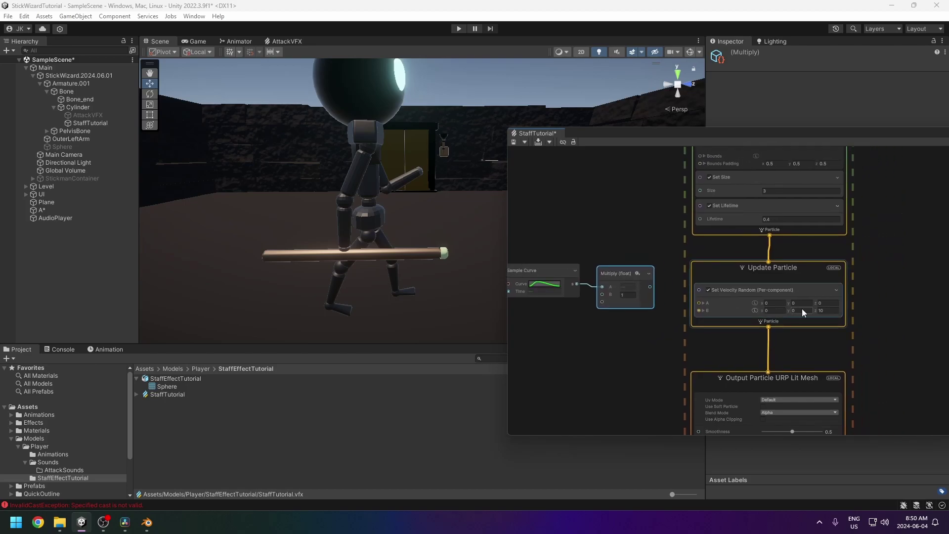
click(734, 291)
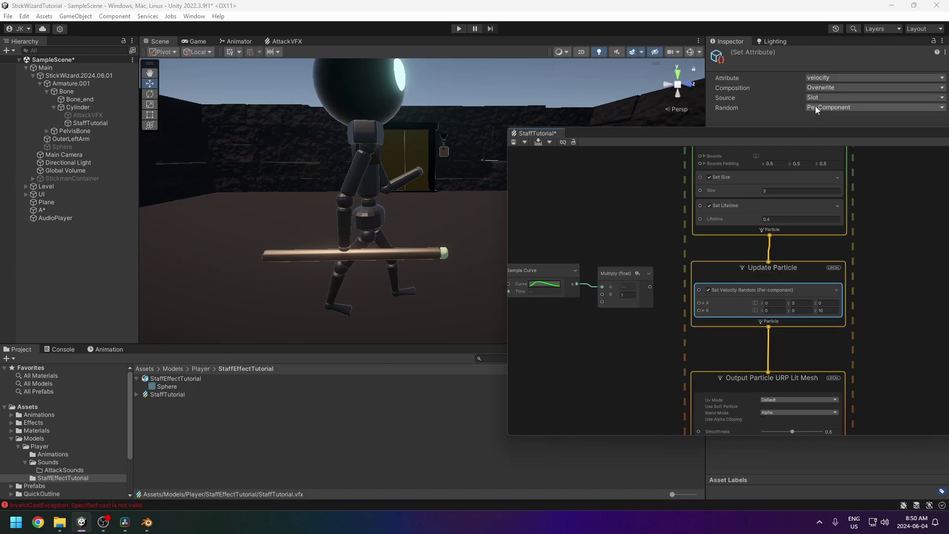
click(814, 106)
click(820, 116)
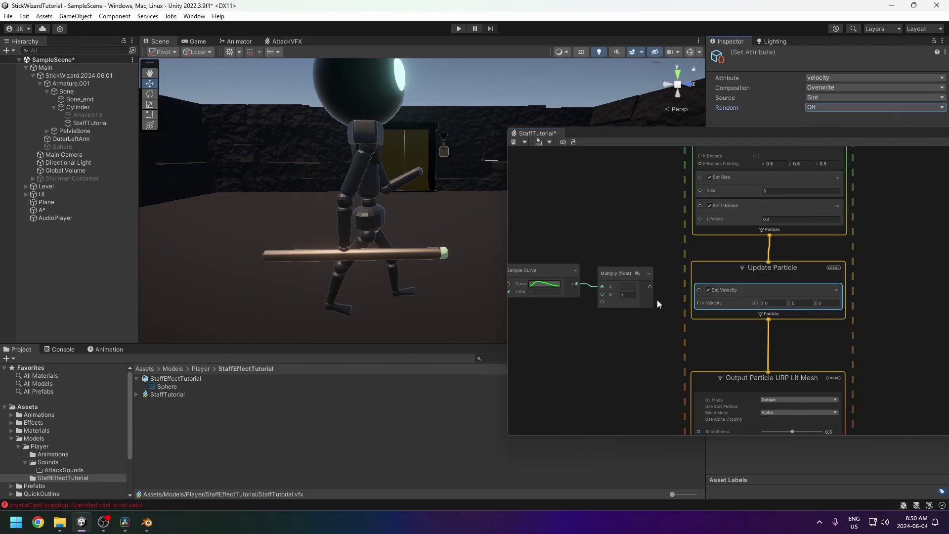
Expand the Set Velocity block's components and connect the Multiply output to the velocity's Z input
middle_drag(635, 336, 662, 335)
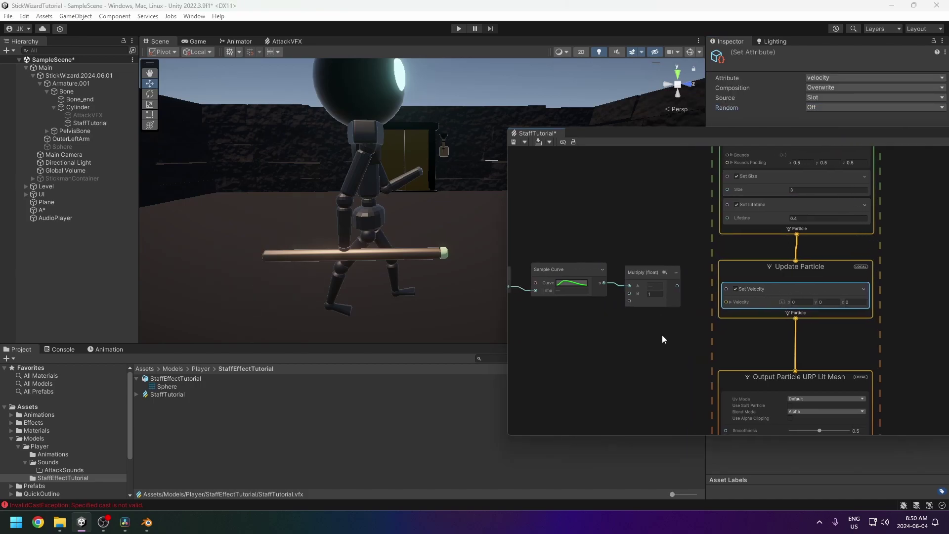
click(730, 302)
drag(665, 294, 673, 298)
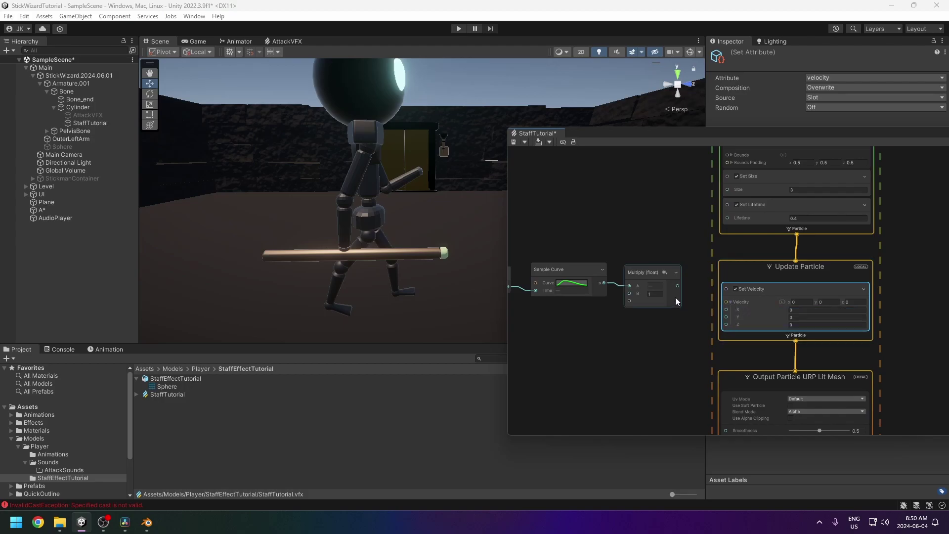
middle_drag(689, 294, 725, 287)
Reshape the Sample Curve by raising its starting key to 2.0 and lowering the middle key to about 0 at time 0.6
click(639, 289)
click(607, 275)
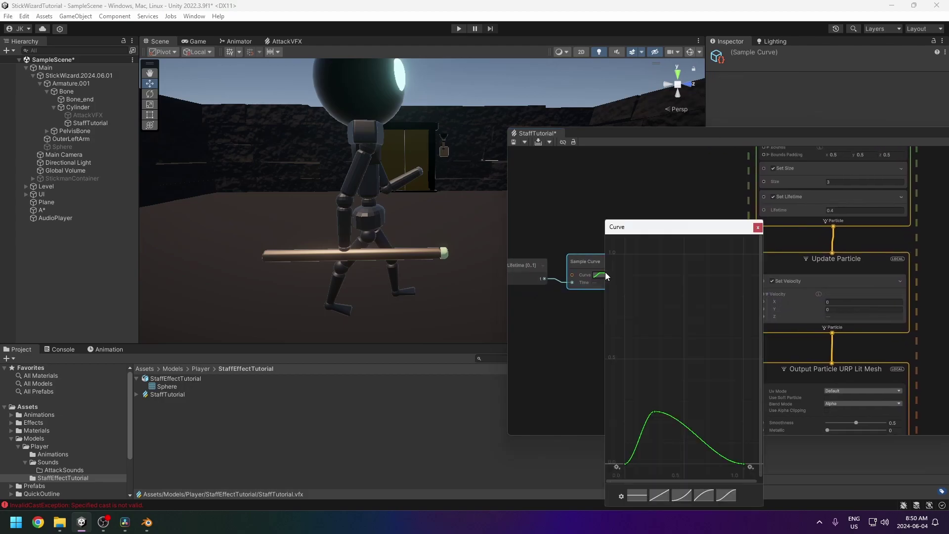
drag(625, 463, 626, 253)
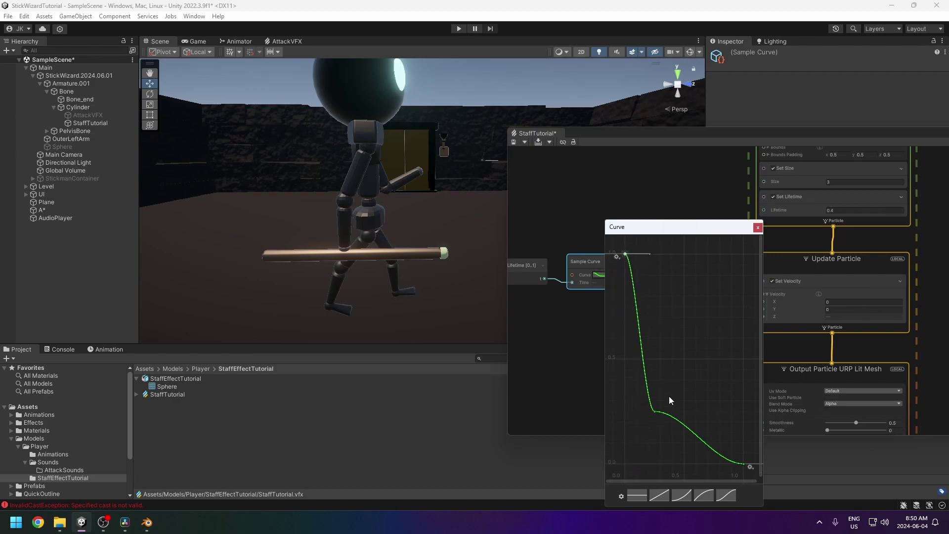
scroll(651, 382, down, 5)
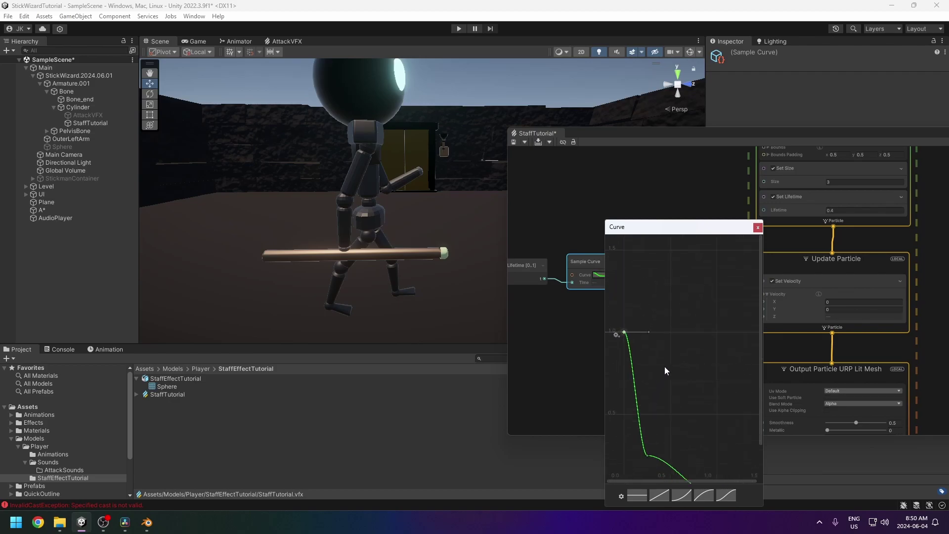
middle_drag(662, 344, 667, 404)
drag(645, 406, 648, 297)
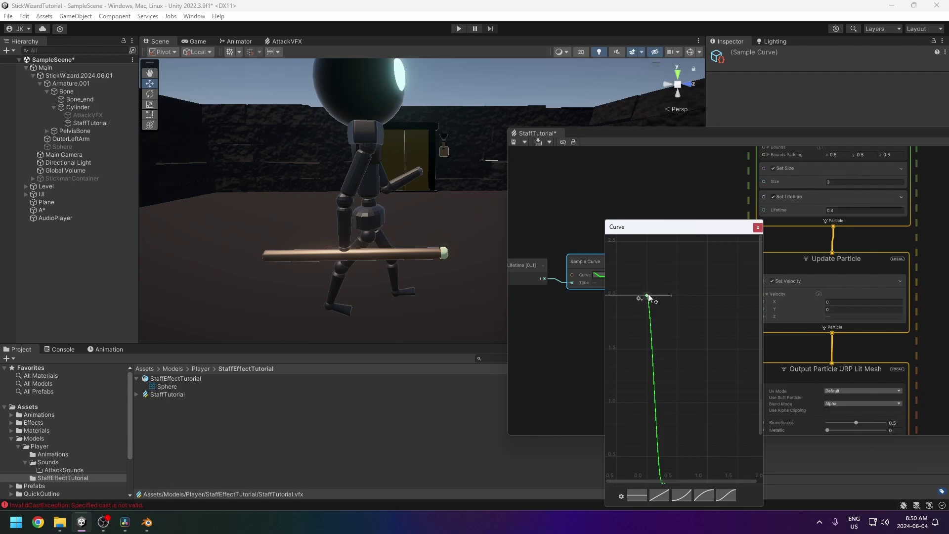
middle_drag(672, 350, 660, 341)
double_click(650, 429)
drag(650, 429, 674, 455)
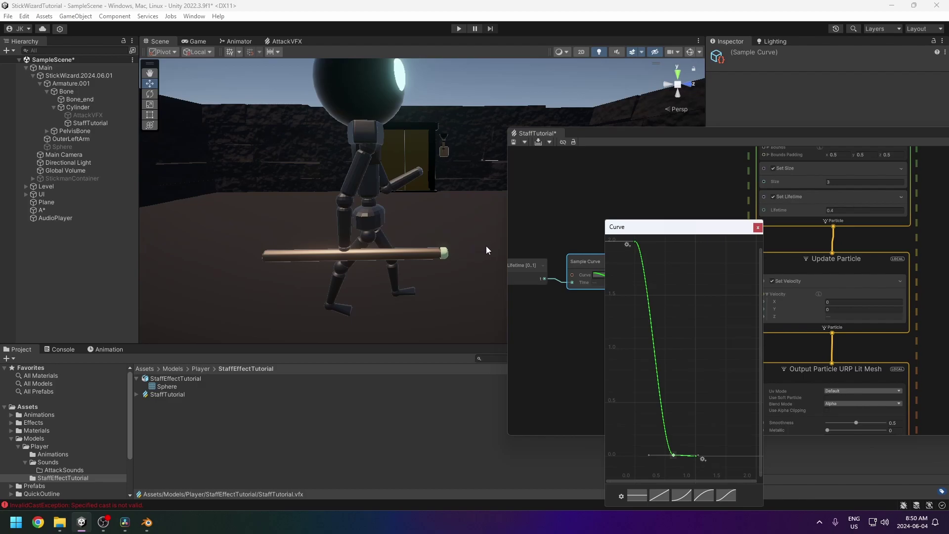
Fine-tune the position of the Sample Curve's middle key near zero, then save the StaffTutorial graph
drag(672, 451, 679, 453)
middle_drag(673, 422, 645, 340)
scroll(671, 375, up, 5)
middle_drag(674, 373, 701, 376)
drag(699, 372, 696, 378)
click(758, 227)
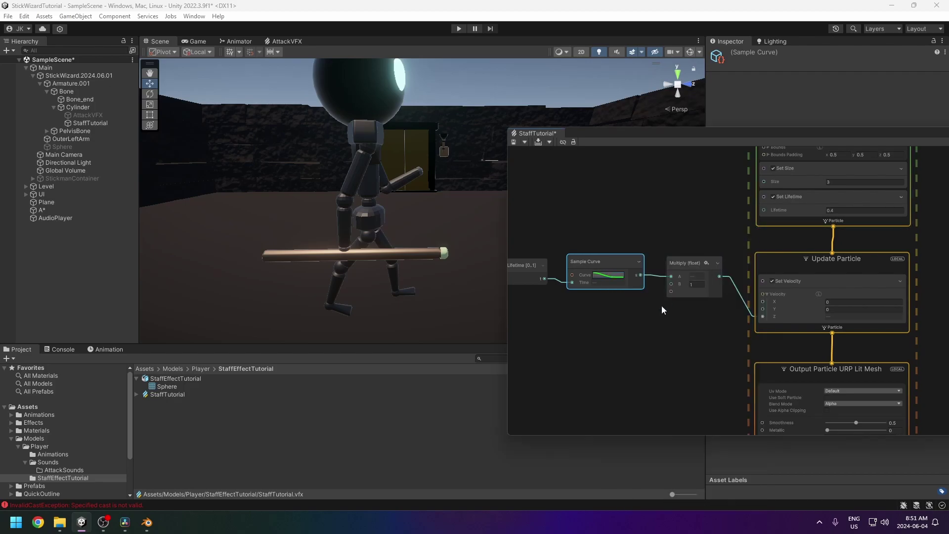
middle_drag(669, 310, 699, 336)
click(512, 144)
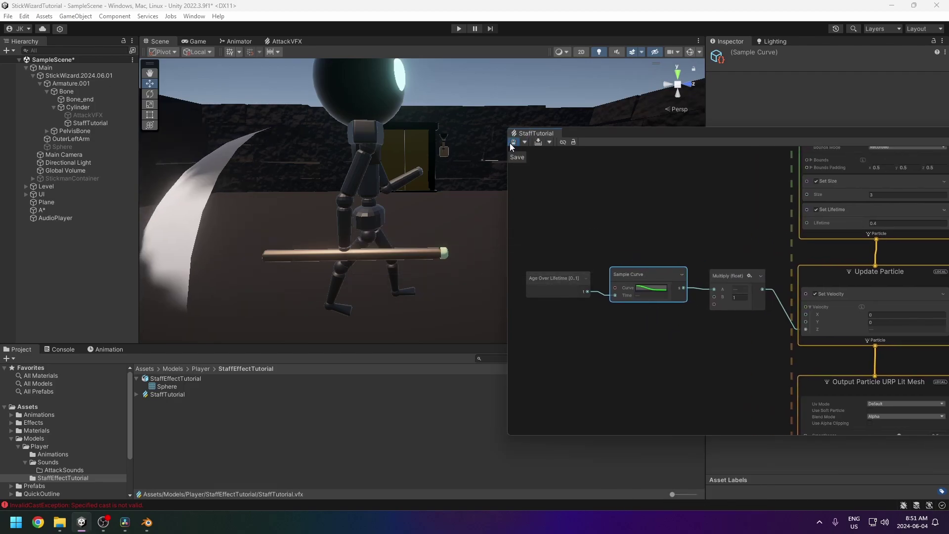
Select the Output Particle URP Lit Mesh context in the StaffTutorial graph
middle_drag(766, 345, 590, 377)
middle_drag(789, 327, 815, 225)
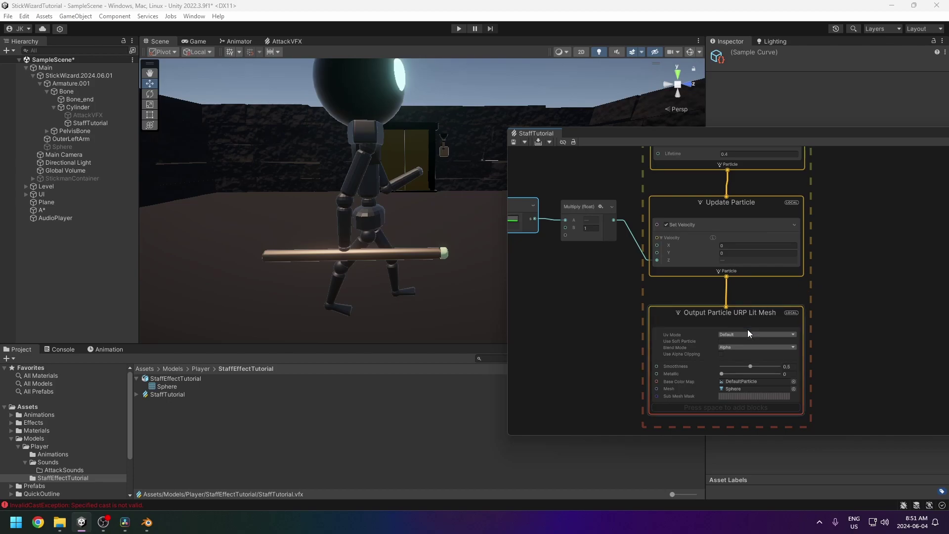
middle_drag(798, 293, 827, 308)
click(761, 354)
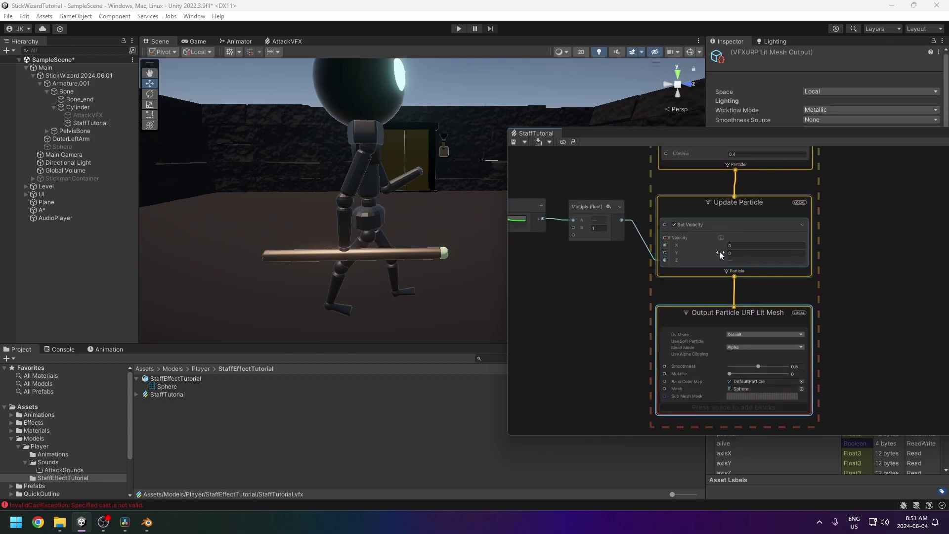
Switch to Blender, try setting the Sphere's origin to its geometry and test-scale the mesh to check its pivot
click(146, 522)
middle_drag(422, 327, 408, 286)
right_click(409, 299)
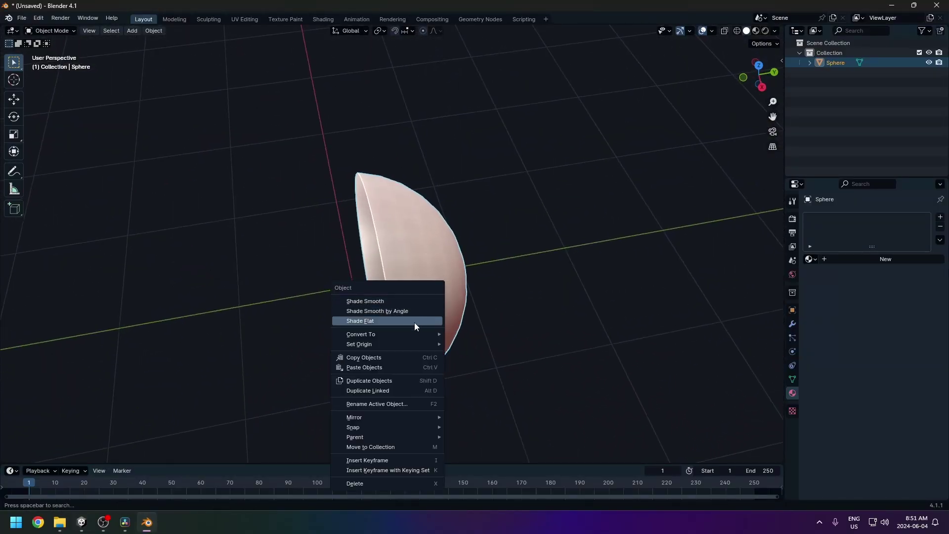
mouse_move(373, 347)
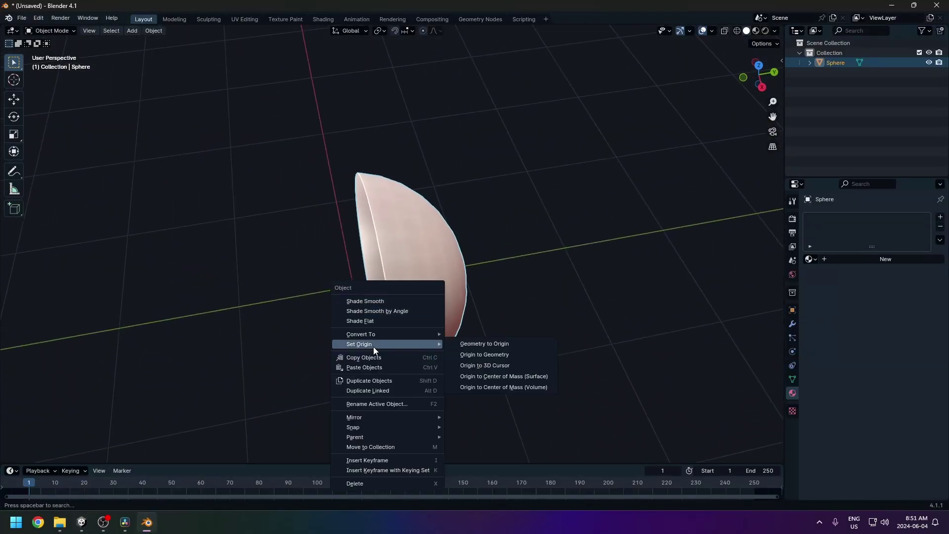
click(485, 357)
middle_drag(441, 366, 398, 301)
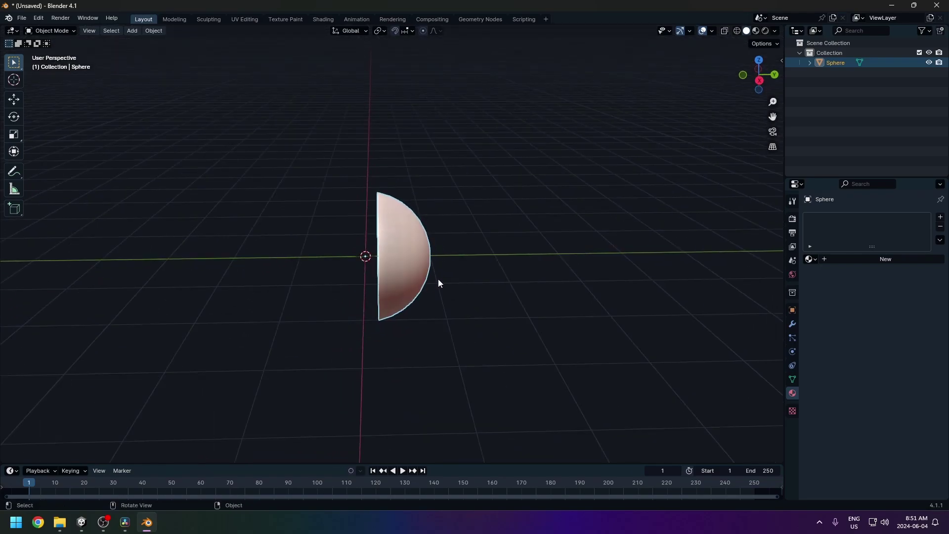
key(s)
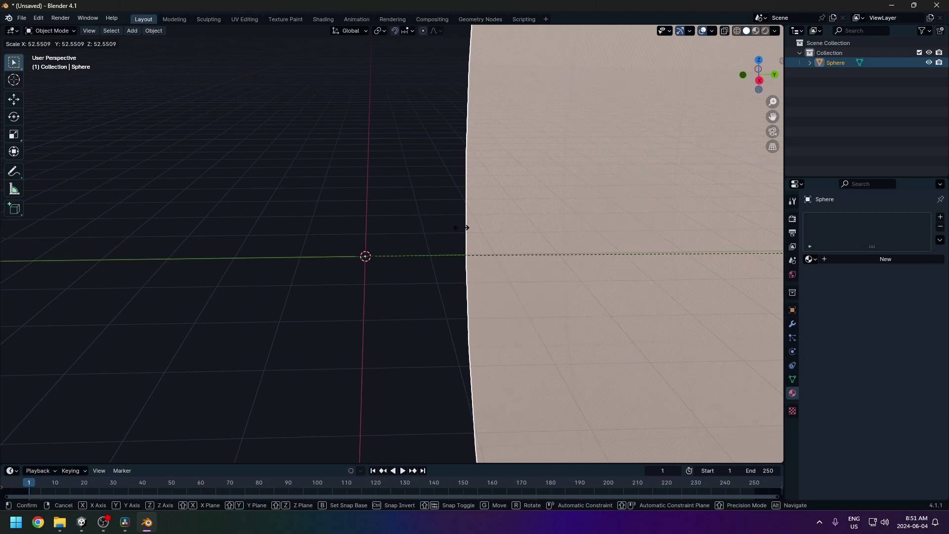
key(Escape)
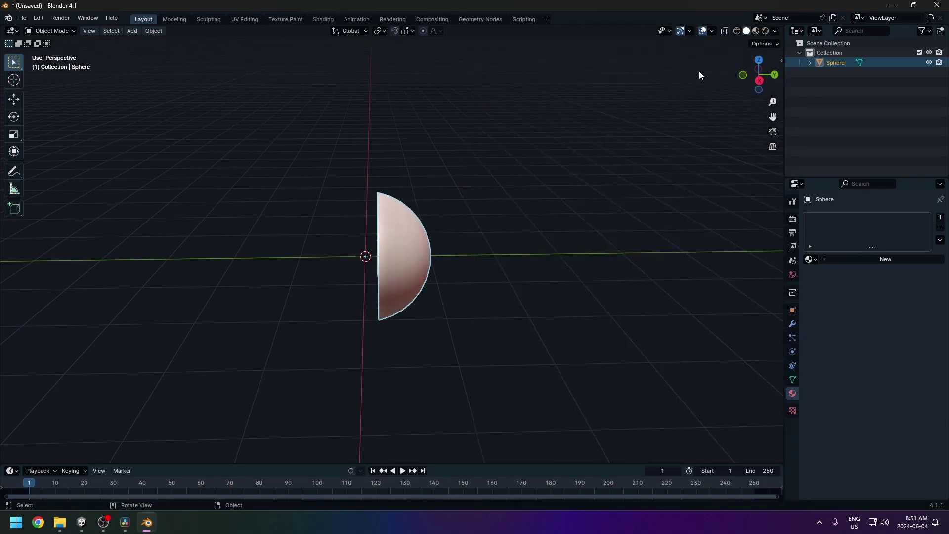
Return to Unity and add a Set Pivot.XYZ block to the Output Particle URP Lit Mesh context
click(892, 6)
middle_drag(598, 366, 555, 329)
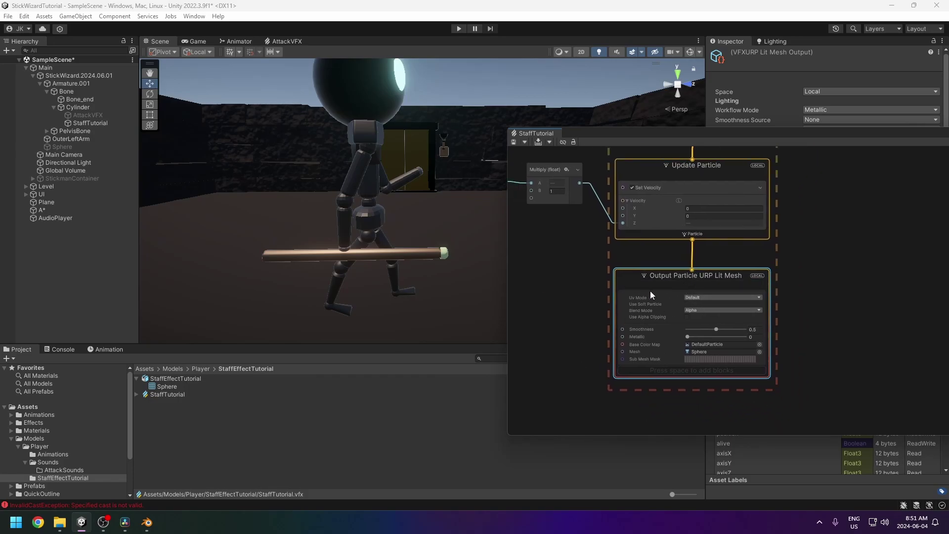
key(space)
text(pivo)
key(Down)
key(Return)
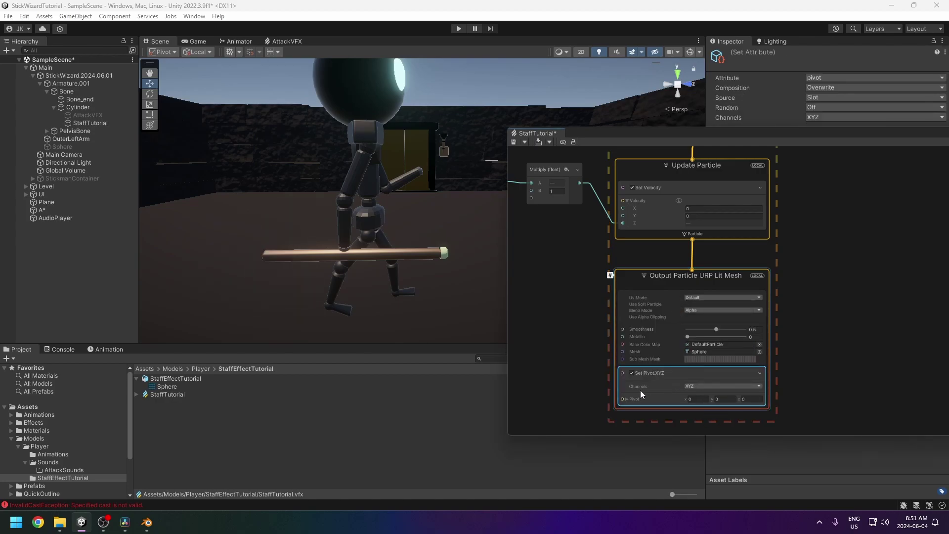
Move the graph window clear of the scene view, select the StaffTutorial object and play its effect
middle_drag(588, 364, 562, 323)
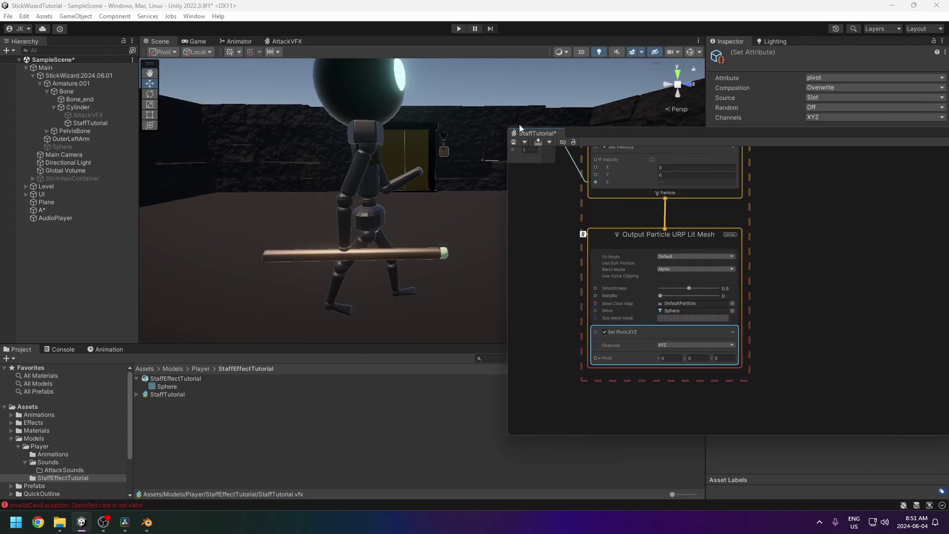
drag(588, 132, 579, 319)
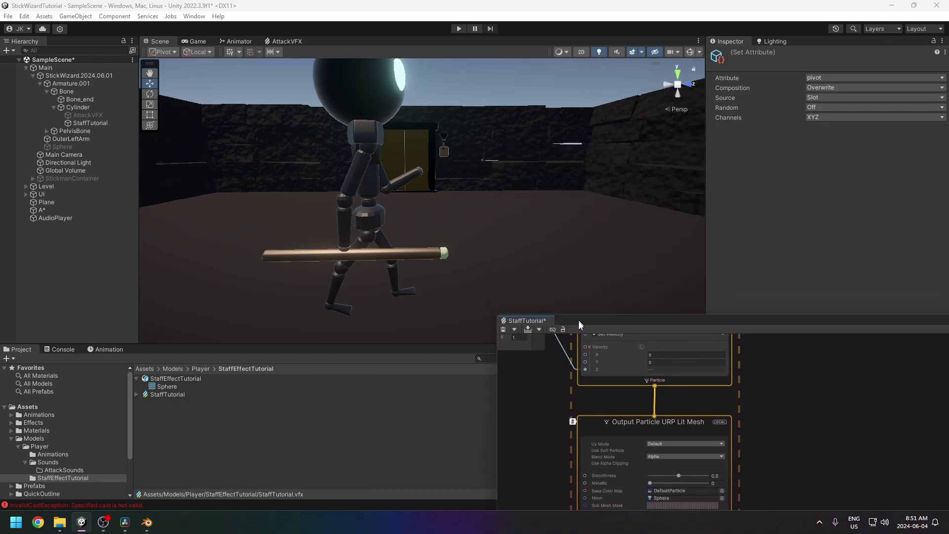
click(90, 123)
click(630, 337)
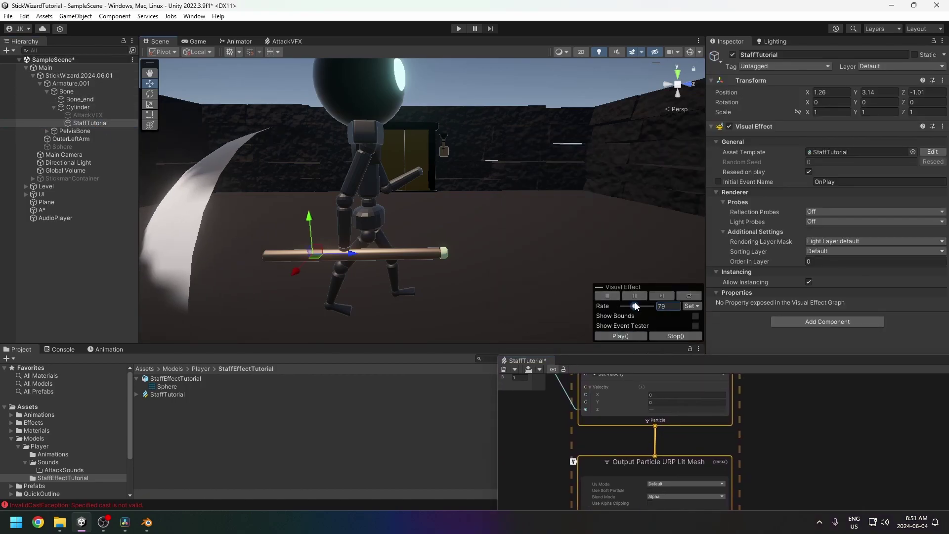
Set the visual effect's playback rate to 100% and replay the effect in the scene
drag(634, 305, 629, 306)
click(676, 306)
click(691, 306)
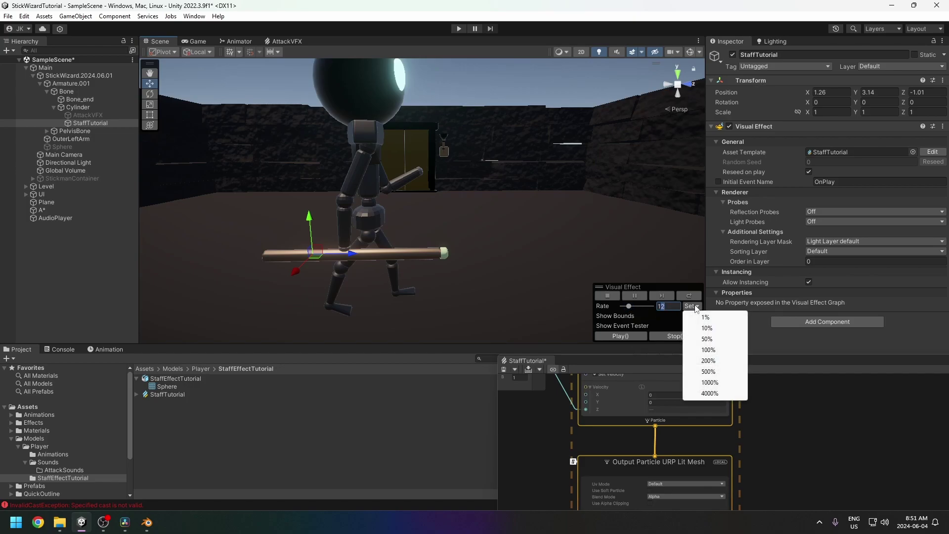
click(709, 351)
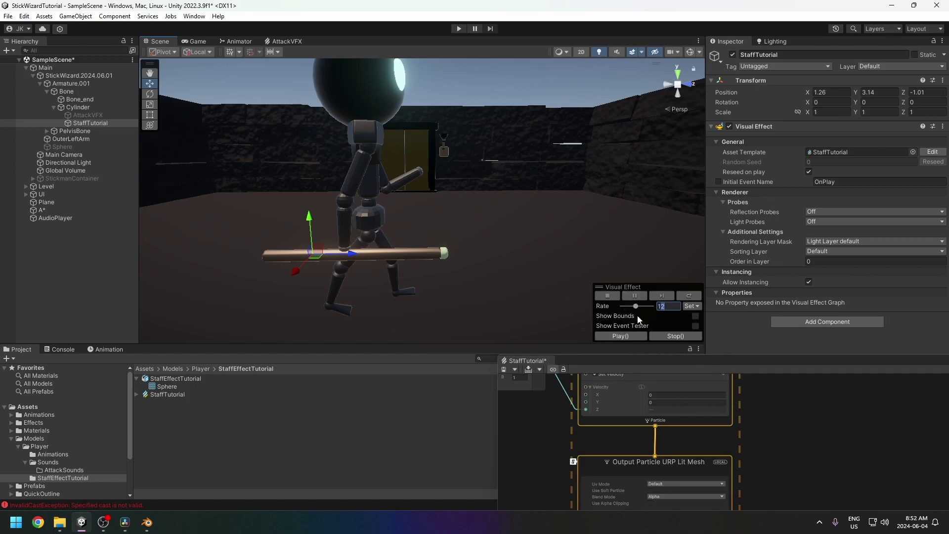
click(622, 336)
click(621, 336)
click(627, 335)
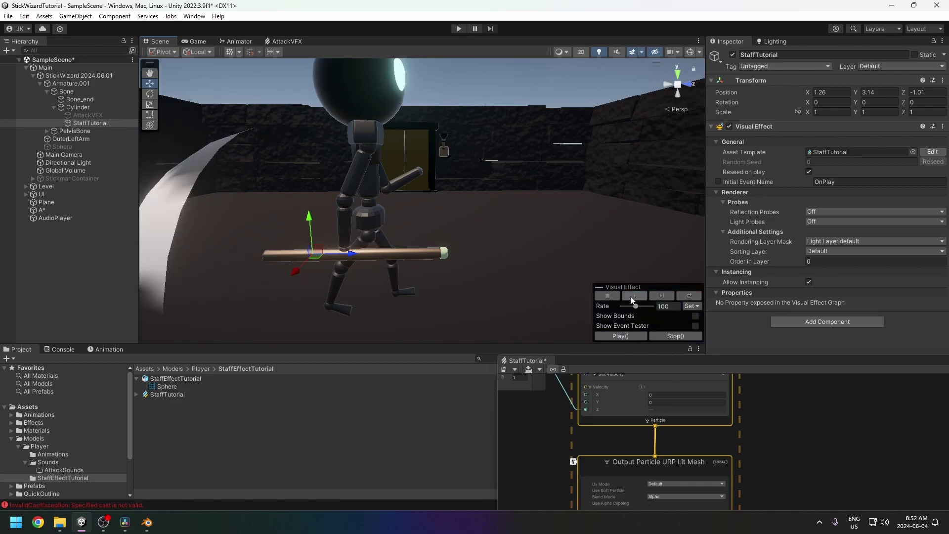
middle_drag(263, 265, 408, 260)
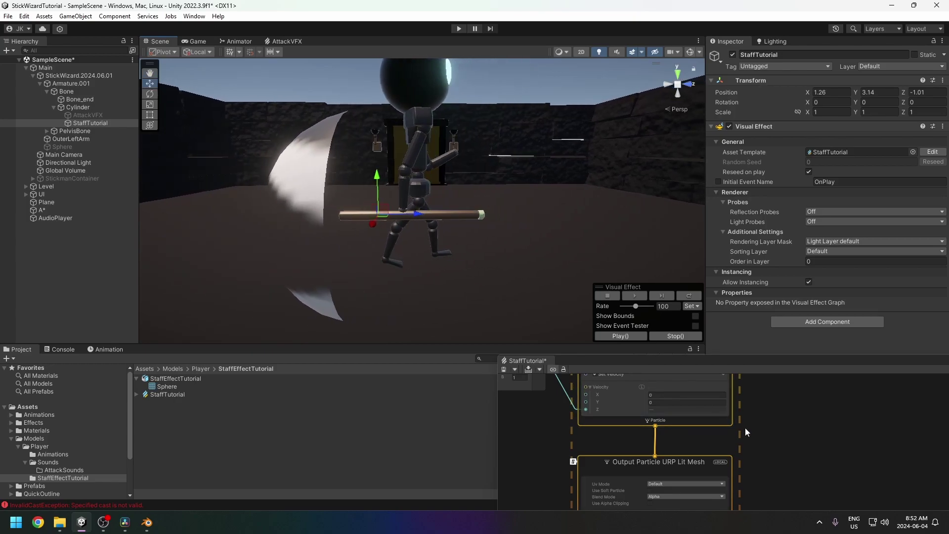
Bring the StaffTutorial graph window back up and select the Initialize Particle context
scroll(745, 428, down, 2)
middle_drag(760, 417, 779, 495)
middle_drag(765, 396, 728, 426)
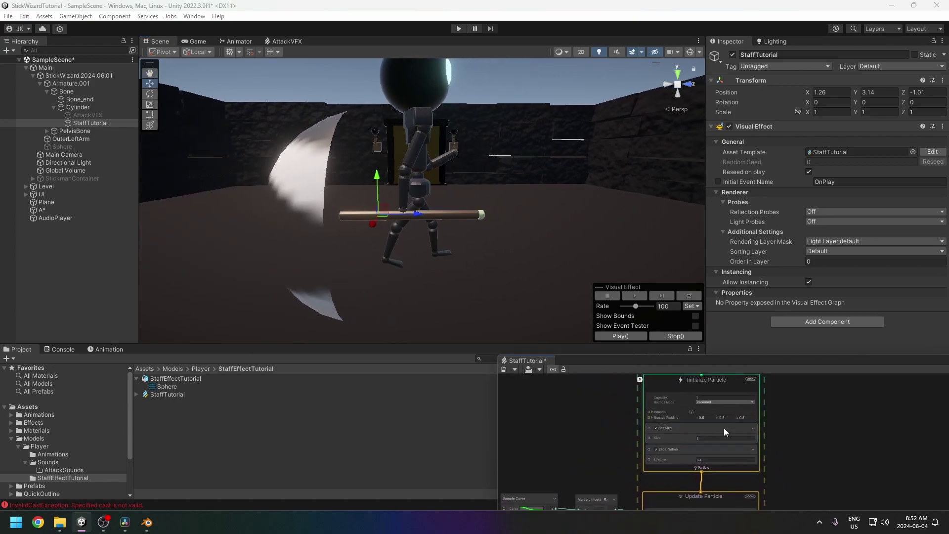
drag(694, 360, 678, 175)
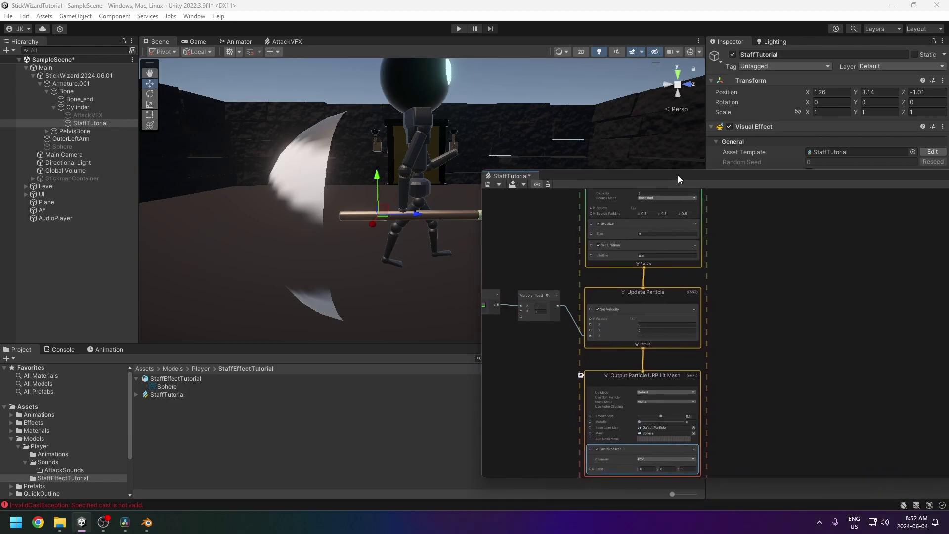
middle_drag(757, 326, 787, 483)
click(671, 331)
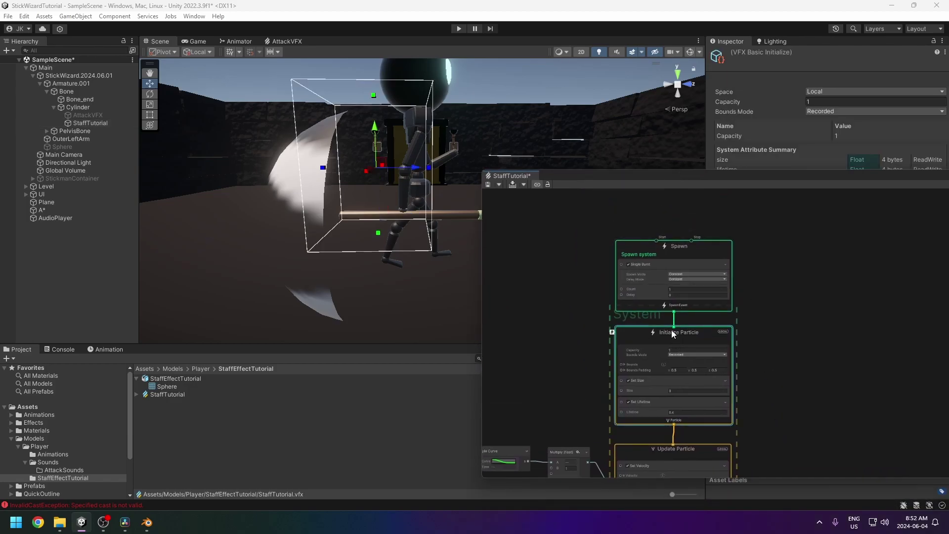
middle_drag(770, 368, 767, 350)
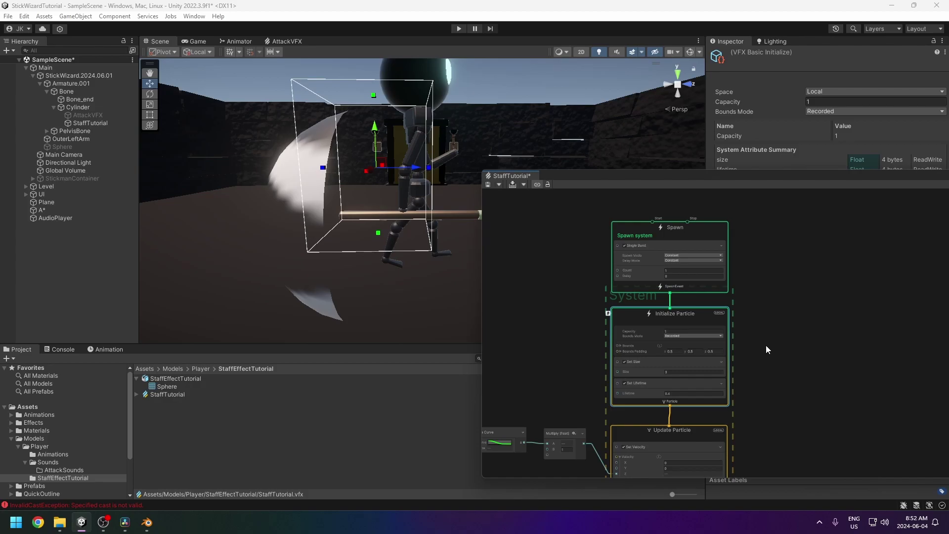
key(space)
text(set angl)
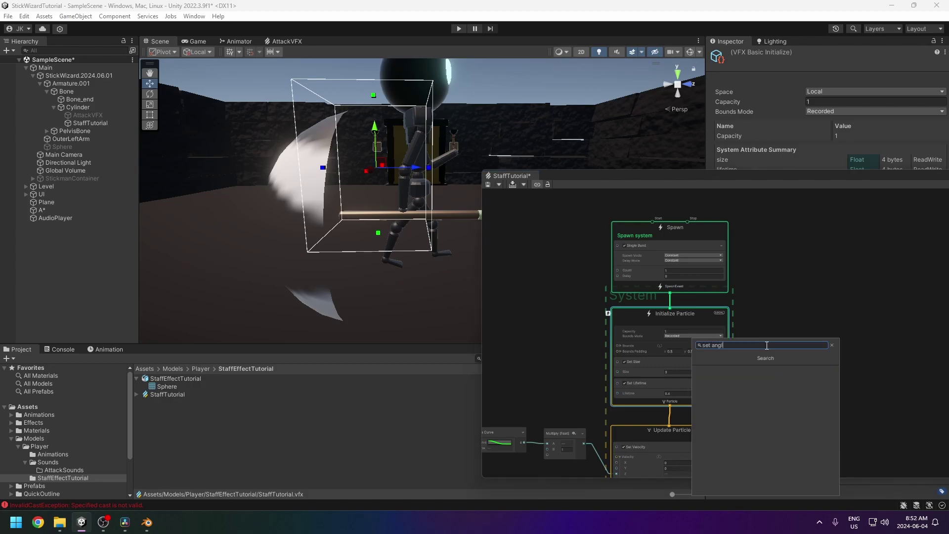
key(Escape)
click(752, 297)
Add a Set Angle.XYZ block to the Initialize Particle context and place it above the Set Size block
click(695, 315)
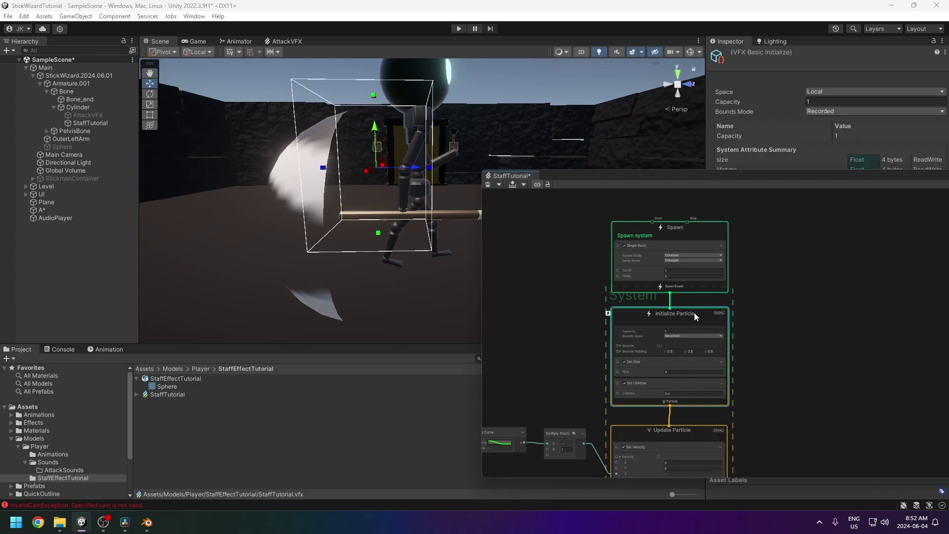
key(space)
text(set angl)
key(Return)
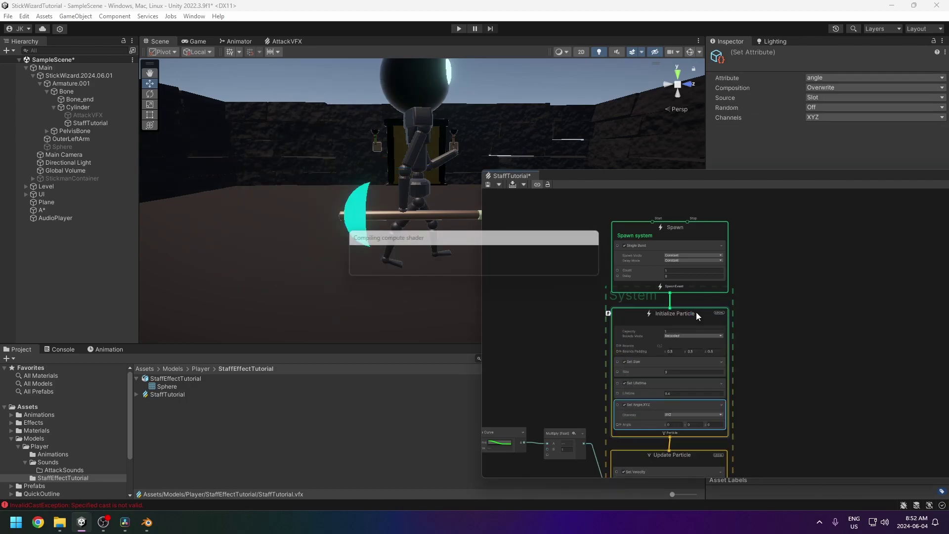
drag(690, 402, 678, 357)
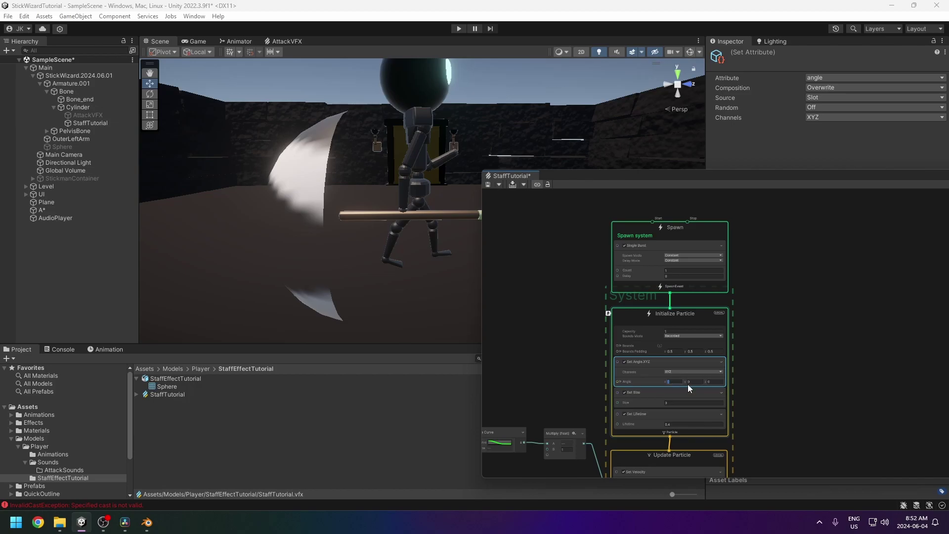
Set the Set Angle block's X value to 180 and save the graph, uncovering the scene view
text(180)
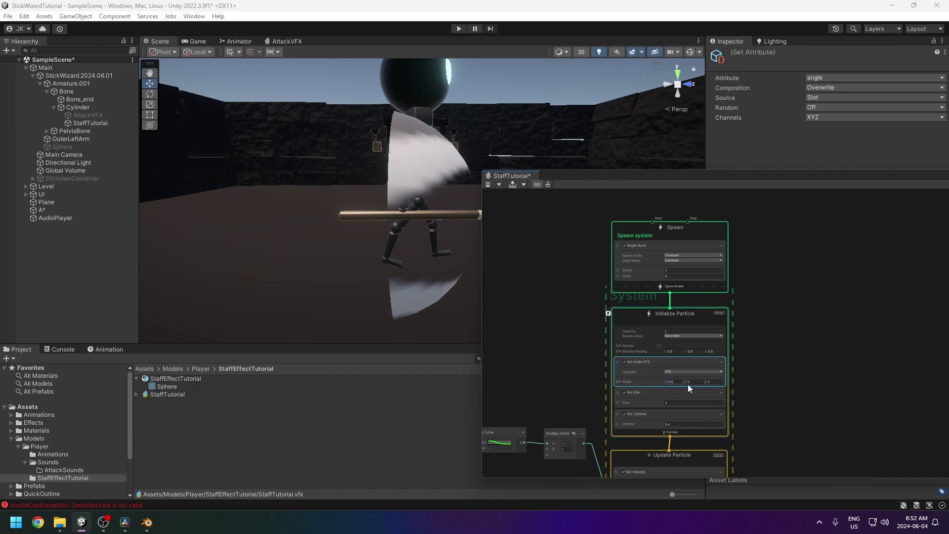
click(761, 394)
scroll(794, 376, up, 5)
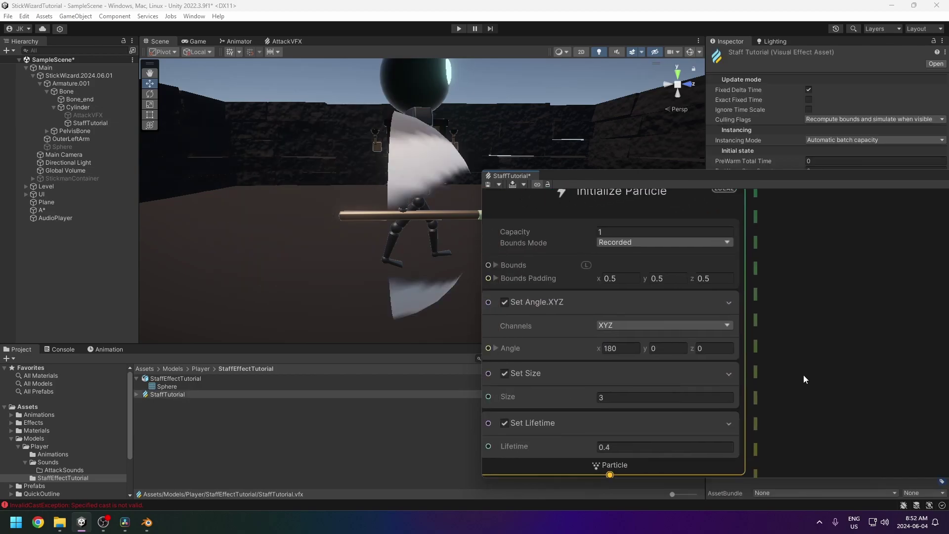
scroll(786, 360, down, 5)
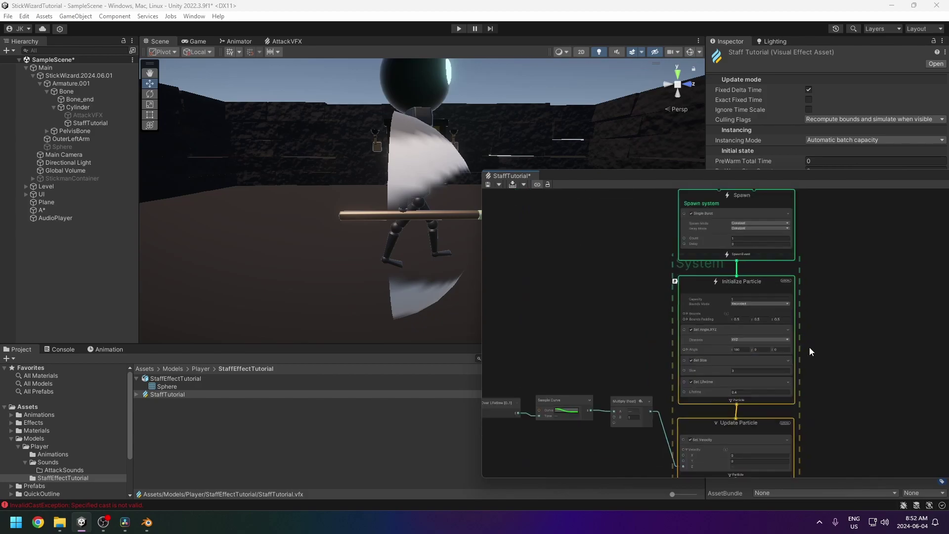
click(488, 184)
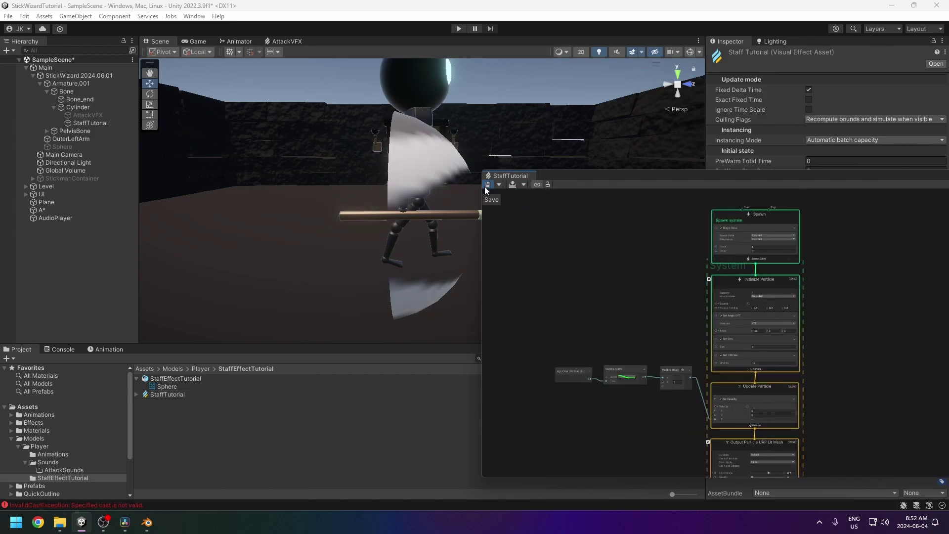
drag(547, 174, 523, 399)
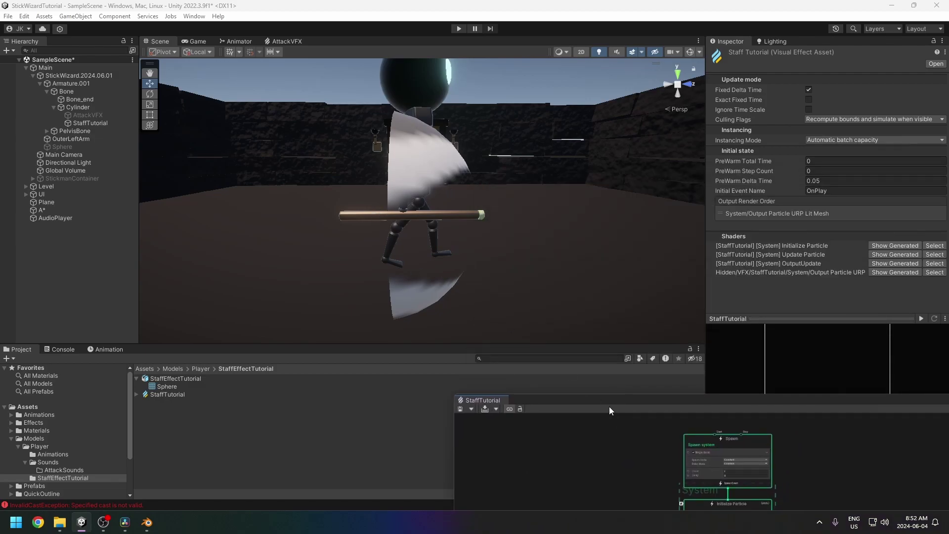
Set the particle size to 1 in Initialize Particle and save the graph, uncovering the scene view again
drag(609, 400, 583, 207)
click(691, 334)
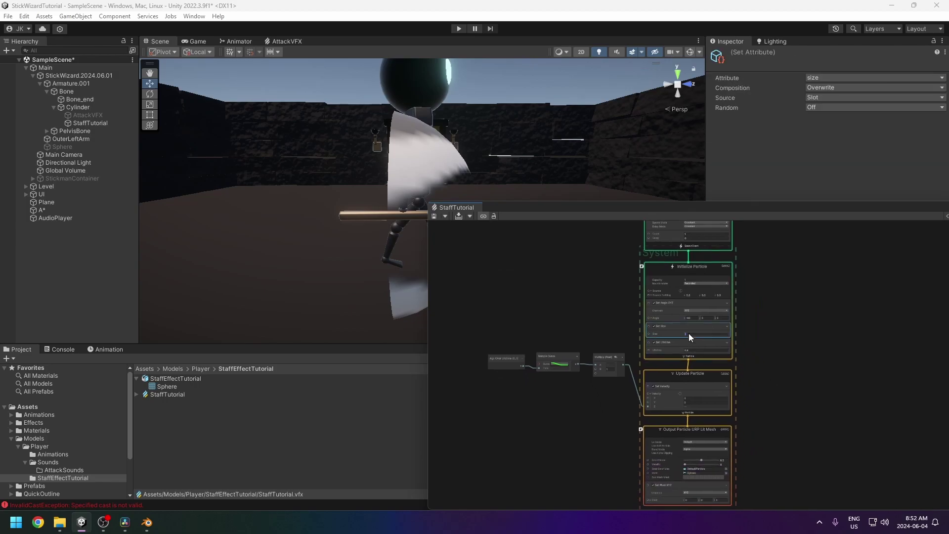
scroll(689, 333, up, 3)
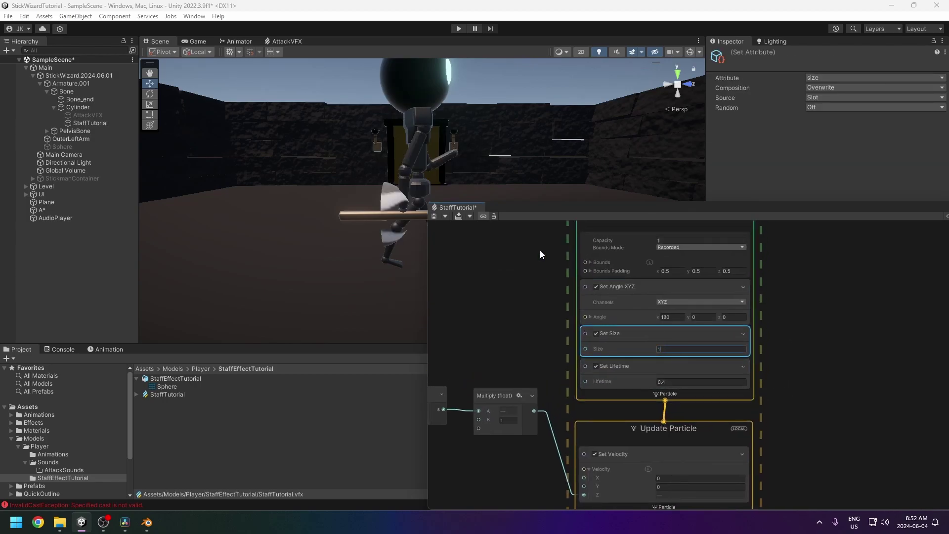
click(434, 217)
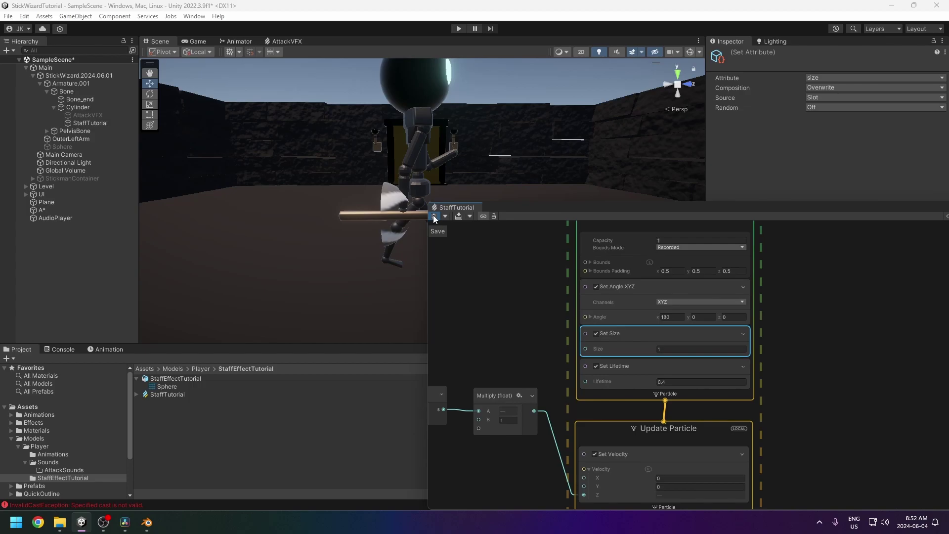
drag(530, 212, 537, 402)
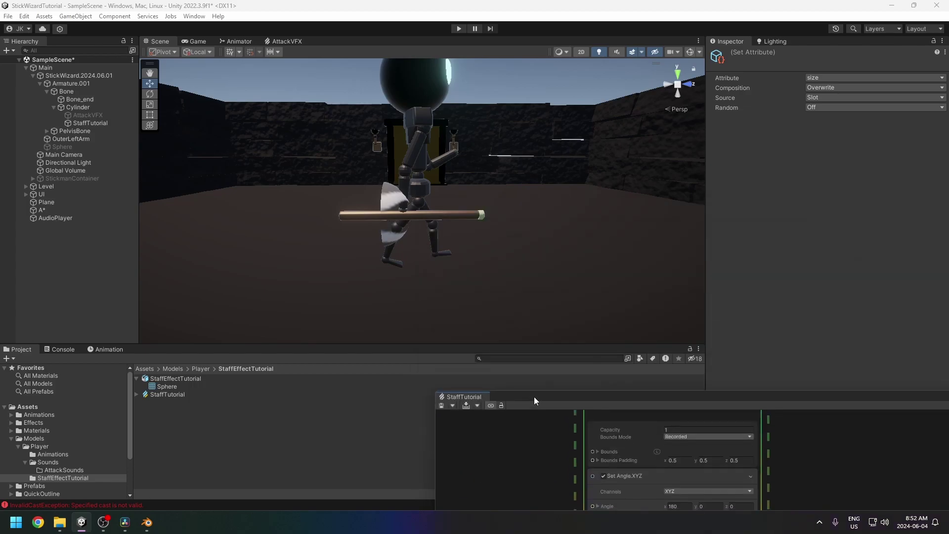
Select the StaffTutorial object under Cylinder and replay its visual effect in the scene view
click(85, 124)
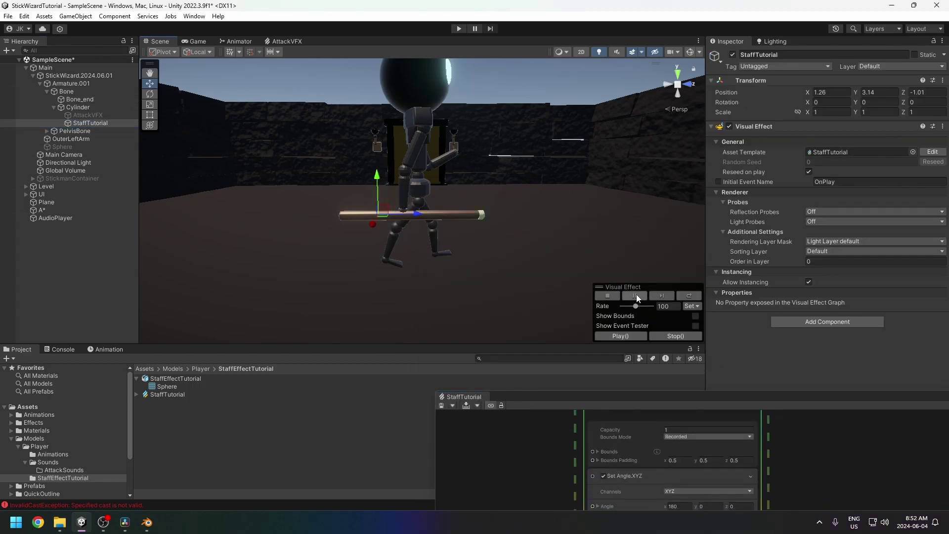
click(620, 340)
click(619, 340)
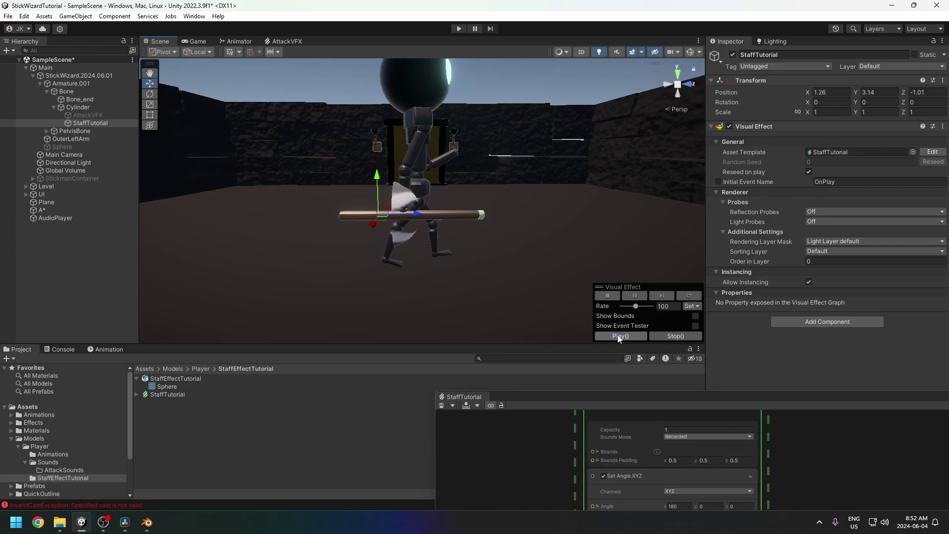
Bring the graph window back up, try 20 as the Multiply node's B value, settle on 10, and save the graph
drag(704, 396, 777, 106)
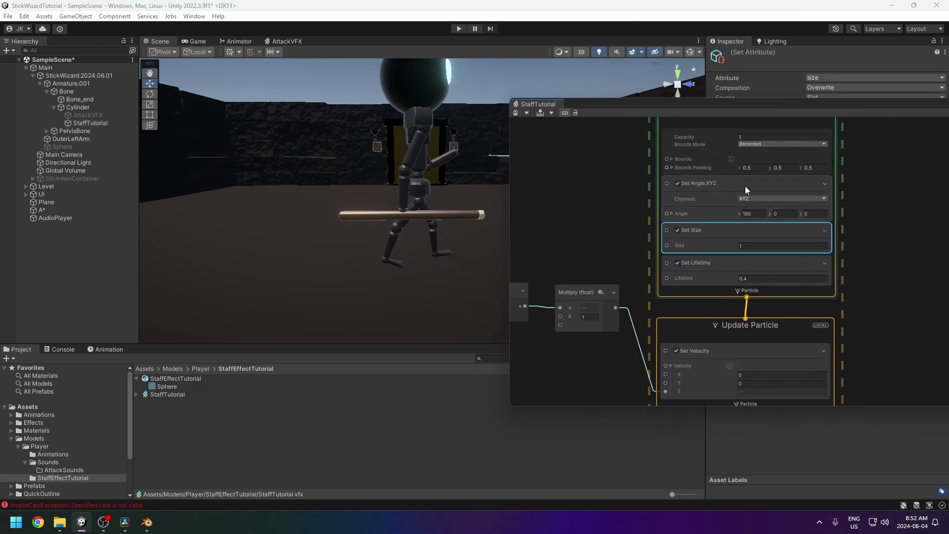
click(668, 295)
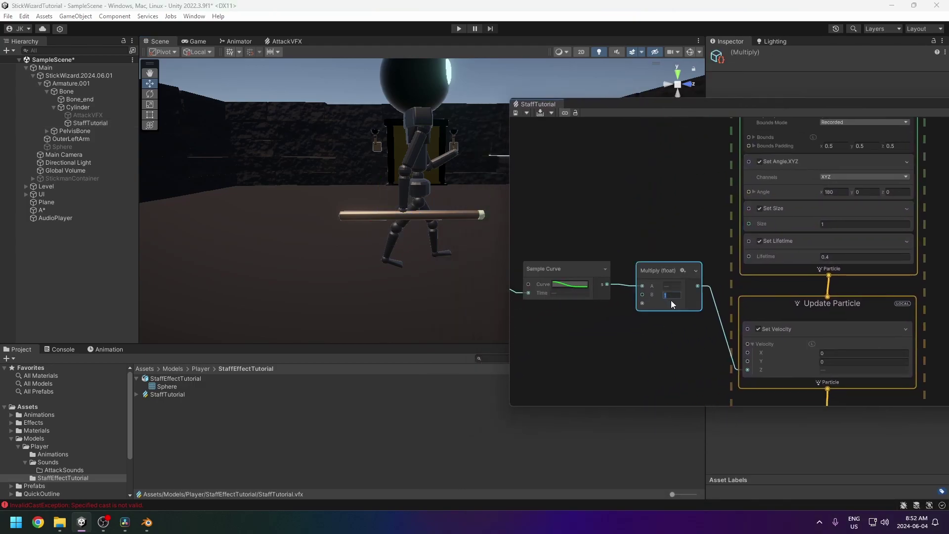
text(20)
click(603, 162)
key(ctrl+s)
click(672, 295)
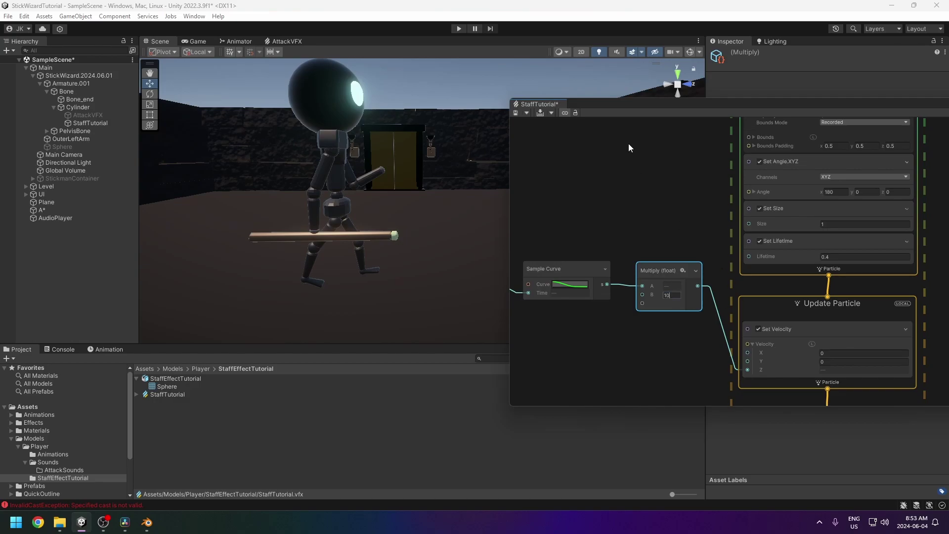
click(517, 112)
Delete the Set Pivot.XYZ block from the Output Particle URP Lit Mesh context and save the graph
middle_drag(675, 367, 536, 147)
click(660, 309)
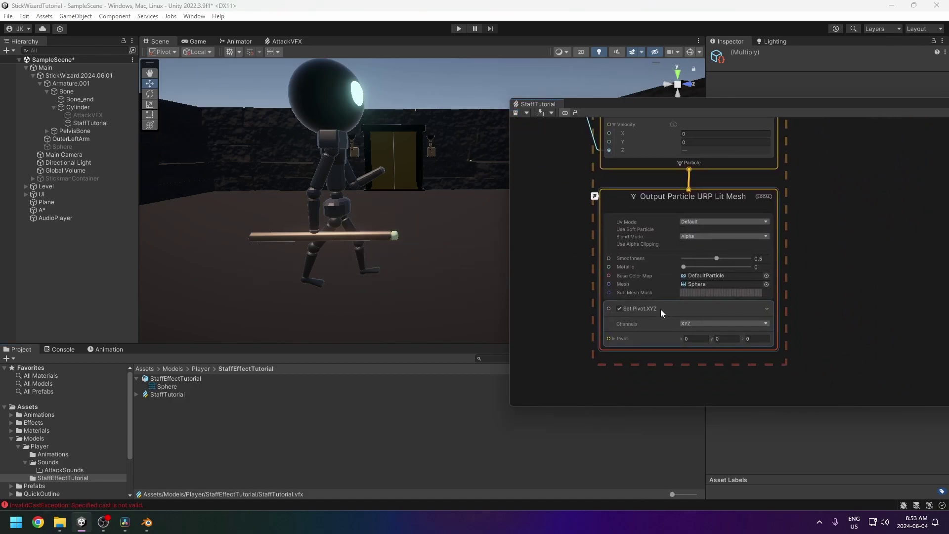
key(Delete)
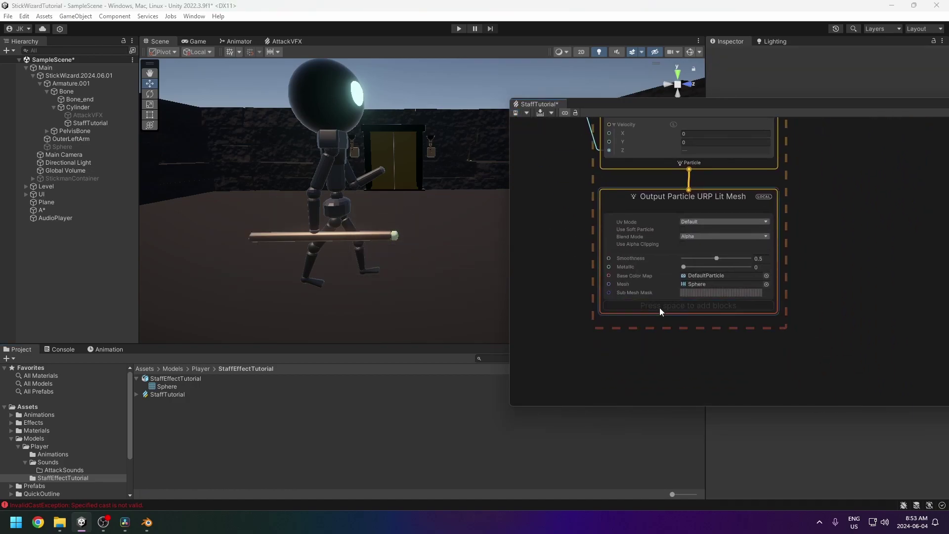
middle_drag(600, 220, 618, 323)
click(517, 113)
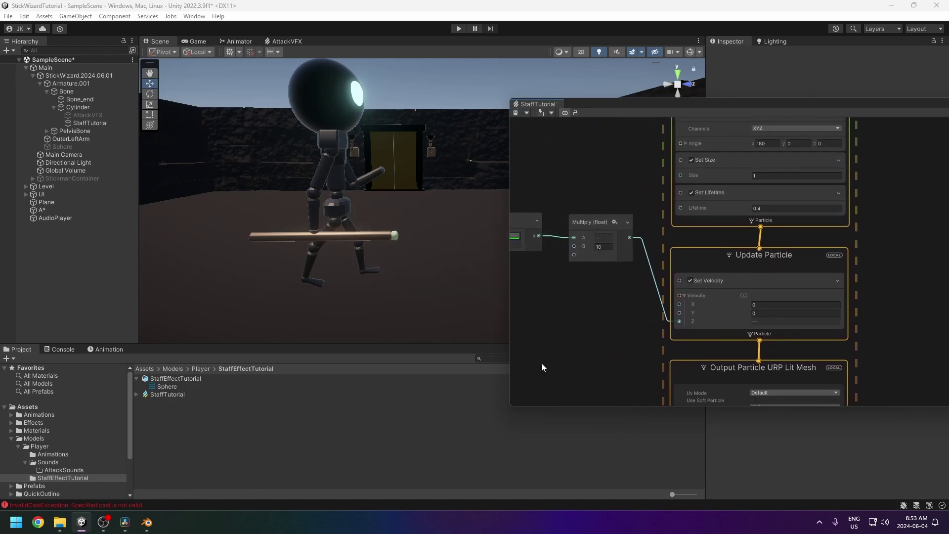
Re-save the graph several times to replay the effect and watch the mesh travel along the staff
middle_drag(617, 326, 662, 343)
scroll(663, 344, up, 1)
click(516, 113)
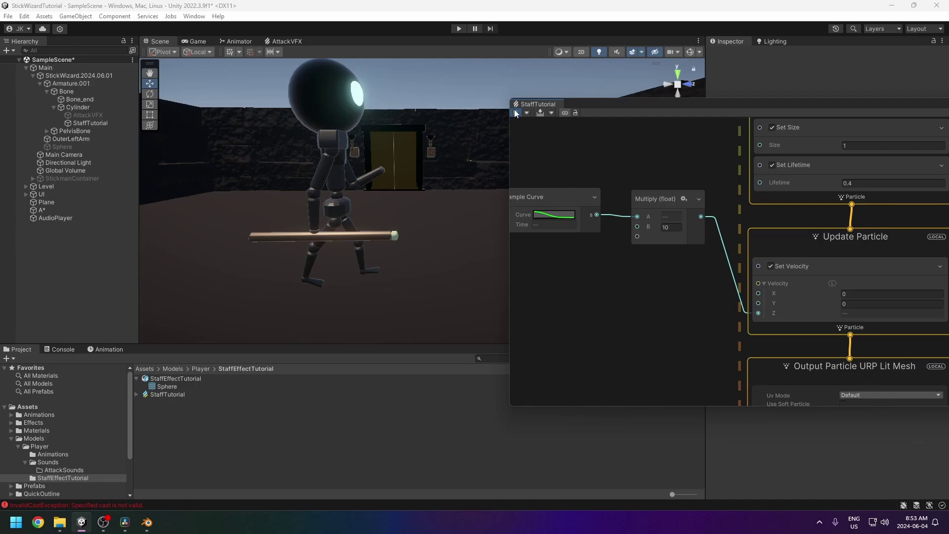
click(517, 113)
click(517, 112)
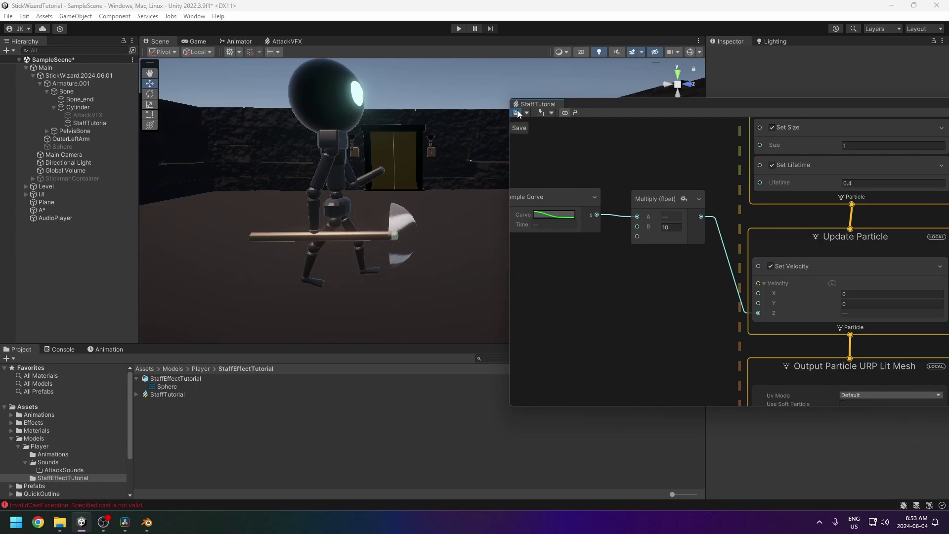
Examine the Sample Curve's falloff and the Set Lifetime value that control the particle's movement
click(559, 213)
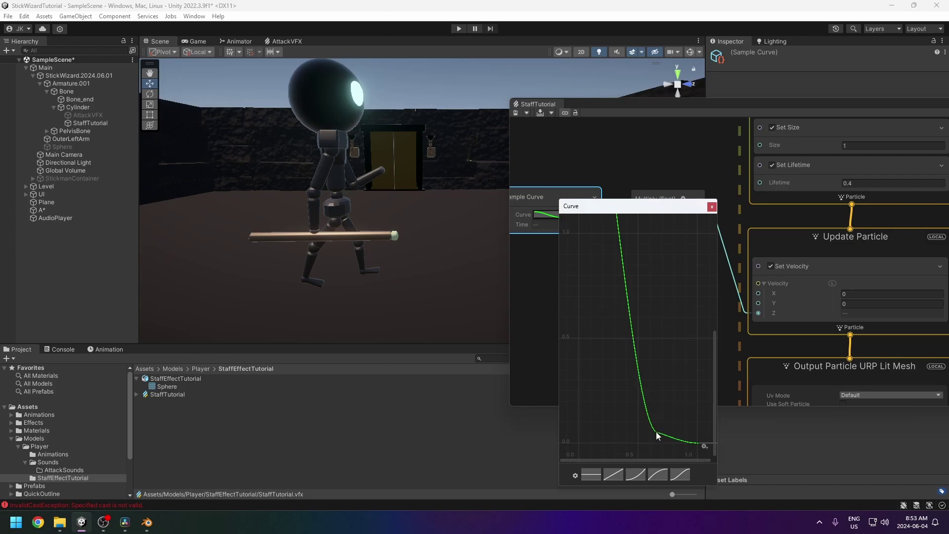
click(712, 206)
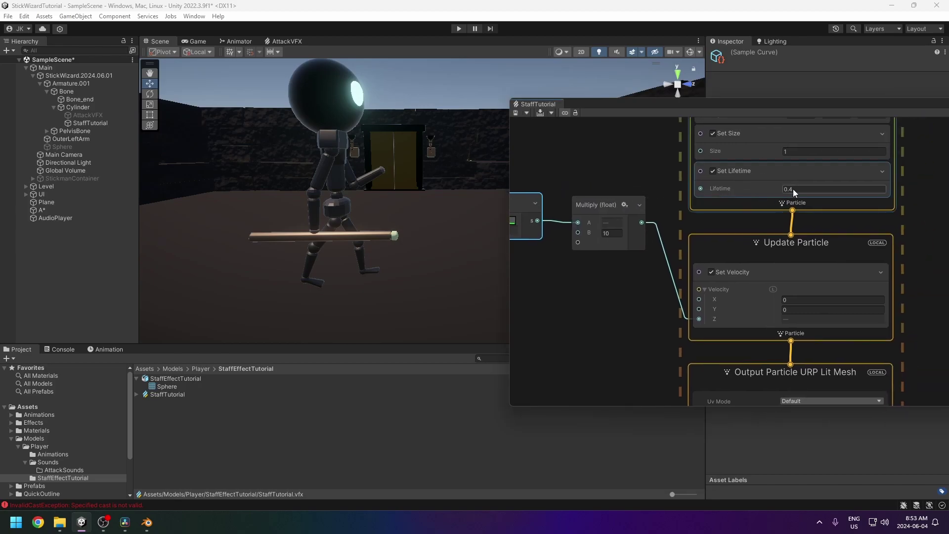
click(791, 189)
click(609, 287)
Set the Multiply node's B value to 12, save the graph, and replay the effect in the Game view
middle_drag(596, 302, 645, 349)
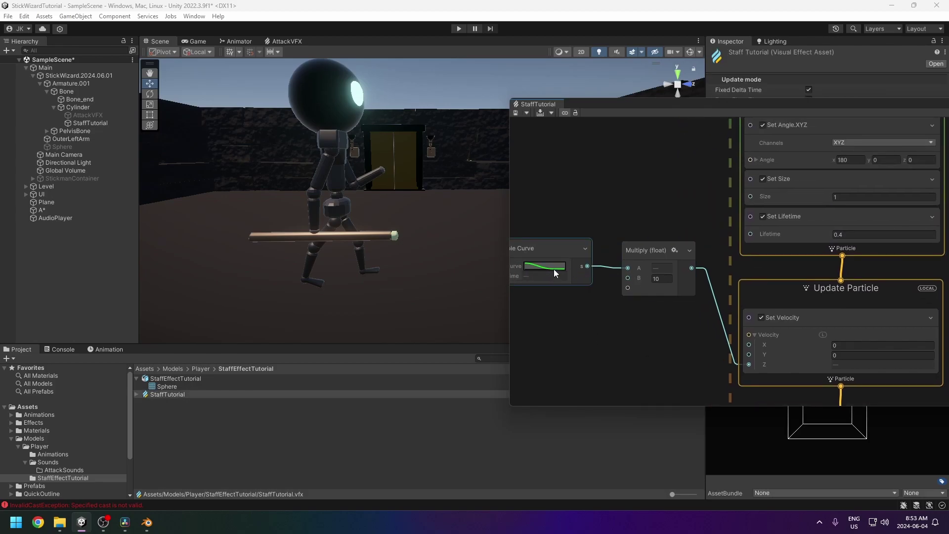
click(661, 278)
text(12)
click(624, 215)
click(516, 113)
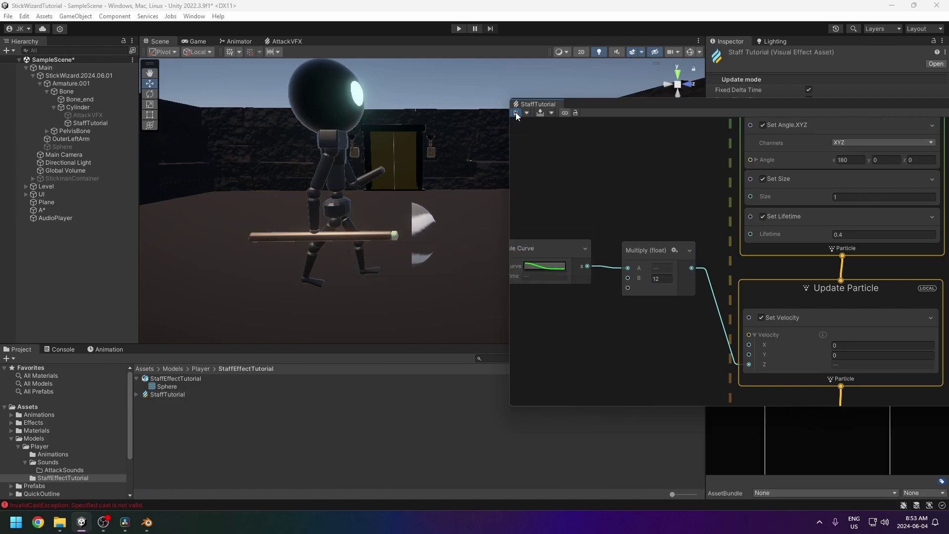
click(193, 41)
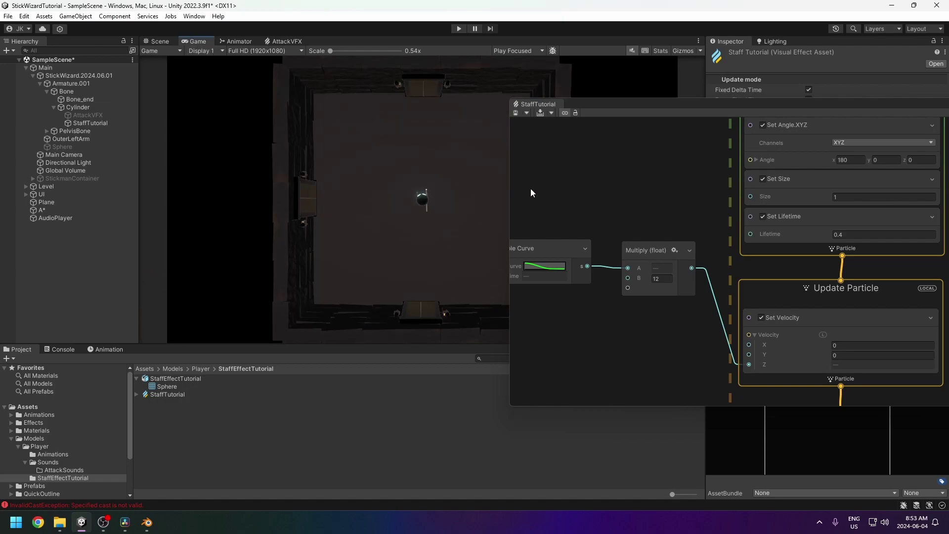
click(517, 114)
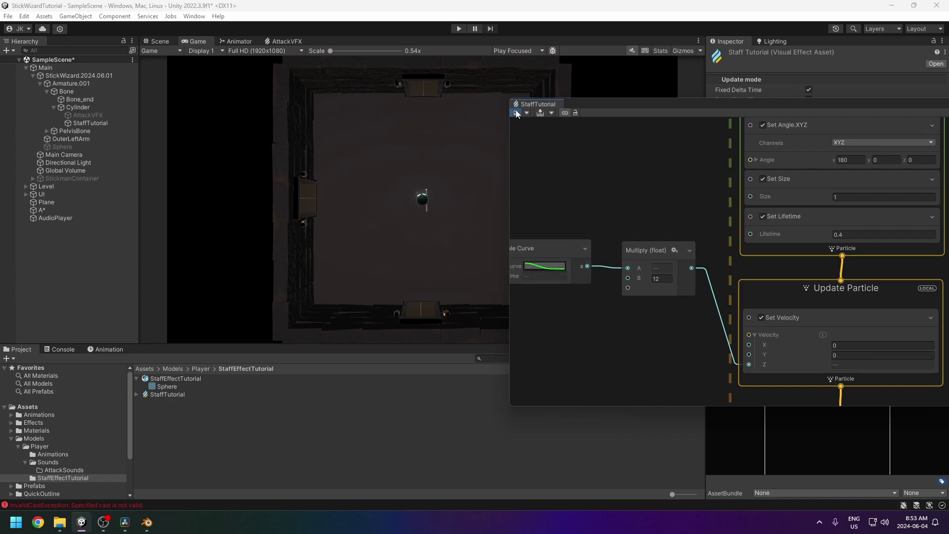
Add a Set Size over Life block to the Output Particle URP Lit Mesh context
middle_drag(690, 393, 877, 334)
click(746, 215)
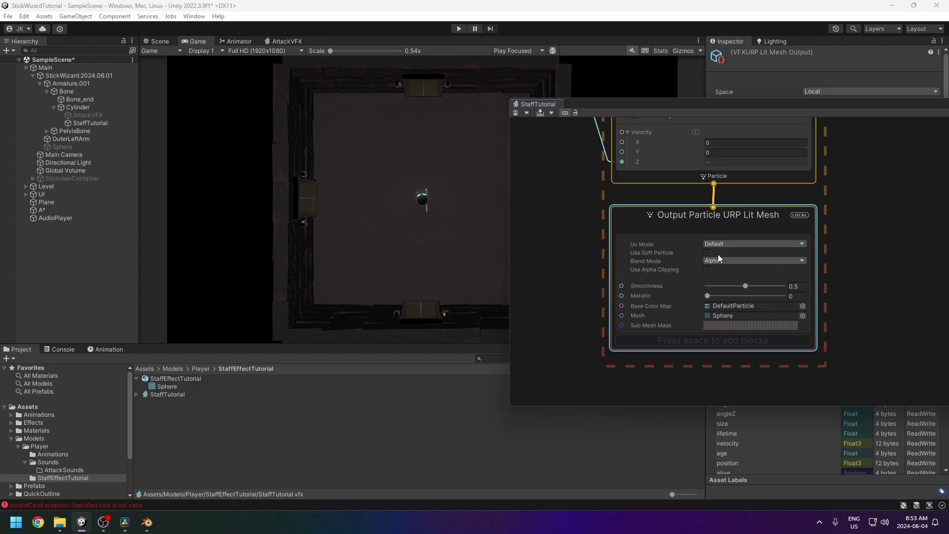
key(space)
text(set si)
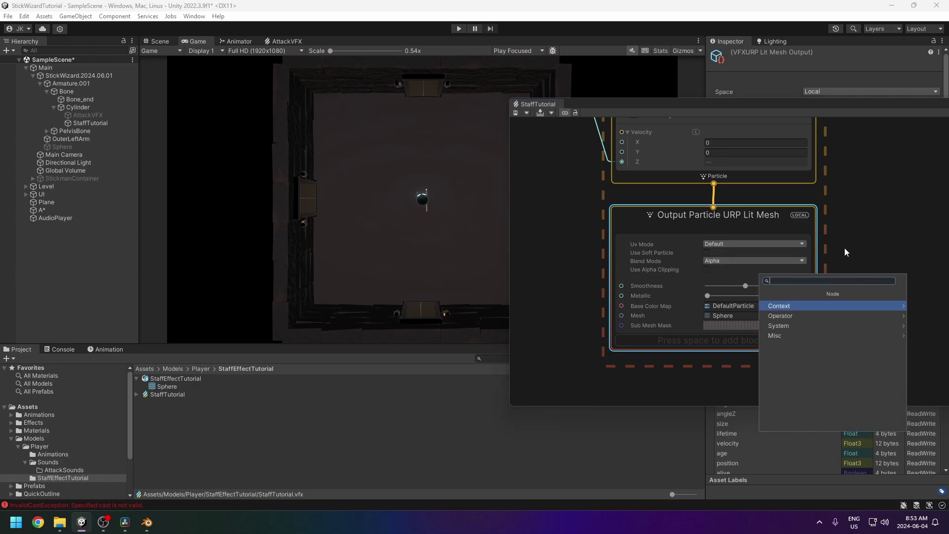
click(754, 235)
key(space)
text(set size over life)
key(Return)
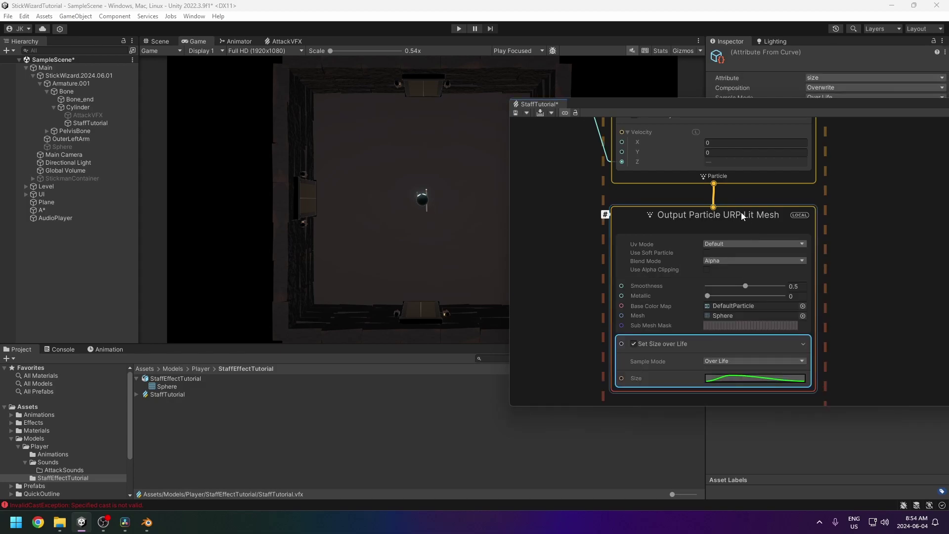
Uncover the block's settings and set the composition of the Set Size over Life block to Multiply
drag(815, 109, 811, 141)
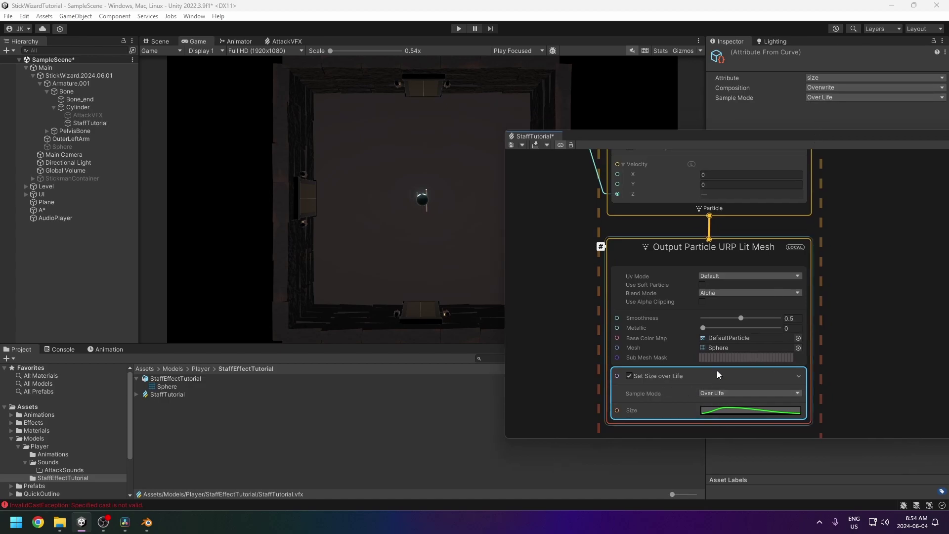
click(821, 88)
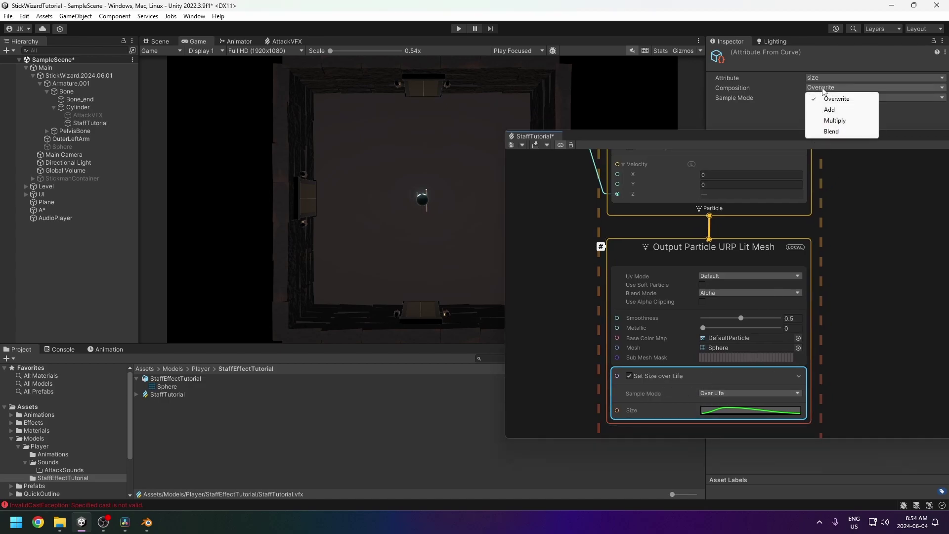
click(834, 121)
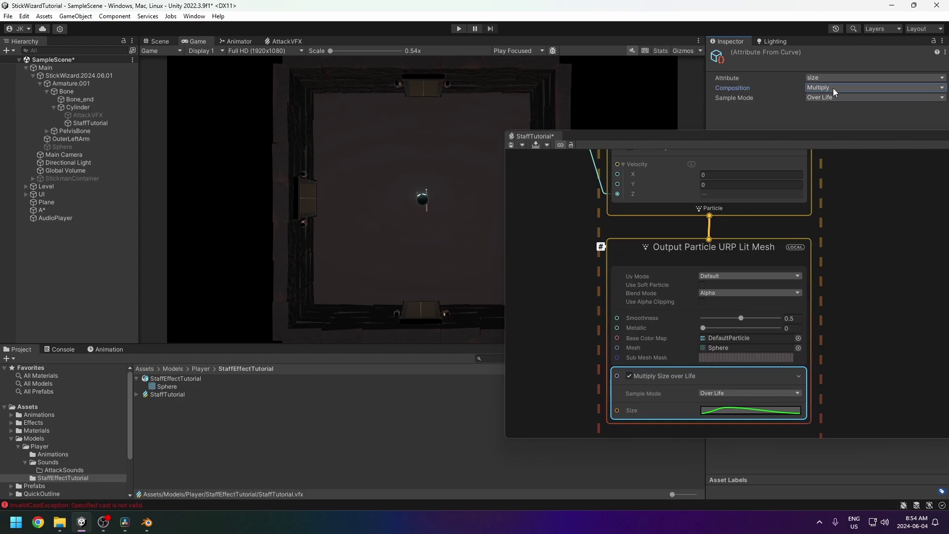
Apply the rising linear preset to the size curve and add a middle key raised to about 1.0
click(722, 411)
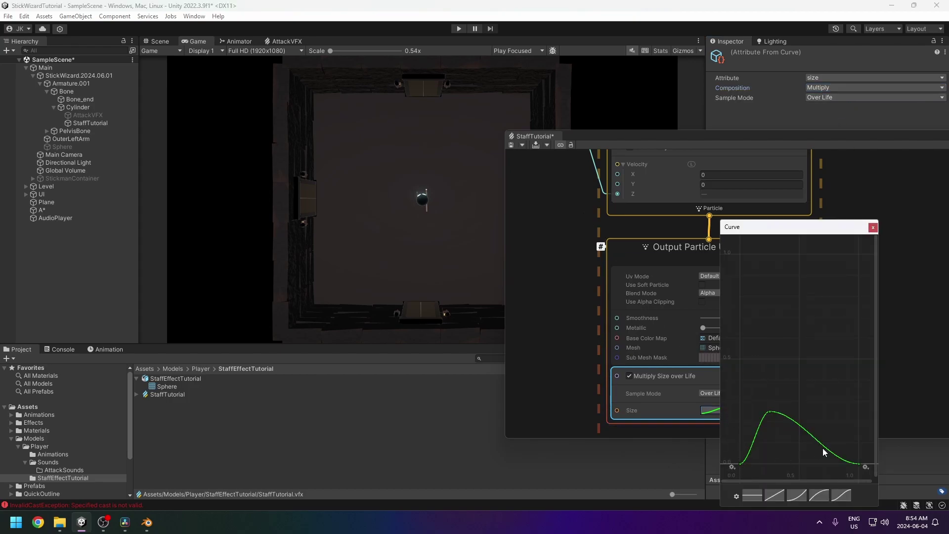
drag(772, 413, 743, 462)
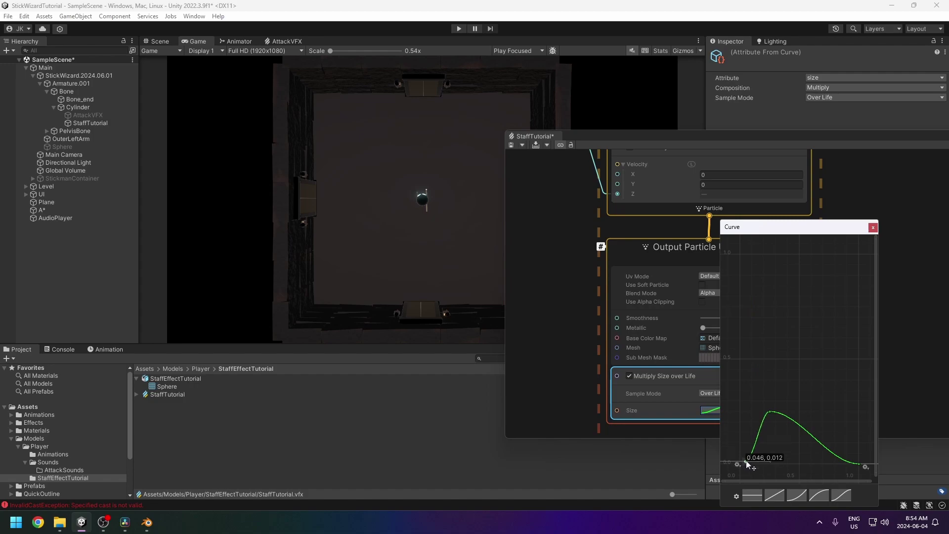
click(775, 495)
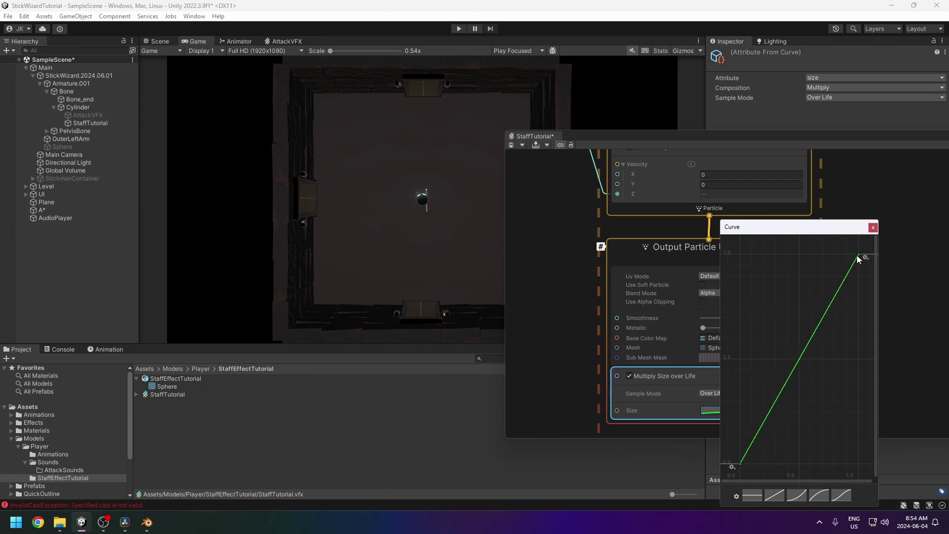
right_click(803, 353)
click(815, 359)
drag(805, 352, 801, 285)
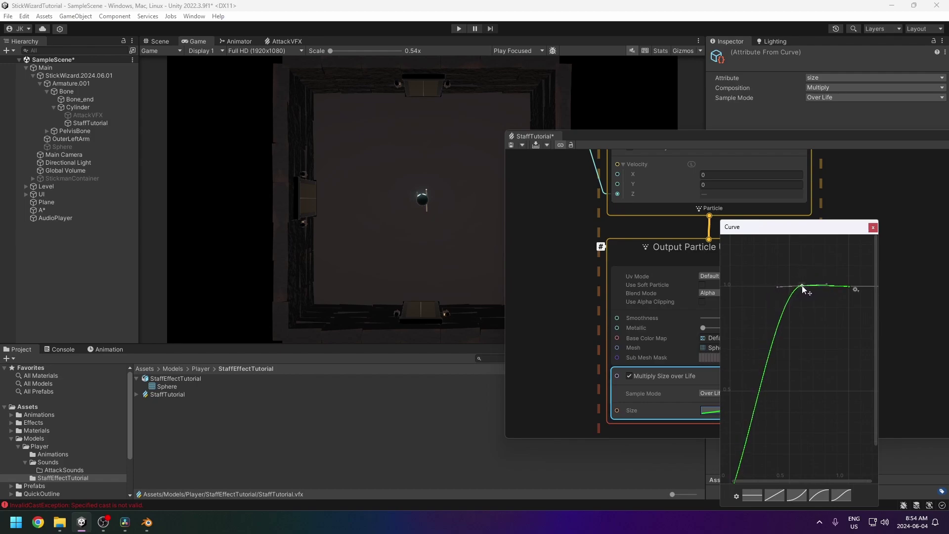
Check where the low key sits on the velocity Sample Curve to match the size curve's timing
click(684, 275)
middle_drag(569, 233, 708, 361)
click(617, 290)
drag(717, 453, 719, 455)
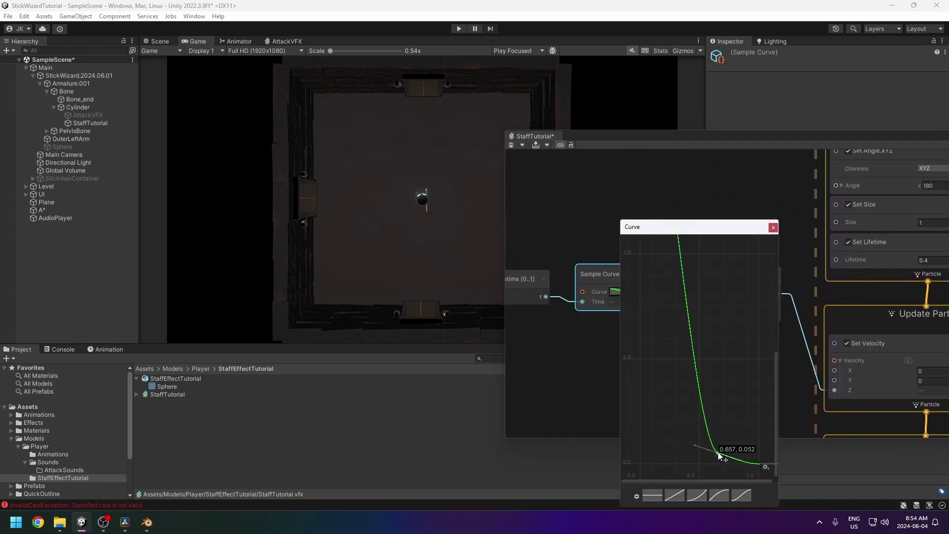
click(773, 228)
Shift the middle key of the Multiply Size over Life curve slightly later, keeping it near 1.0, and save the graph
middle_drag(783, 357, 601, 235)
click(774, 372)
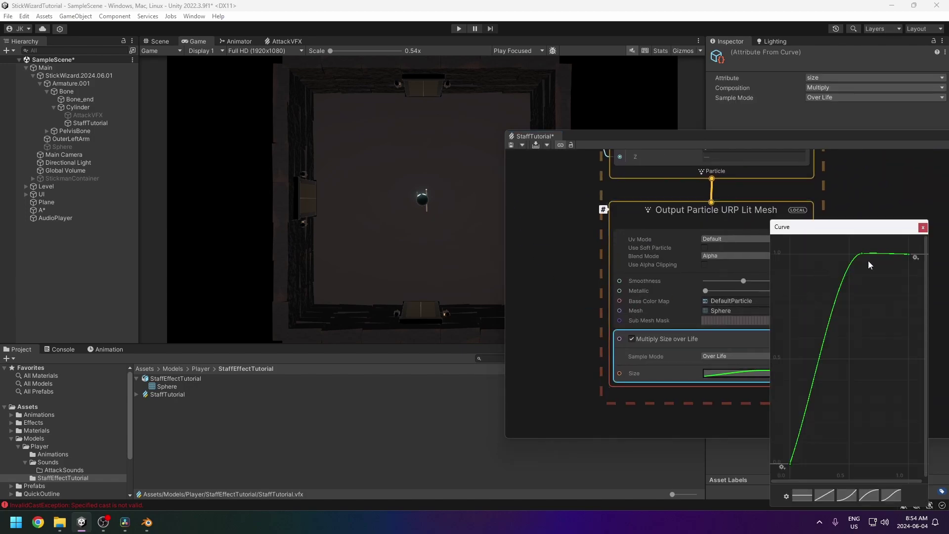
drag(860, 254, 868, 253)
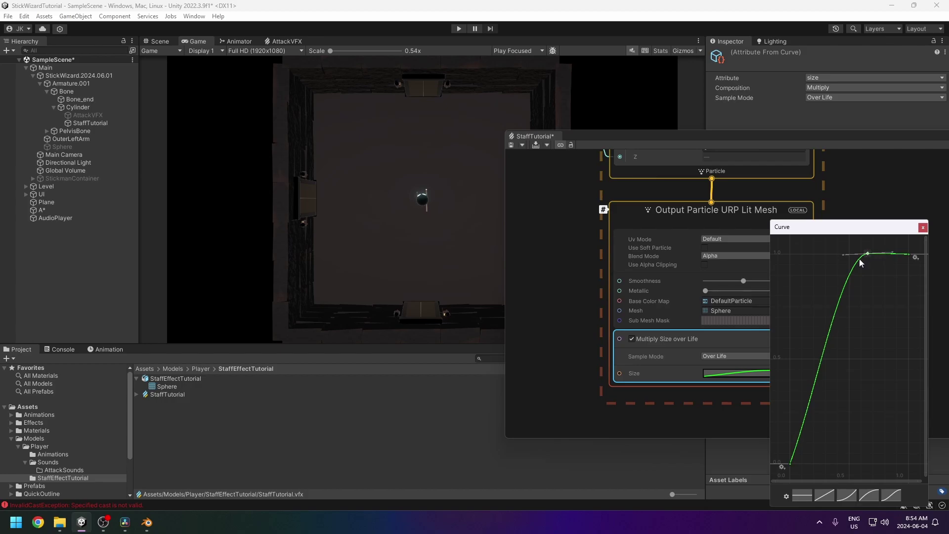
click(511, 145)
click(511, 146)
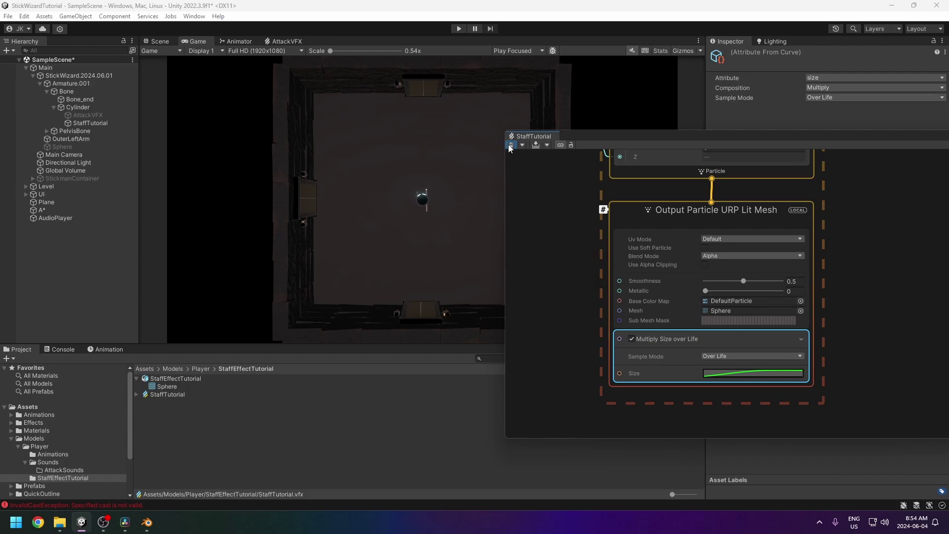
Add a Multiply Color over Life block to the Output Particle URP Lit Mesh context and place it above Multiply Size over Life
middle_drag(626, 349, 569, 325)
click(713, 350)
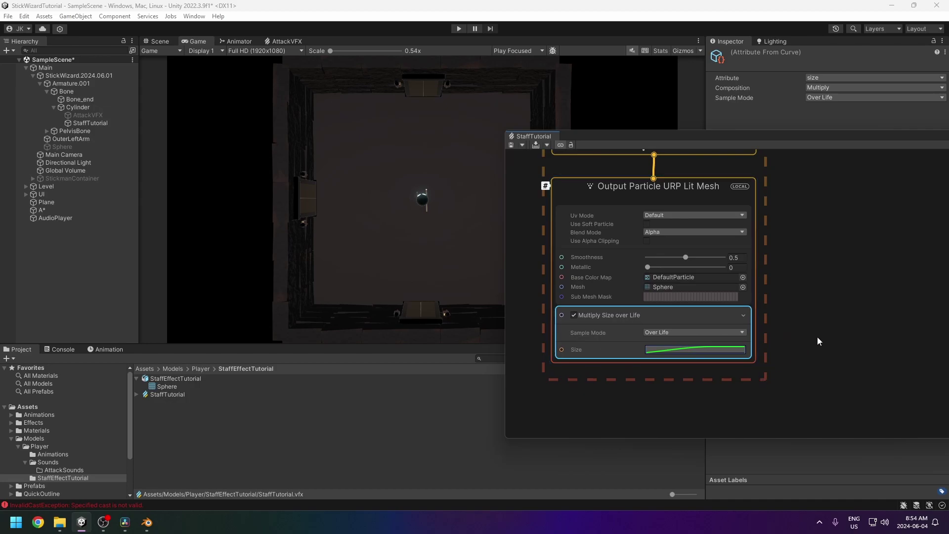
middle_drag(814, 341, 831, 388)
click(669, 236)
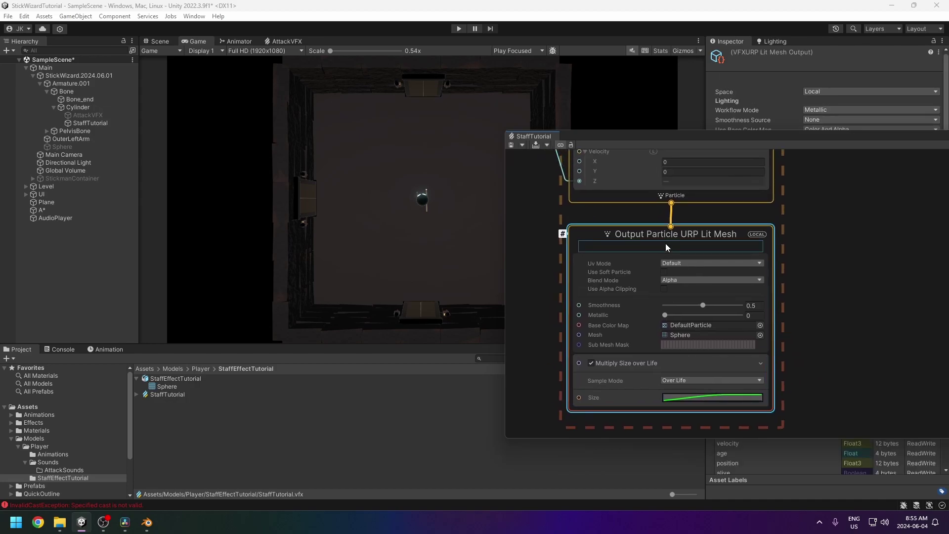
key(space)
text(multiply color)
key(Return)
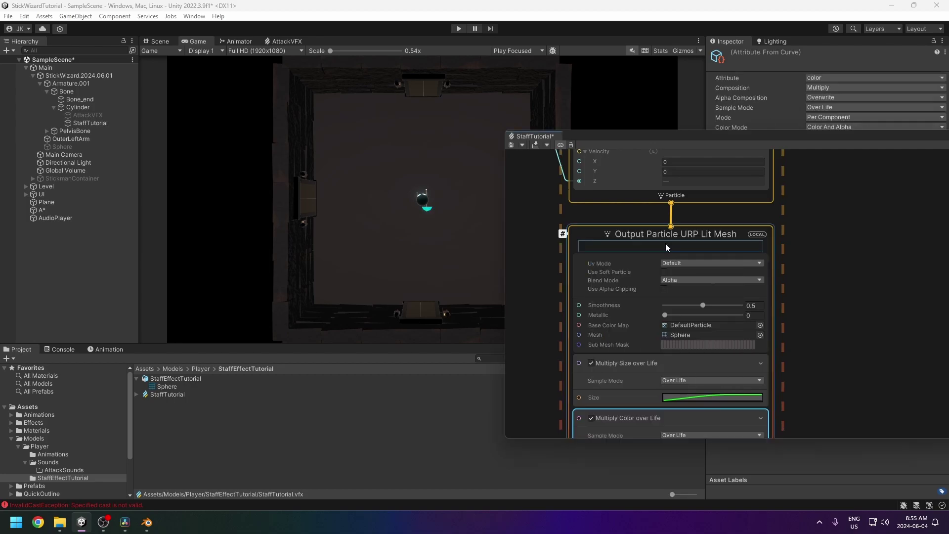
middle_drag(824, 399, 809, 353)
key(space)
drag(672, 321, 668, 326)
Set the Multiply Color over Life gradient's alpha to 255 at the start and 0 at the end, removing the two intermediate alpha keys
click(669, 361)
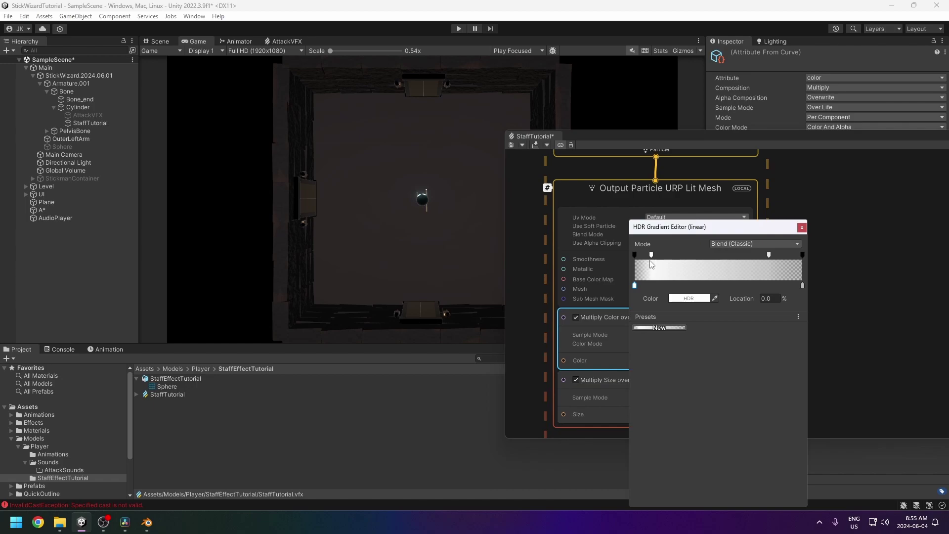
click(635, 255)
drag(671, 302, 702, 301)
click(651, 255)
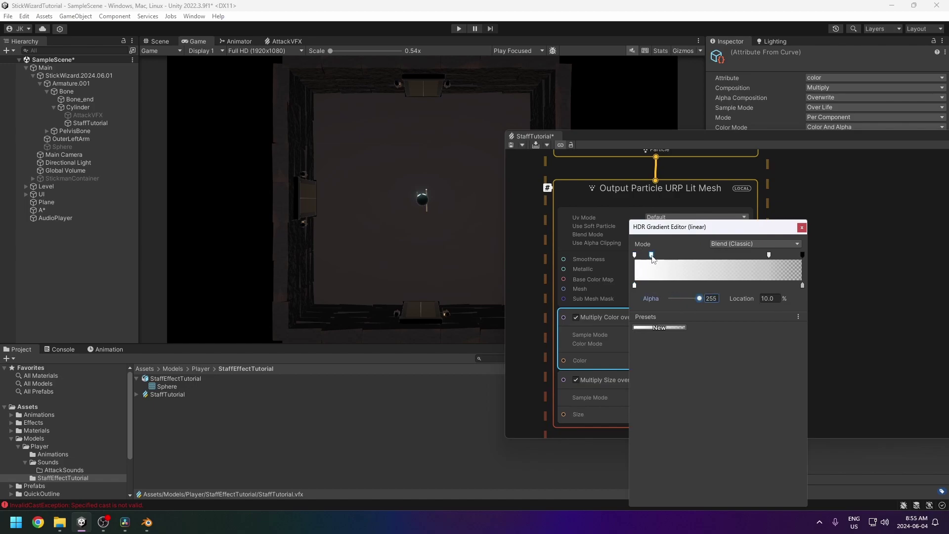
click(802, 255)
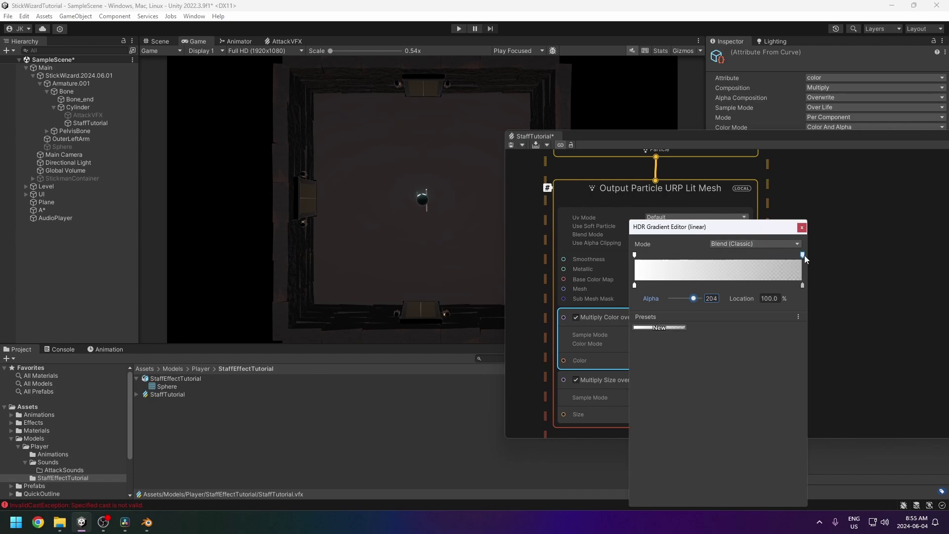
drag(694, 299, 650, 301)
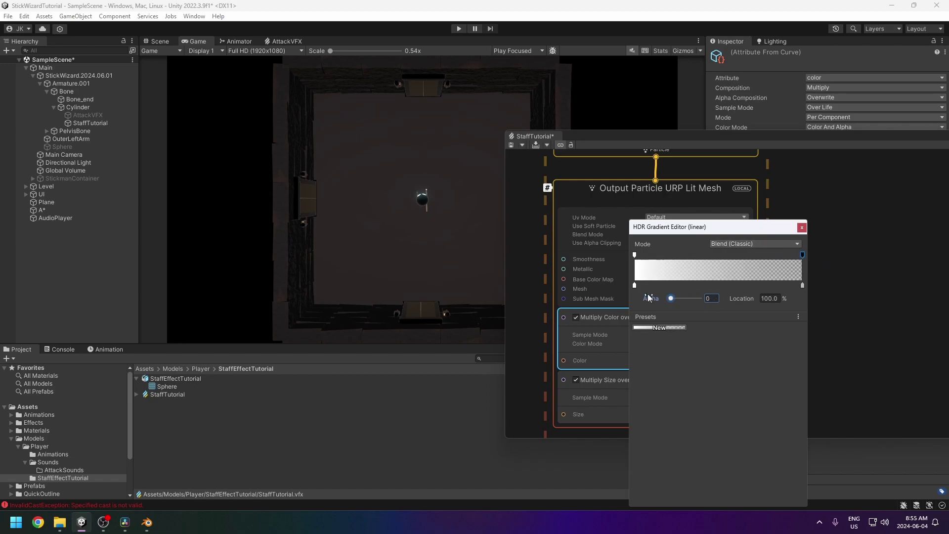
Check the gradient's start and end color keys, close the gradient and save the graph
click(634, 285)
click(673, 298)
mouse_move(739, 447)
mouse_down()
mouse_move(748, 451)
mouse_move(755, 437)
mouse_up()
click(789, 244)
click(802, 228)
click(719, 360)
click(802, 285)
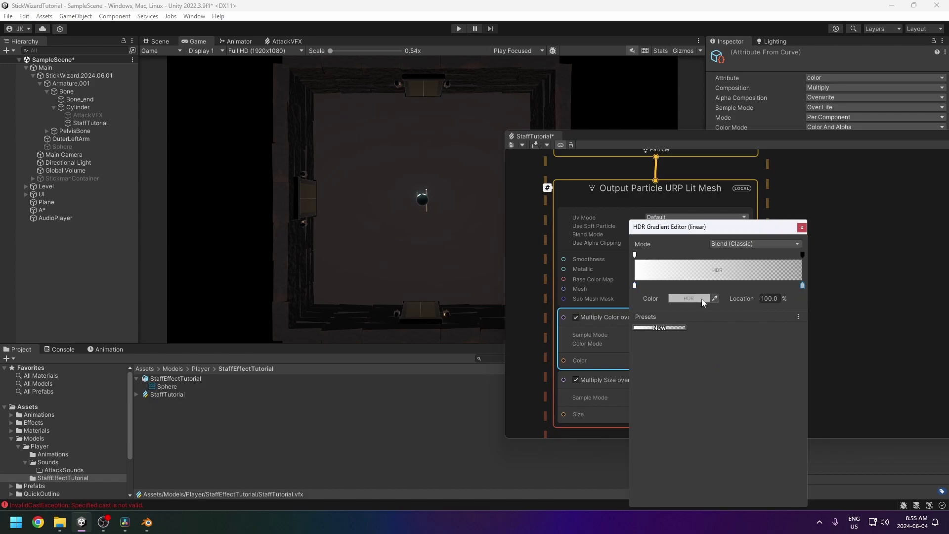
click(802, 228)
click(511, 144)
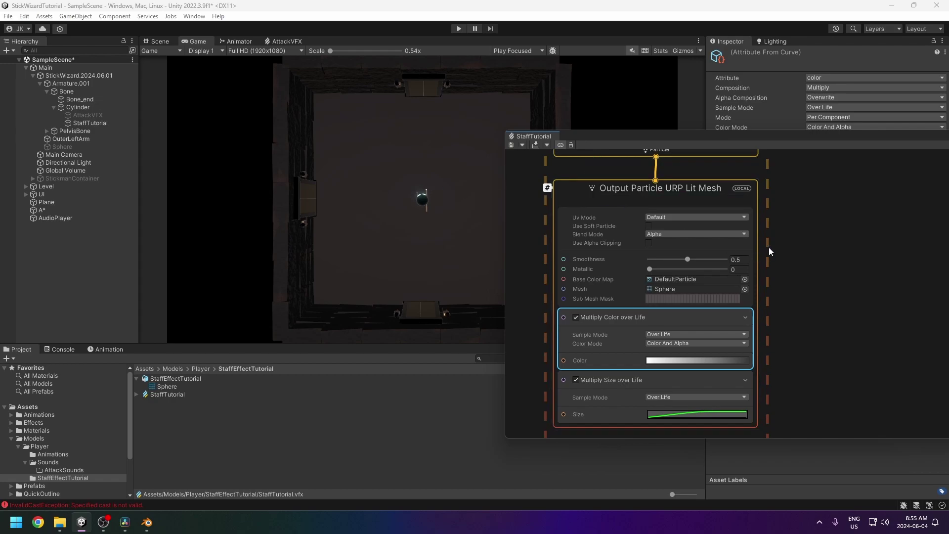
Set the Output Particle URP Lit Mesh context's Color Mode to Everything and save the graph
drag(754, 141, 749, 257)
click(626, 162)
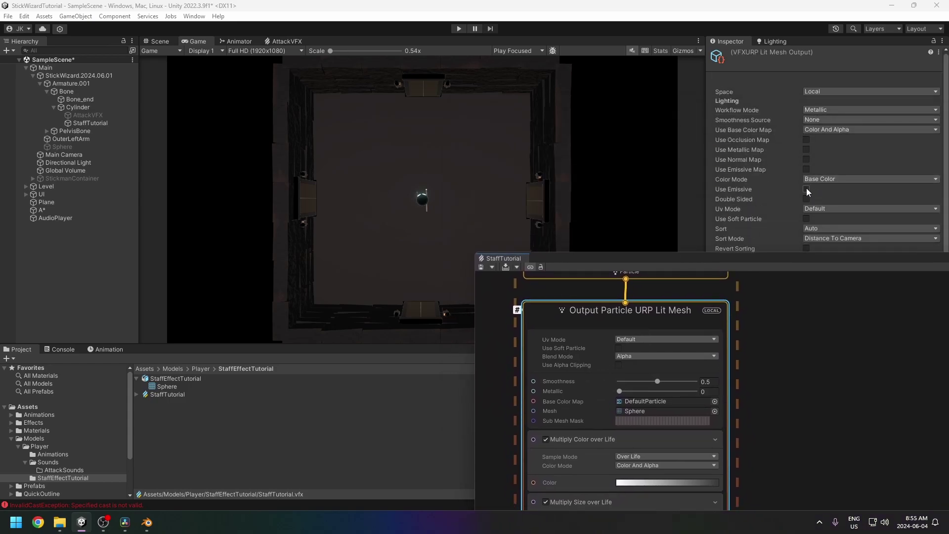
click(830, 180)
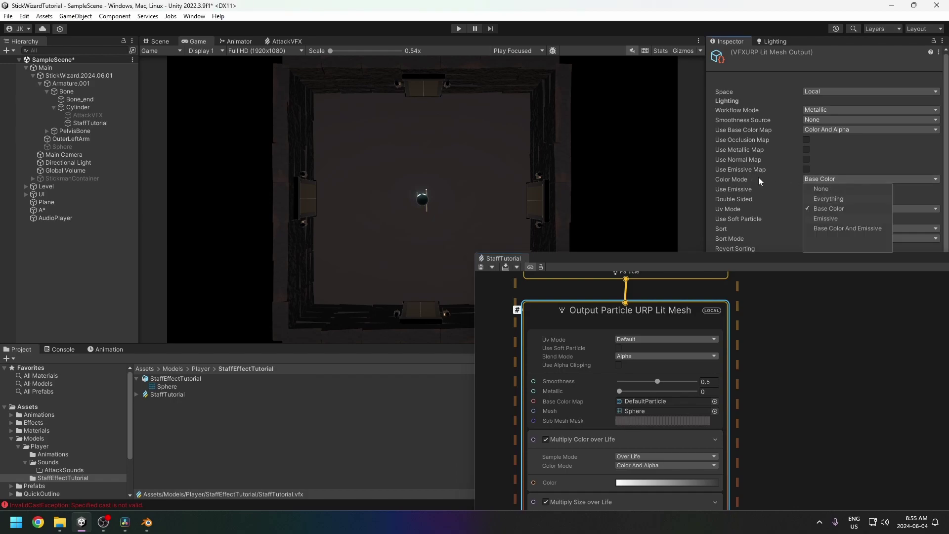
click(822, 198)
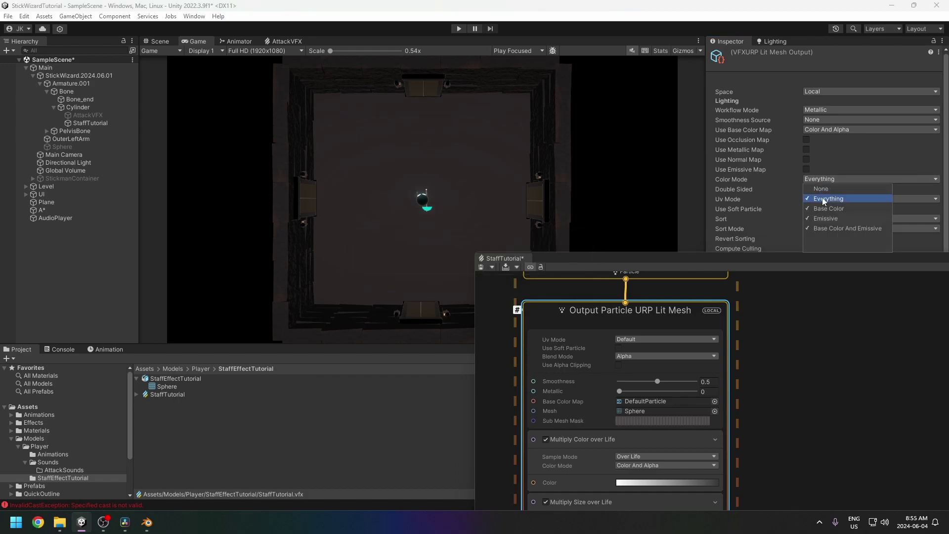
click(782, 261)
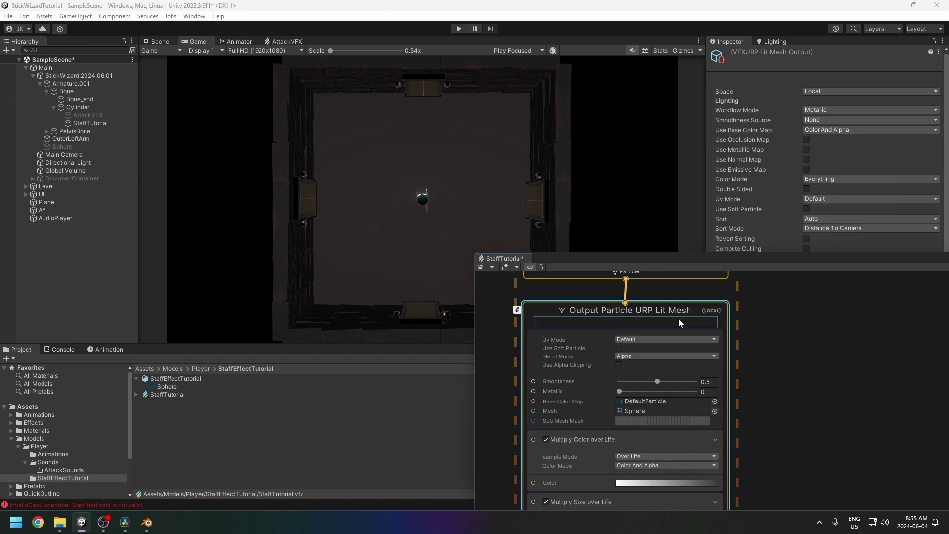
drag(657, 265, 686, 172)
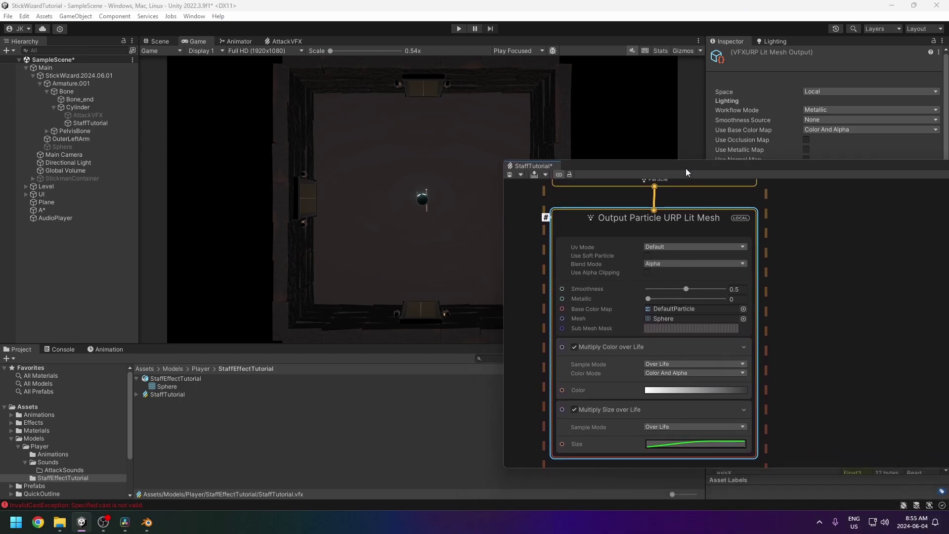
click(509, 175)
Try the Additive Blend Mode on the output context, save the graph, and undo the change
click(701, 390)
key(Escape)
click(695, 264)
click(672, 272)
click(509, 173)
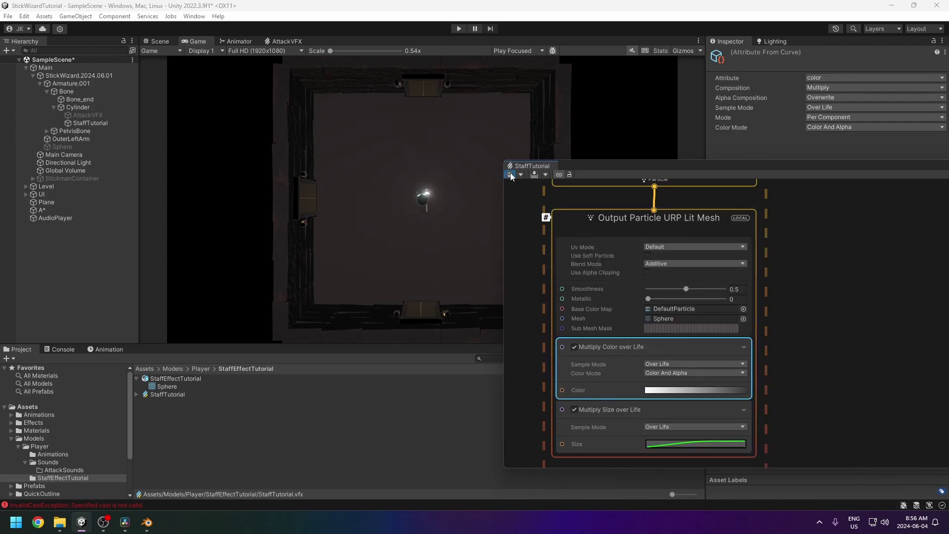
key(ctrl+z)
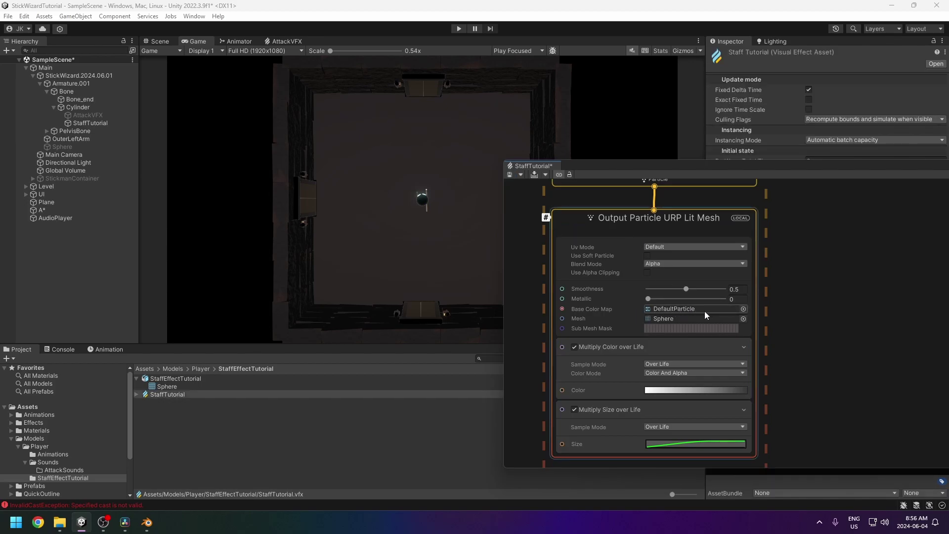
Assign the built-in Default-ParticleSystem texture as the output context's Base Color Map and save the graph
click(744, 309)
click(743, 308)
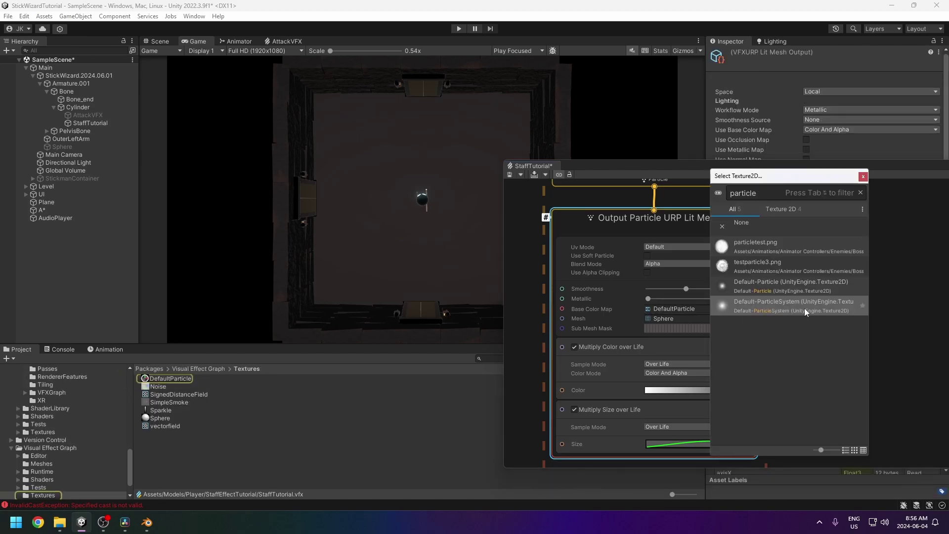
click(779, 306)
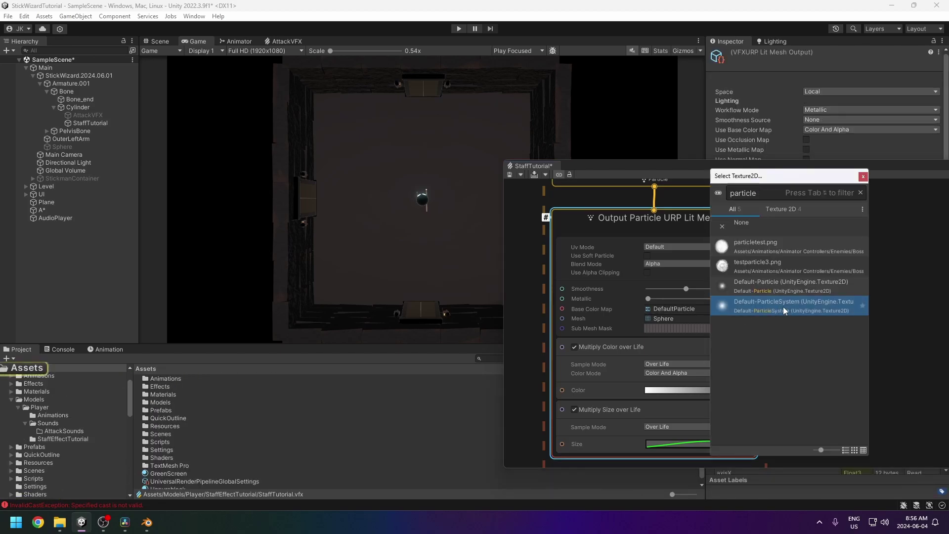
double_click(783, 306)
click(509, 174)
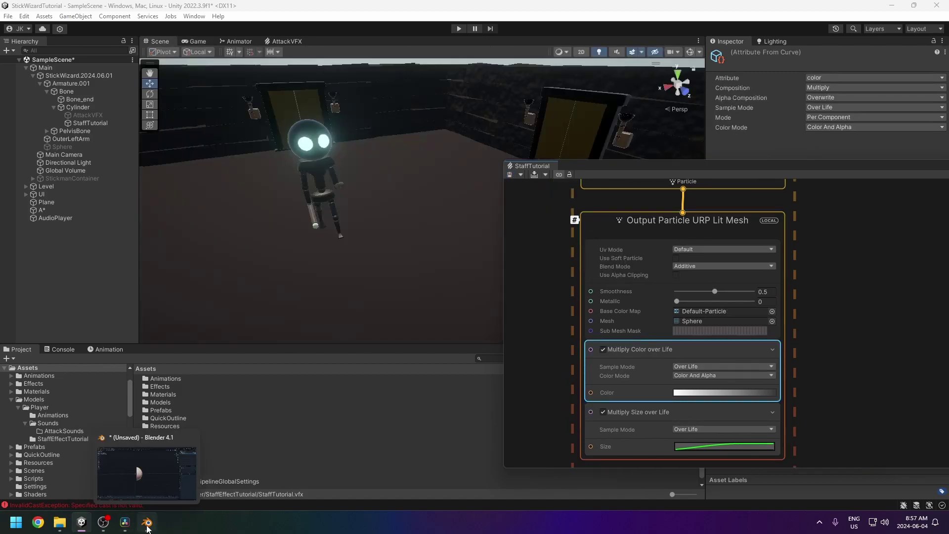
Examine the sphere from the front in Blender and return to Unity to look at the staff in the scene
click(146, 523)
middle_drag(451, 266, 388, 240)
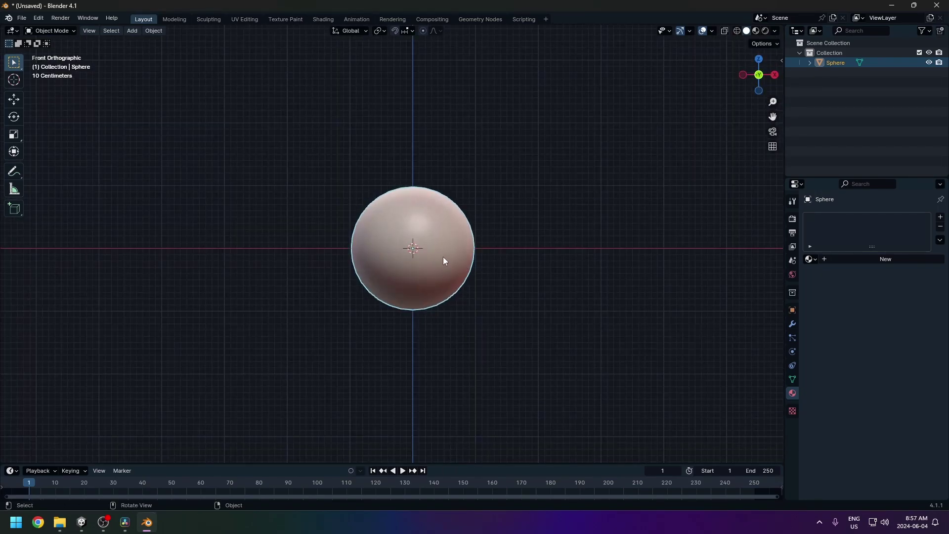
shift+middle_drag(462, 273, 435, 264)
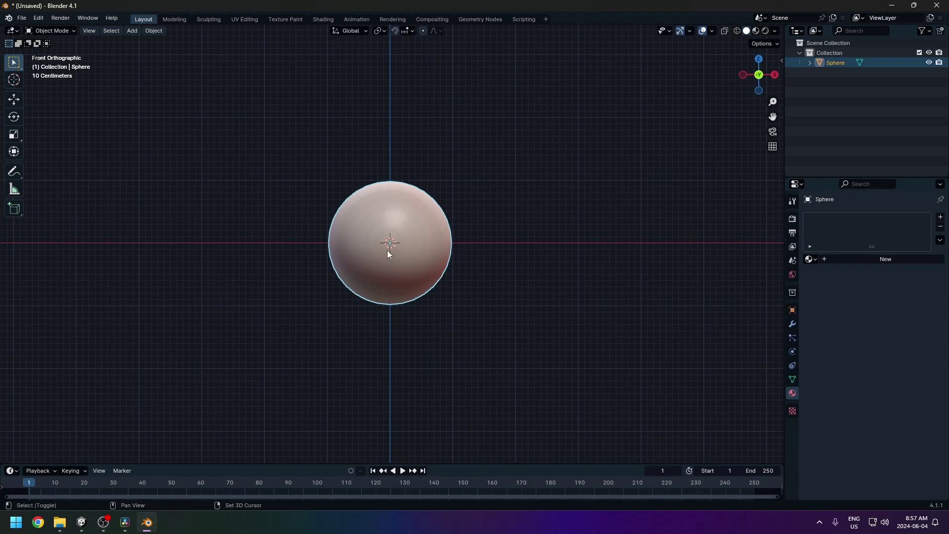
click(83, 525)
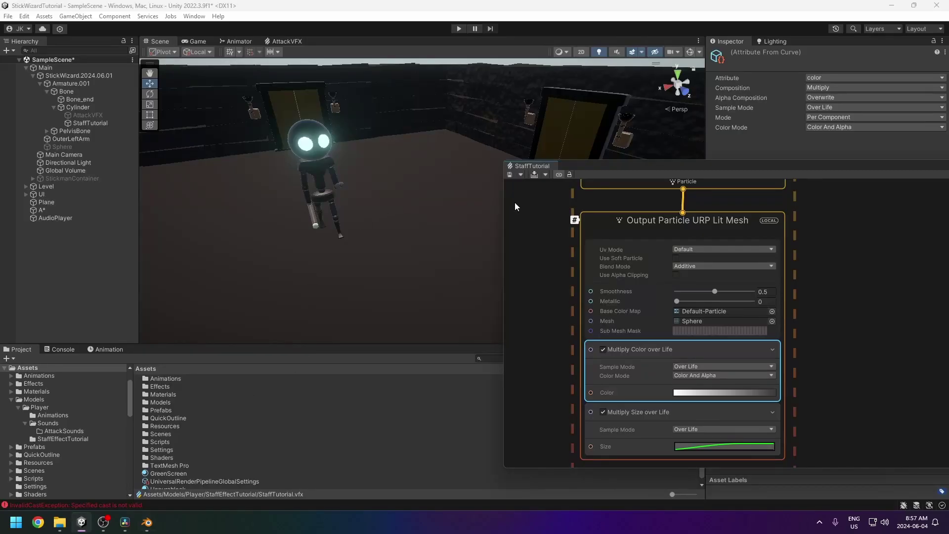
alt+drag(342, 235, 309, 198)
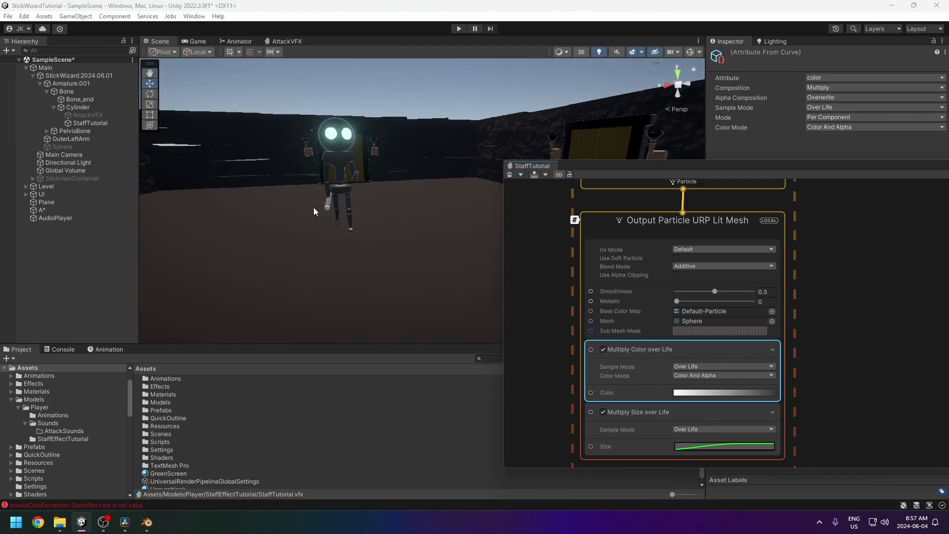
click(506, 178)
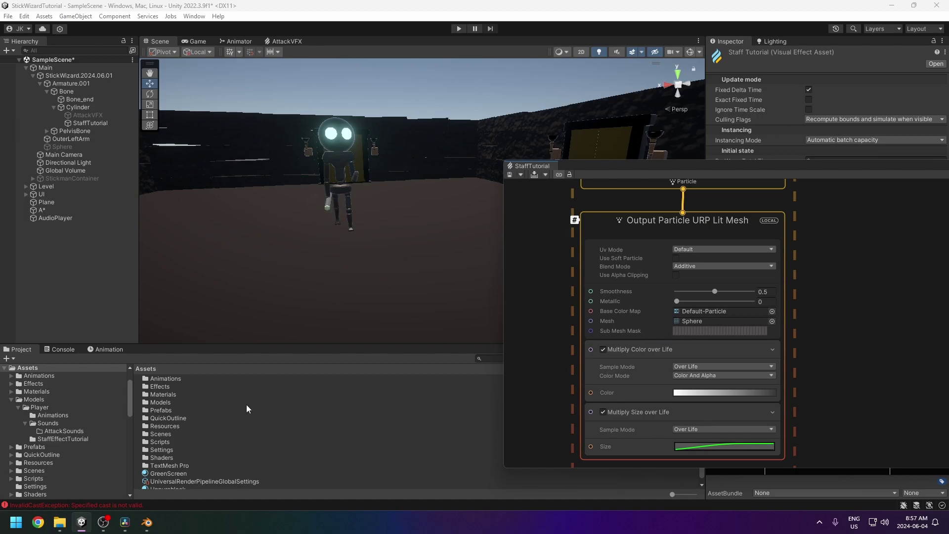
Switch to Blender's UV Editing workspace and unwrap the half sphere from the front view using Project from View (Bounds)
click(145, 524)
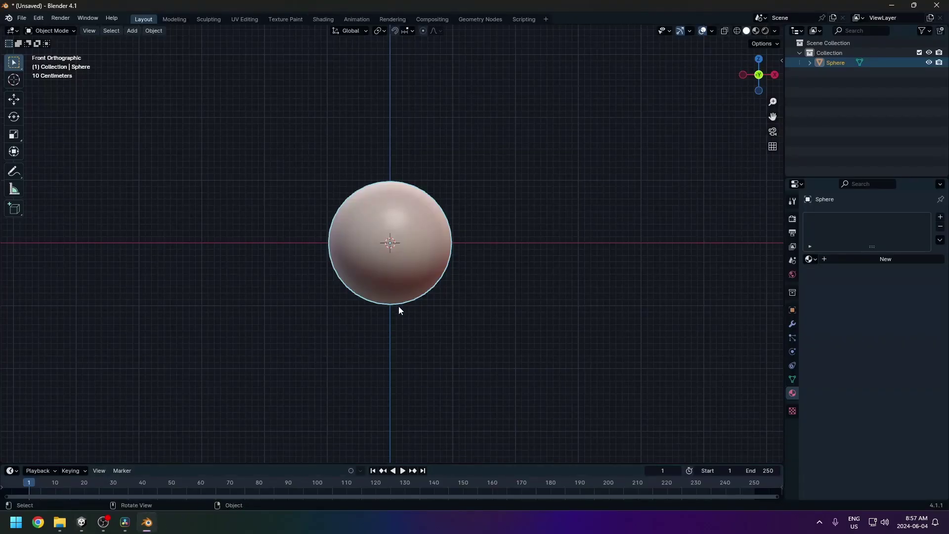
click(244, 19)
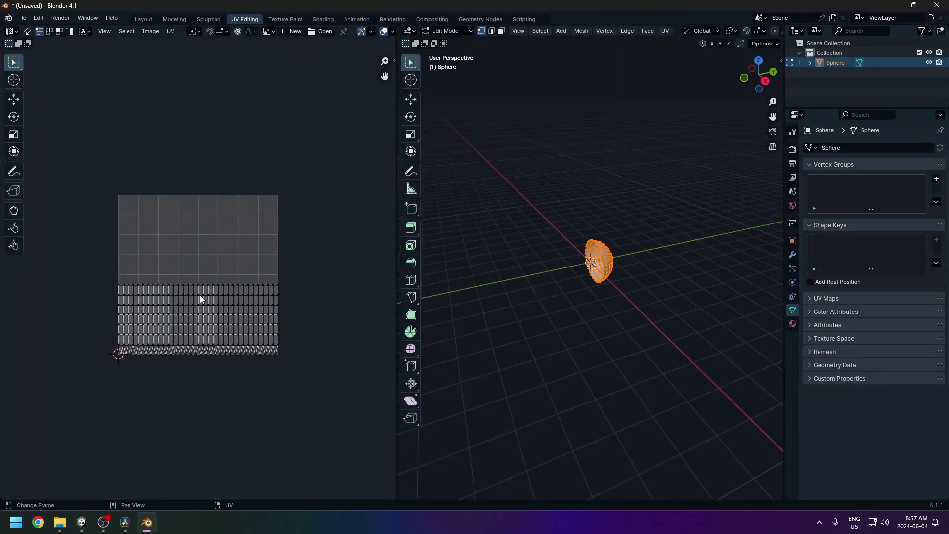
drag(237, 261, 217, 237)
middle_drag(445, 277, 519, 257)
key(KP_1)
scroll(606, 295, up, 7)
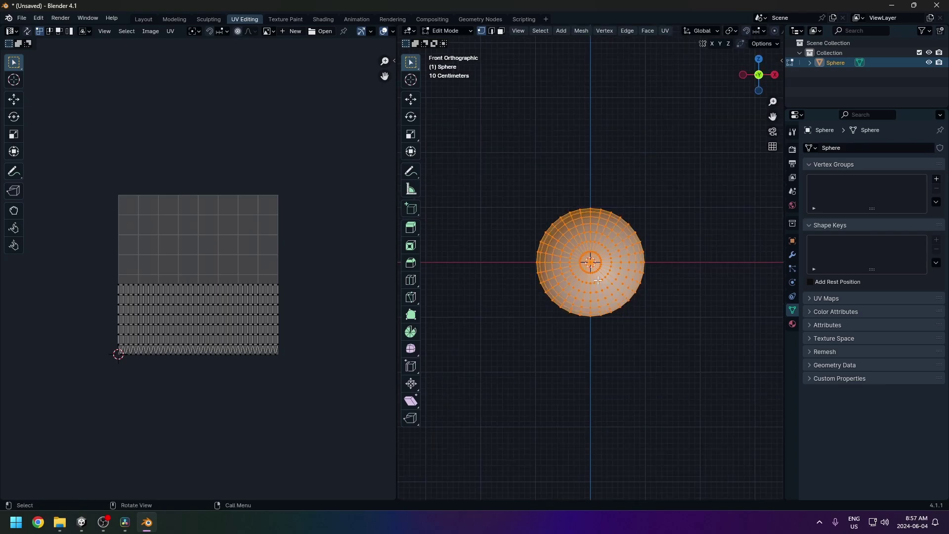
scroll(607, 295, up, 6)
scroll(614, 286, down, 5)
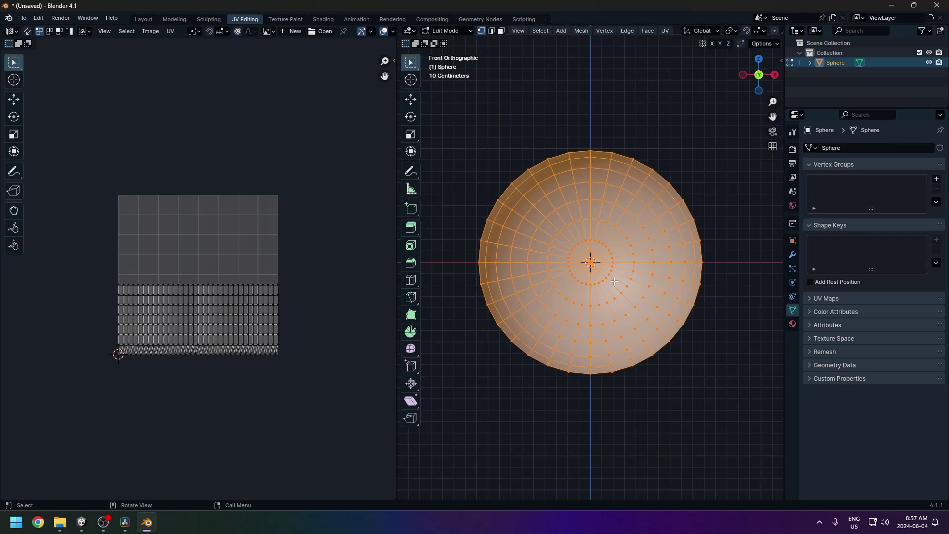
key(u)
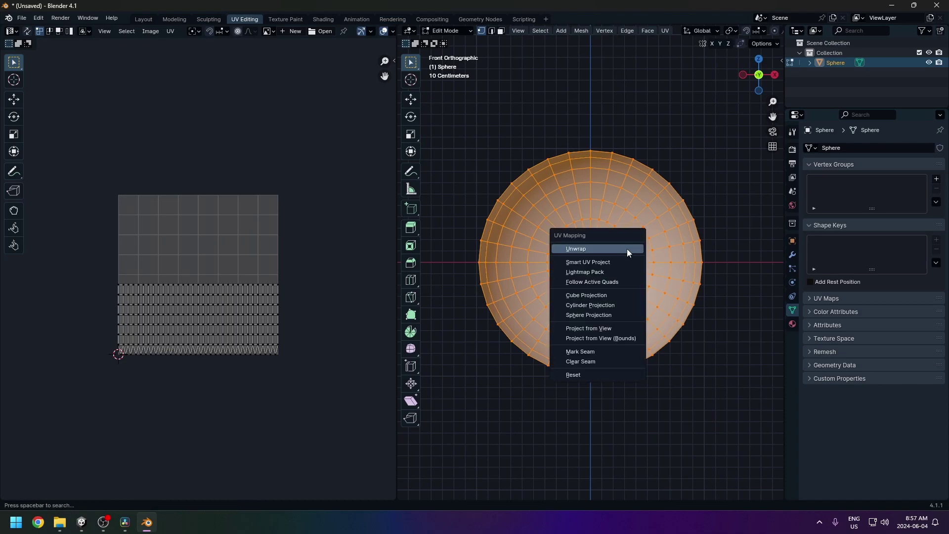
click(607, 340)
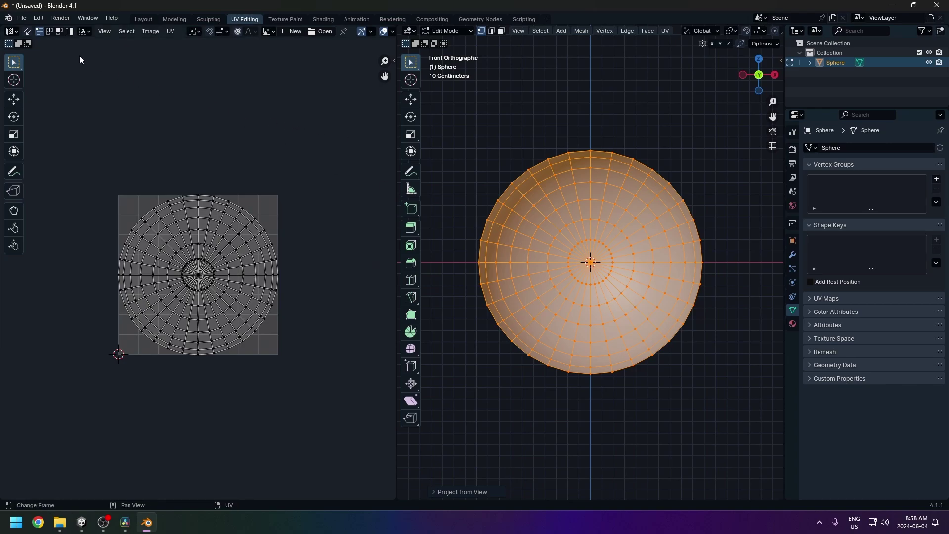
Export the re-unwrapped sphere as FBX, overwriting StaffEffectTutorial.fbx in the Downloads folder
click(21, 19)
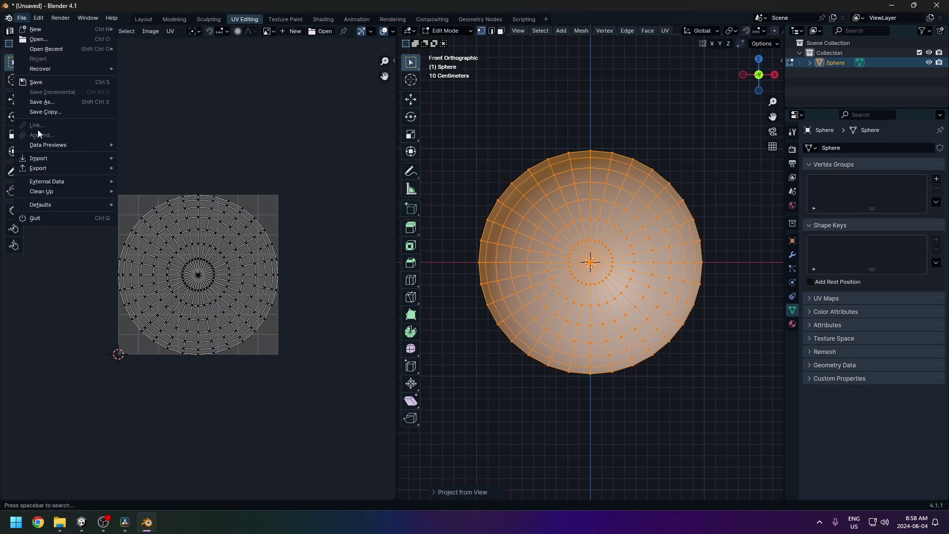
mouse_move(40, 170)
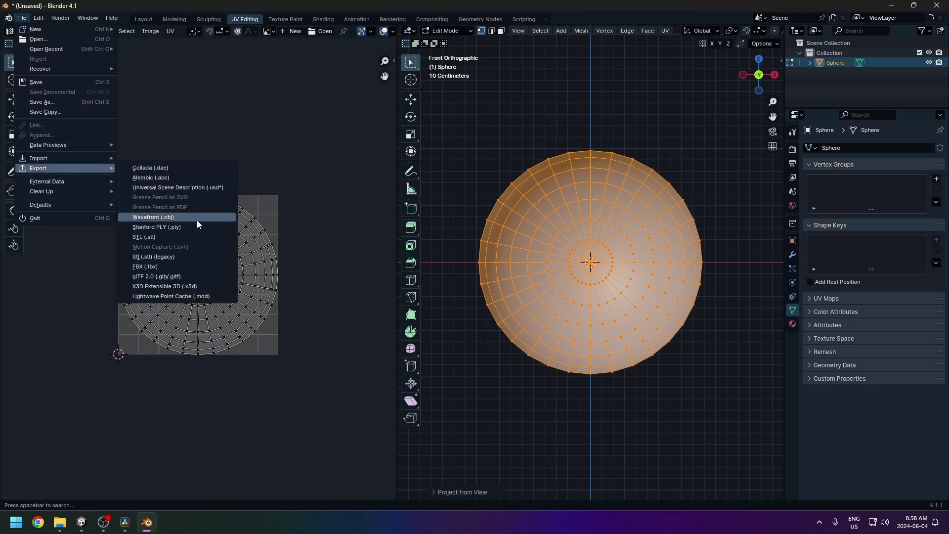
click(163, 266)
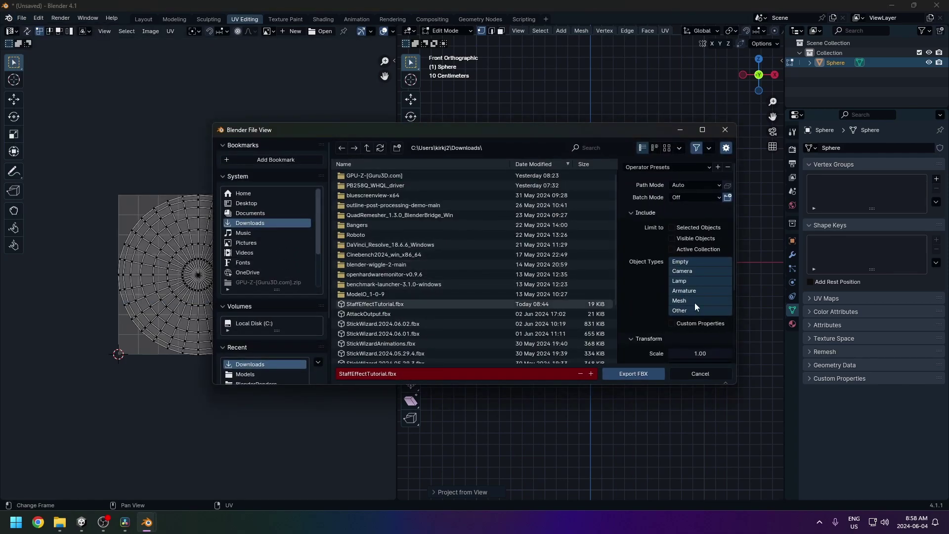
scroll(654, 327, down, 4)
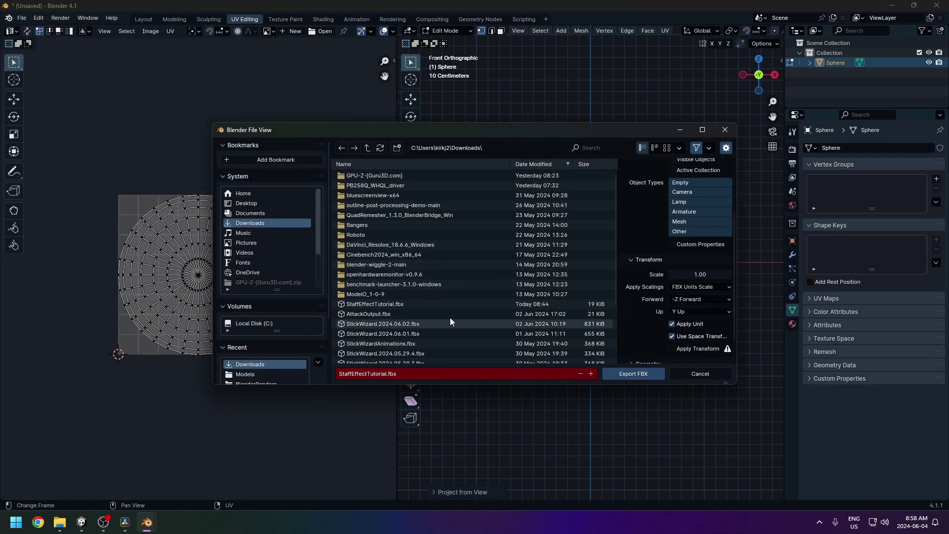
click(633, 373)
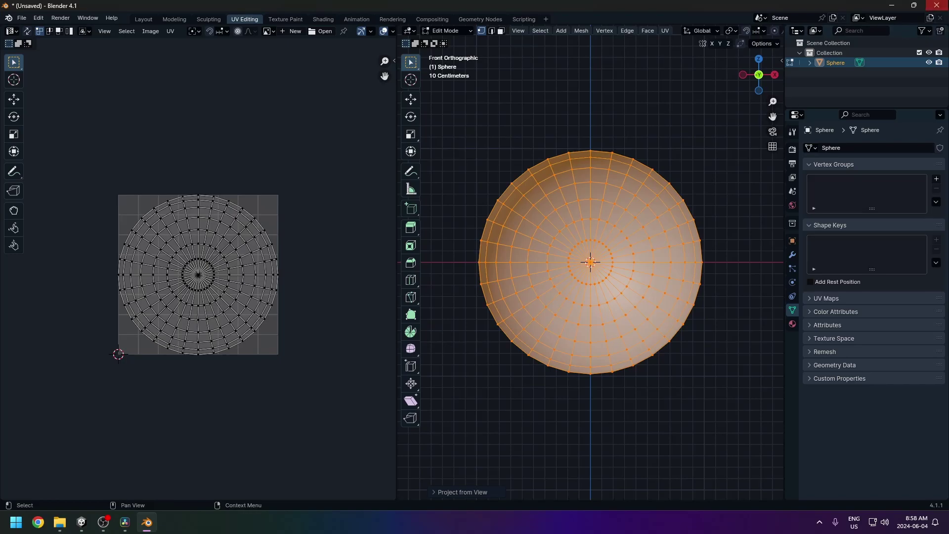
Return to Unity and delete the old StaffEffectTutorial model from the StaffEffectTutorial folder
click(891, 5)
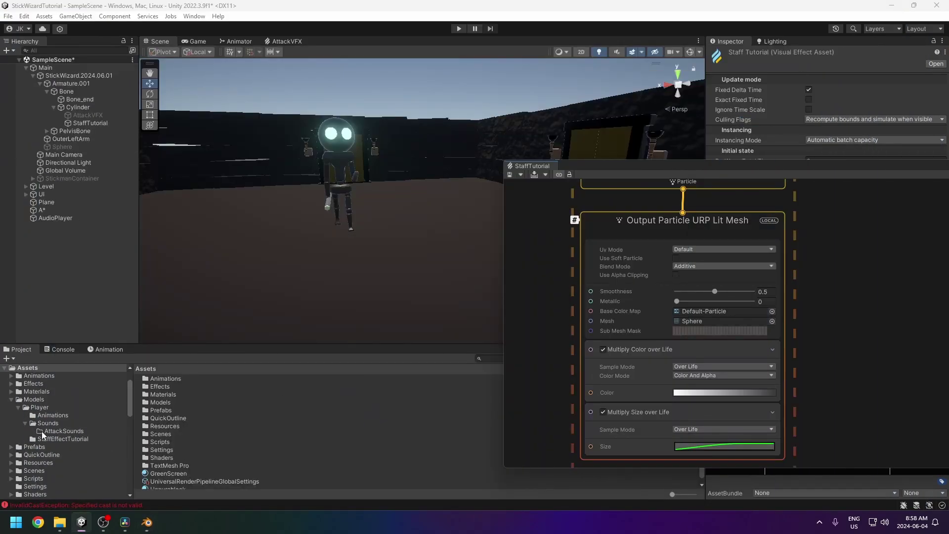
click(59, 439)
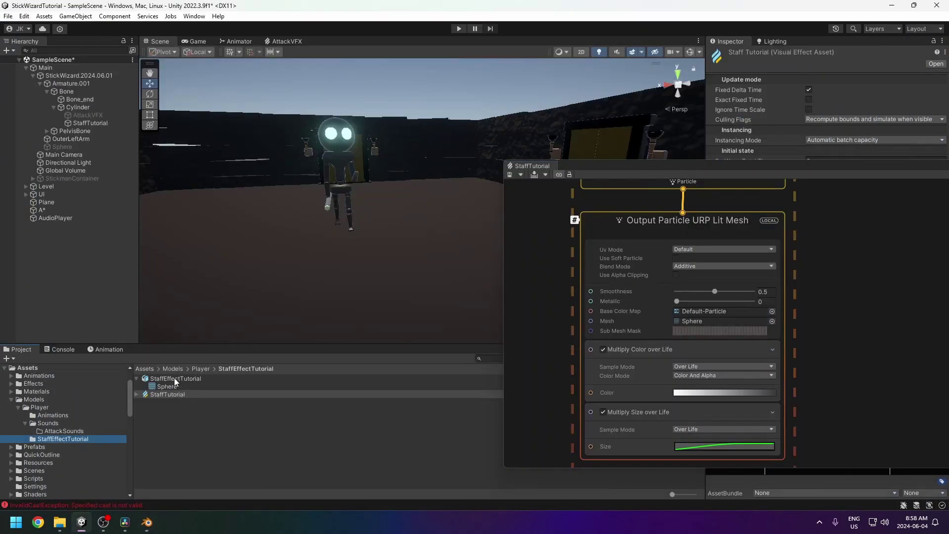
click(174, 379)
key(Delete)
key(Return)
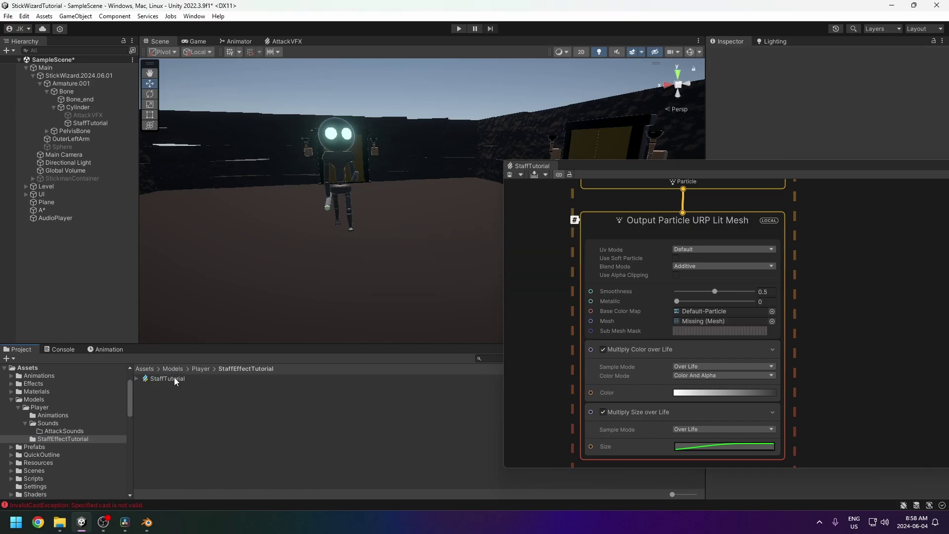
Import StaffEffectTutorial.fbx from the Downloads folder into the project's StaffEffectTutorial folder and save the StaffTutorial graph
click(60, 522)
drag(334, 209, 158, 412)
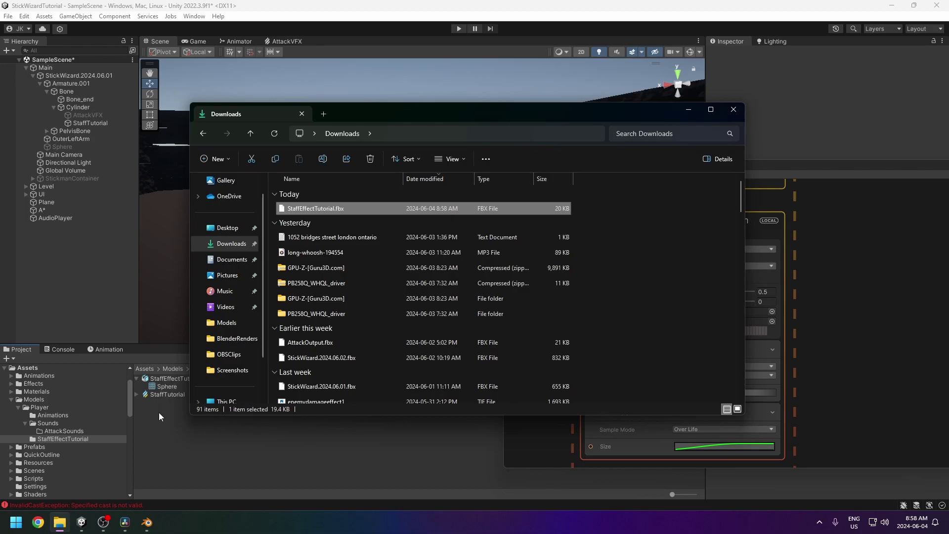
click(690, 116)
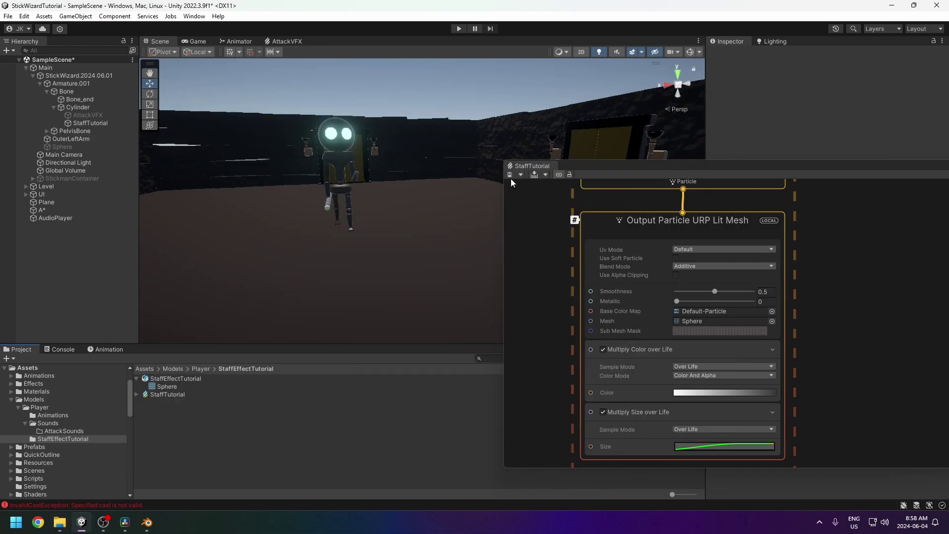
alt+drag(388, 222, 466, 225)
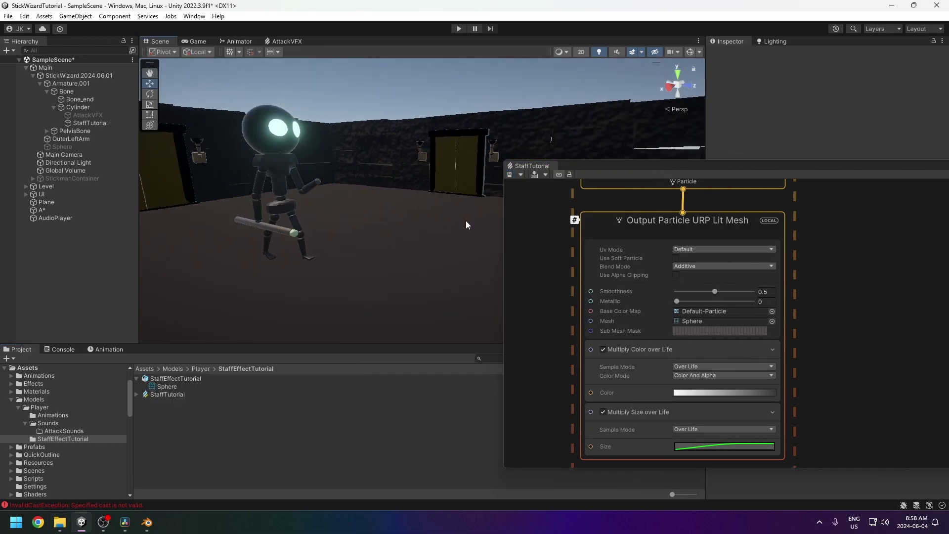
click(510, 175)
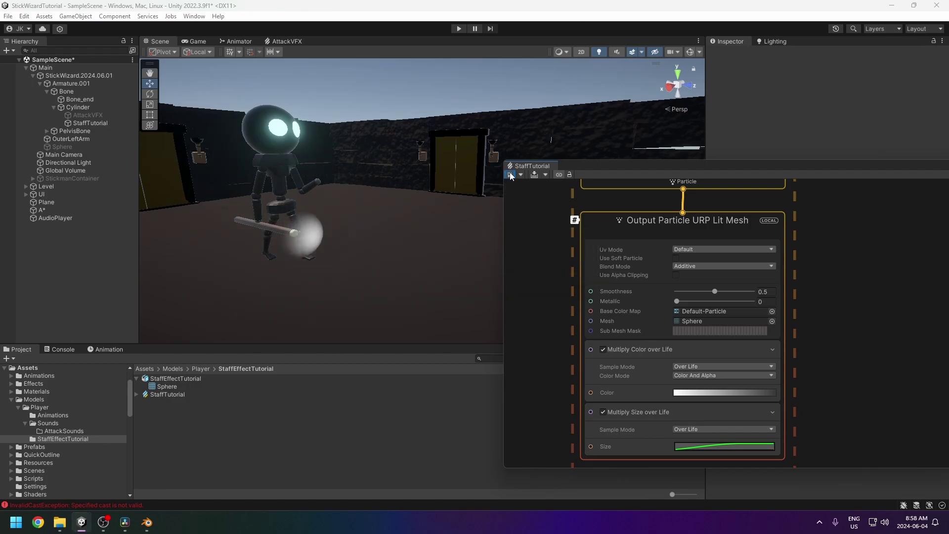
Select the StaffTutorial object and replay its visual effect repeatedly, examining it on the staff from several angles and distances
alt+drag(233, 207, 455, 255)
drag(632, 168, 610, 405)
click(95, 123)
click(620, 338)
key(q)
click(629, 336)
click(627, 336)
alt+drag(361, 246, 429, 159)
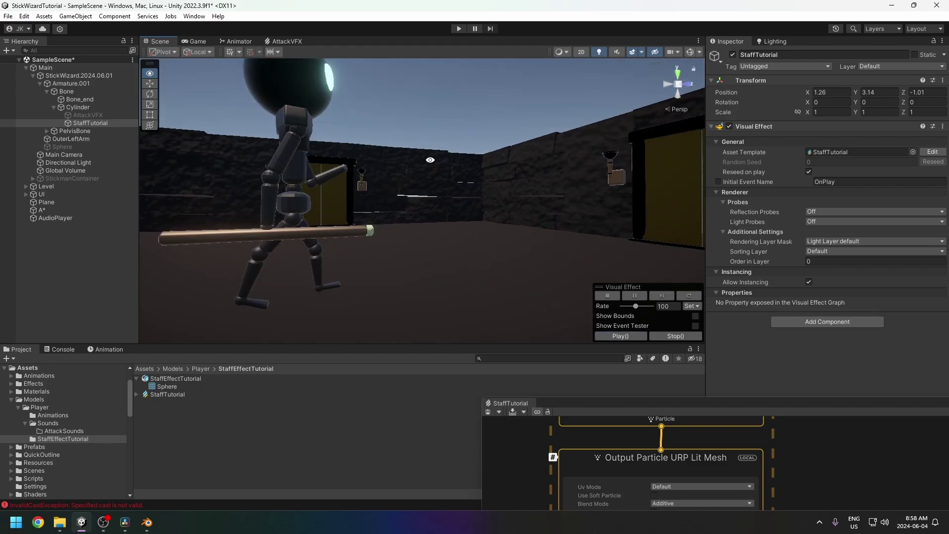
click(629, 336)
click(629, 336)
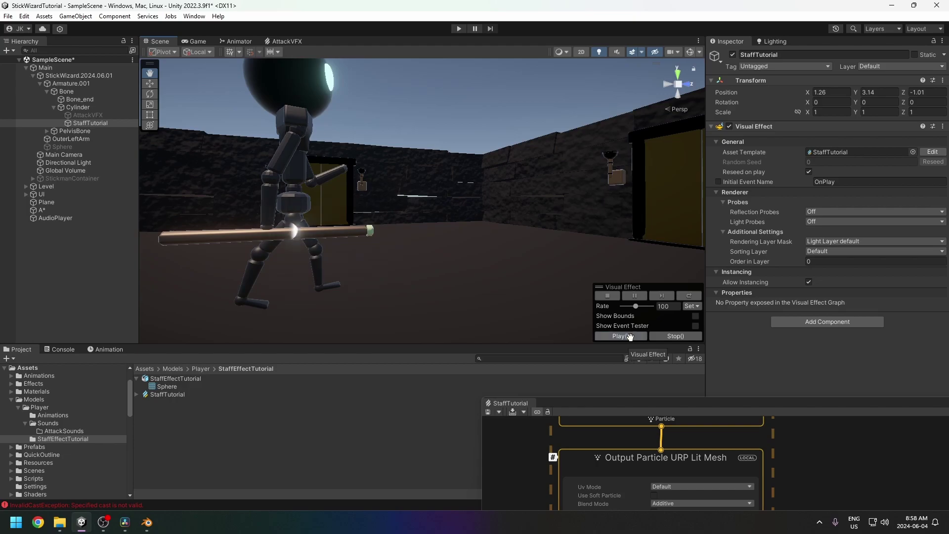
click(629, 336)
scroll(419, 227, down, 5)
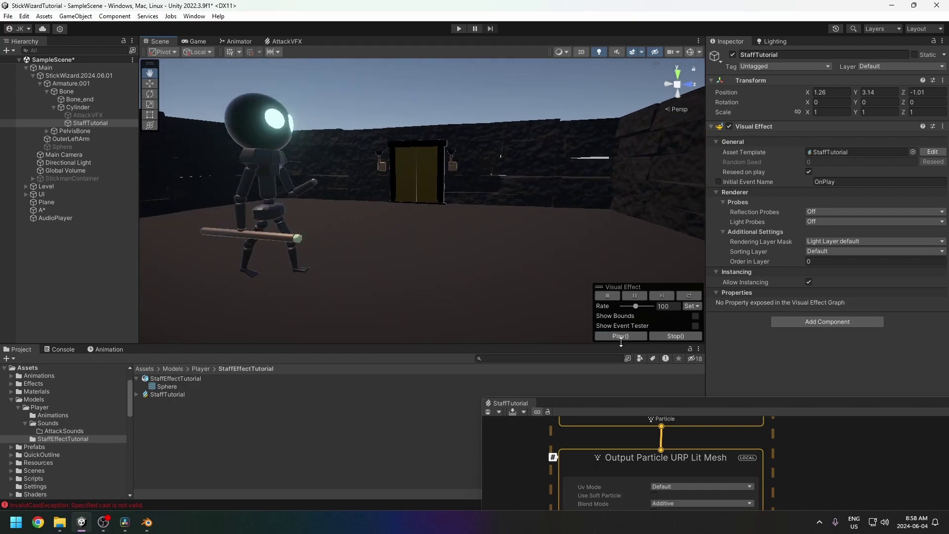
click(622, 336)
click(622, 337)
click(623, 337)
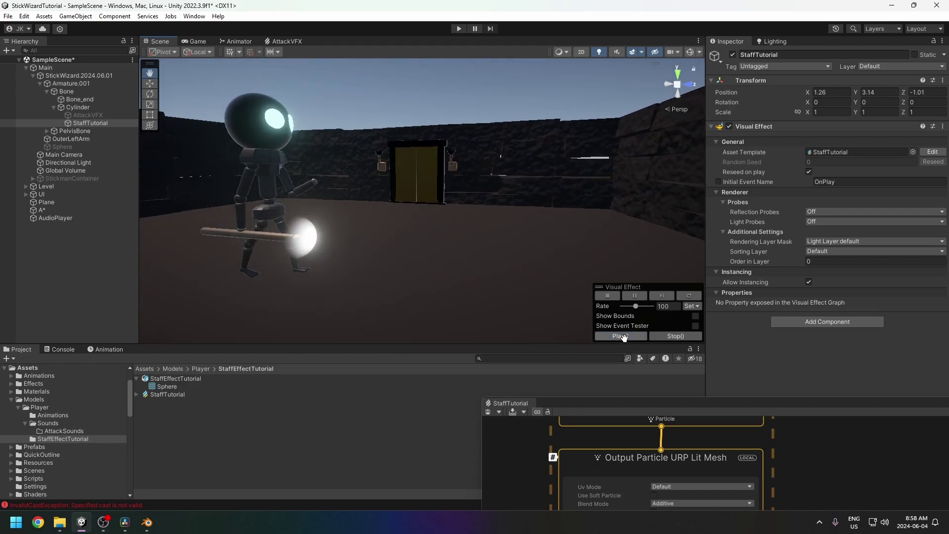
click(623, 337)
click(624, 337)
click(624, 337)
click(624, 336)
Edit the Multiply Color over Life gradient so it stays white longer and fades only near the end of the particle's life
drag(621, 401, 603, 131)
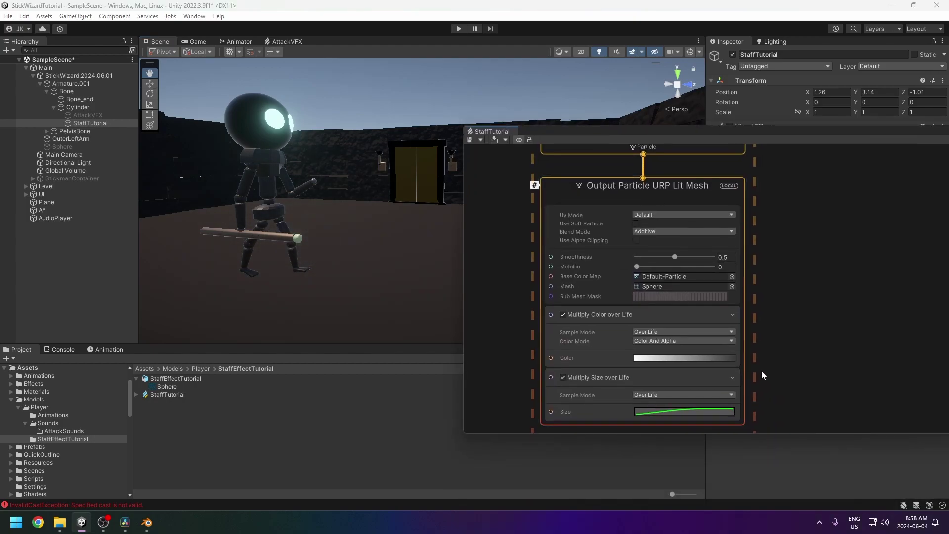
click(699, 359)
click(757, 255)
drag(680, 300, 711, 303)
click(802, 255)
click(802, 228)
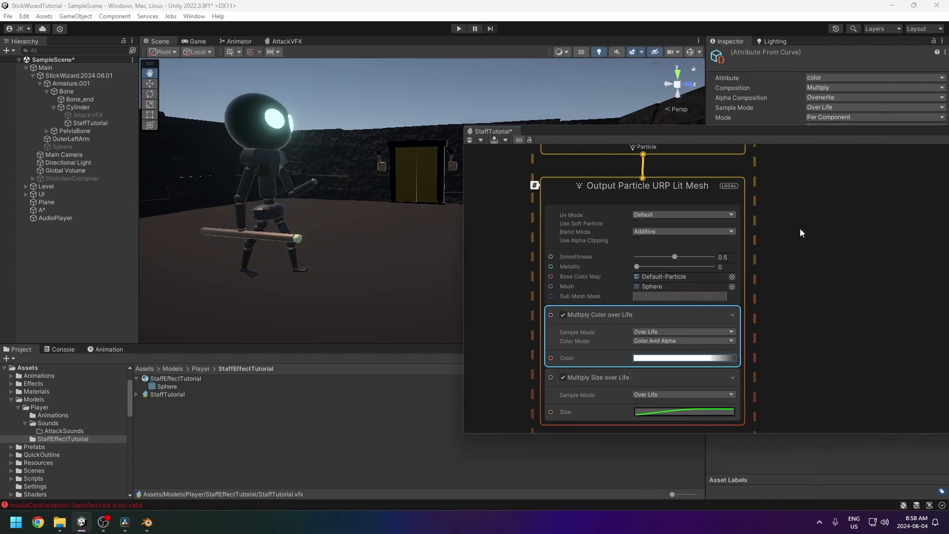
Save the StaffTutorial graph and dock its window beside AttackVFX, returning to the Scene view
click(470, 140)
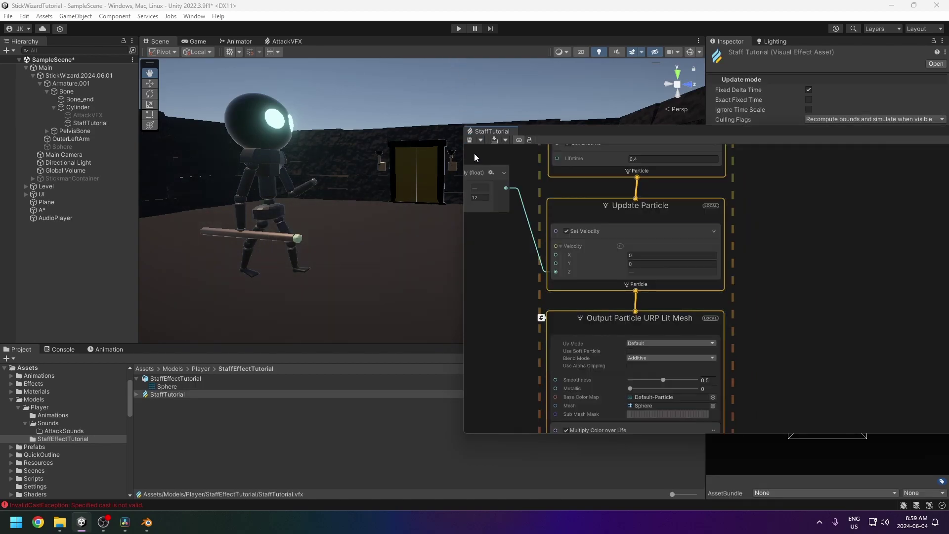
drag(491, 136, 310, 44)
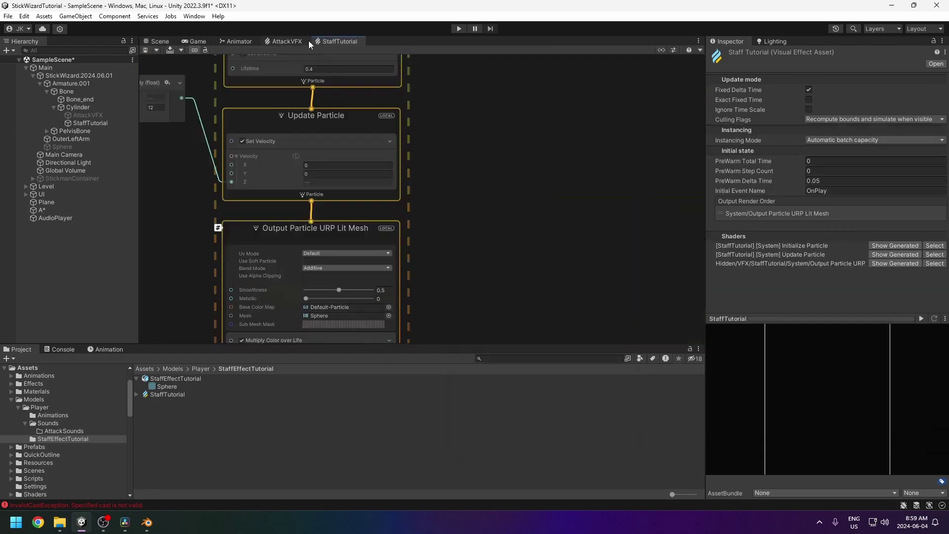
click(159, 41)
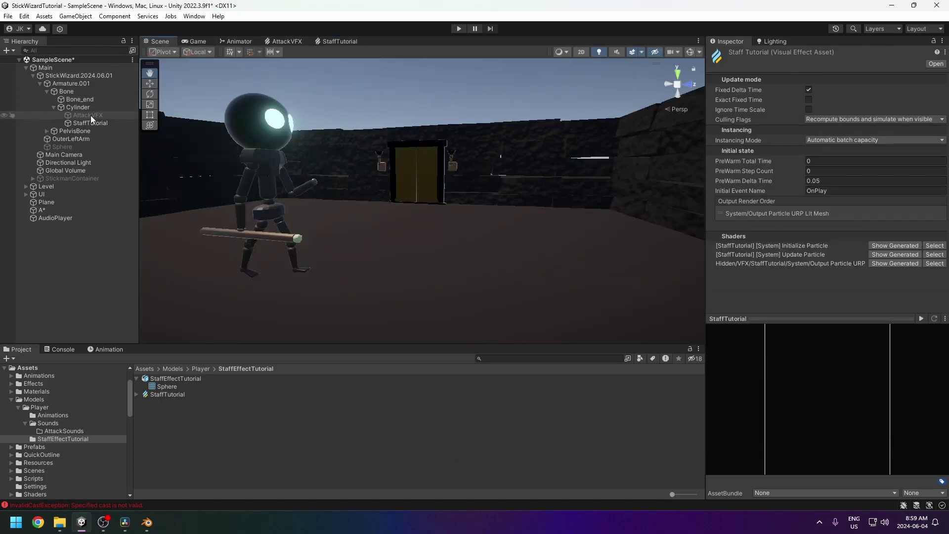
Search the project for playerattack and open the PlayerAttack script at its AttackEffect variable
scroll(72, 447, down, 3)
click(519, 358)
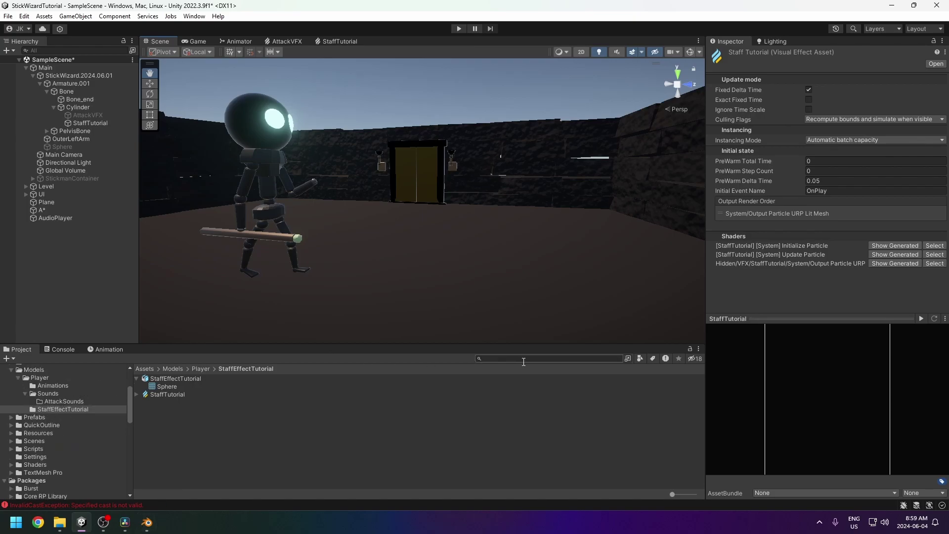
text(playerattack)
double_click(164, 387)
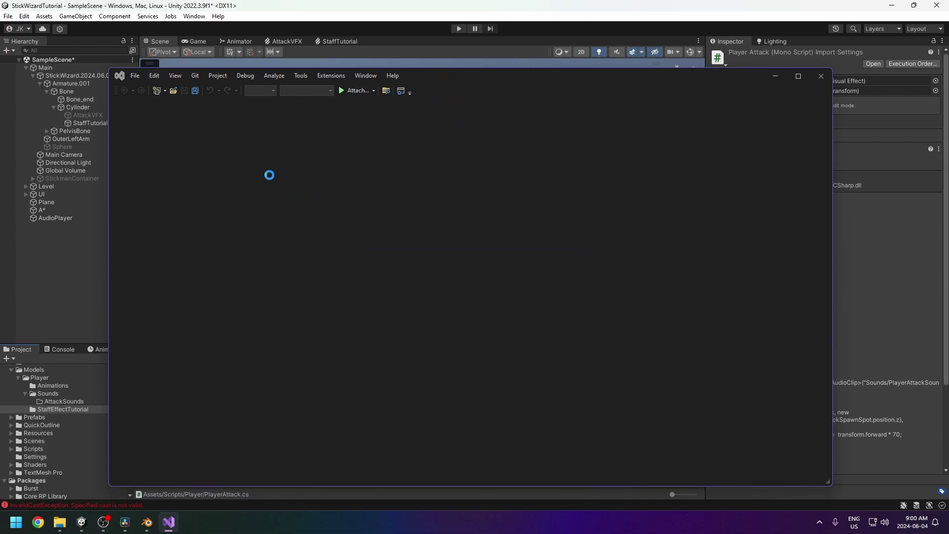
scroll(265, 162, up, 5)
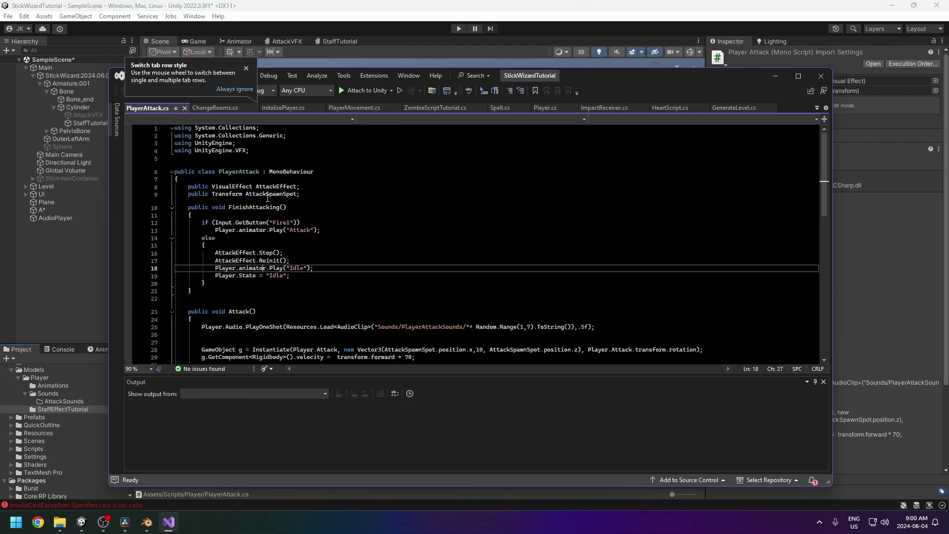
drag(298, 187, 224, 185)
click(267, 187)
Assign StaffTutorial as the Attack Effect of the wizard's Player Attack component in Unity and start the game
click(839, 249)
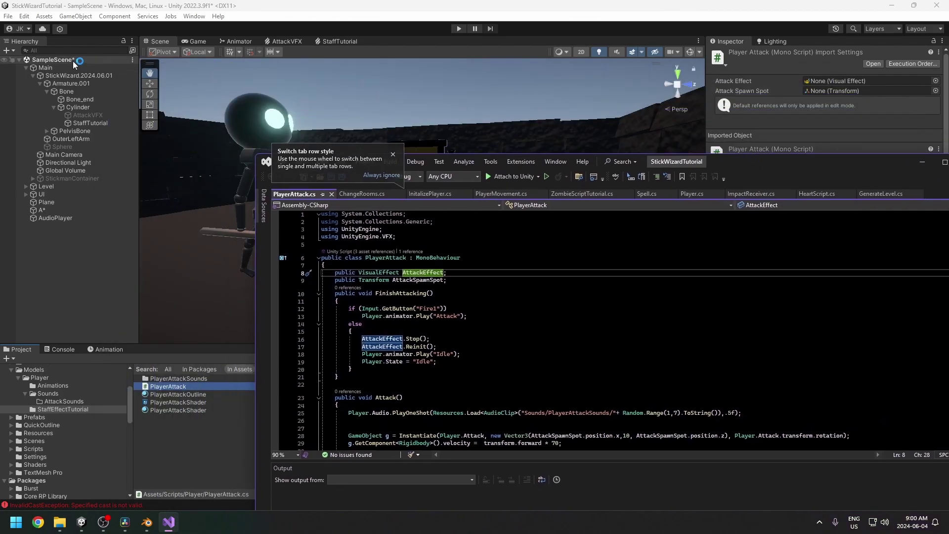
scroll(771, 403, down, 3)
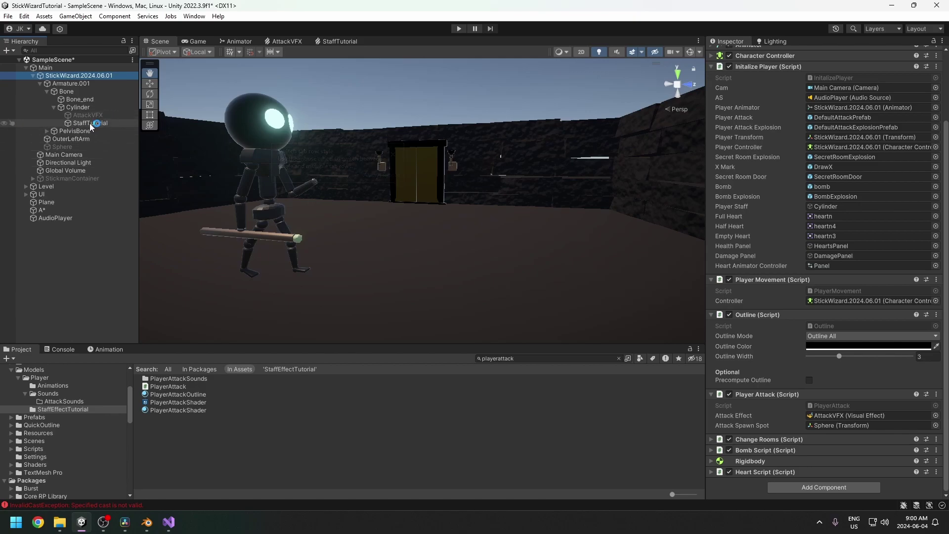
drag(89, 124, 840, 420)
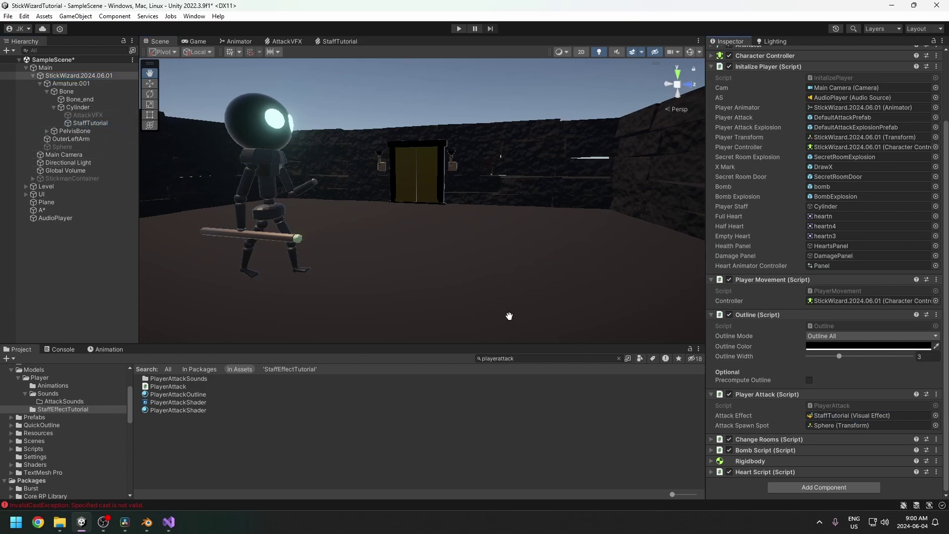
click(459, 29)
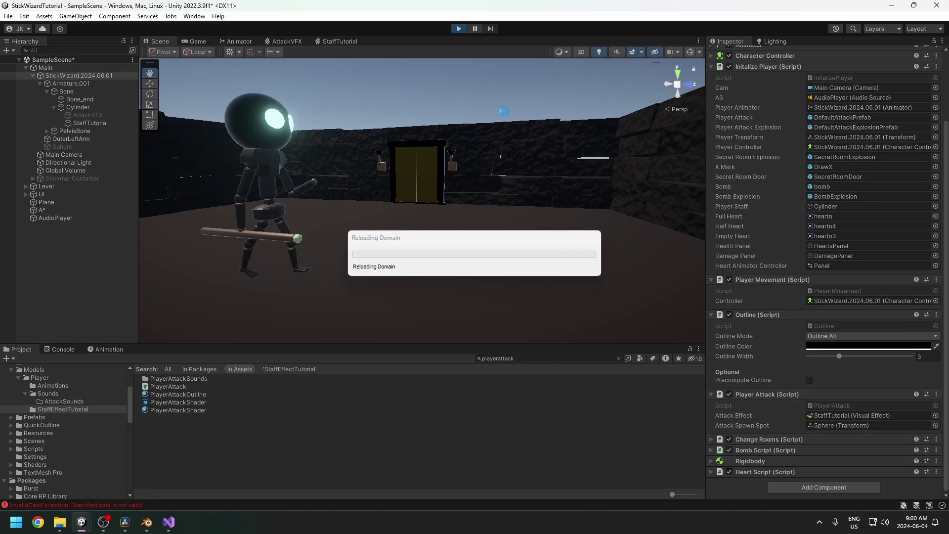
Examine the Attack() function in the PlayerAttack script, in particular the AttackEffect.Play() call
click(169, 522)
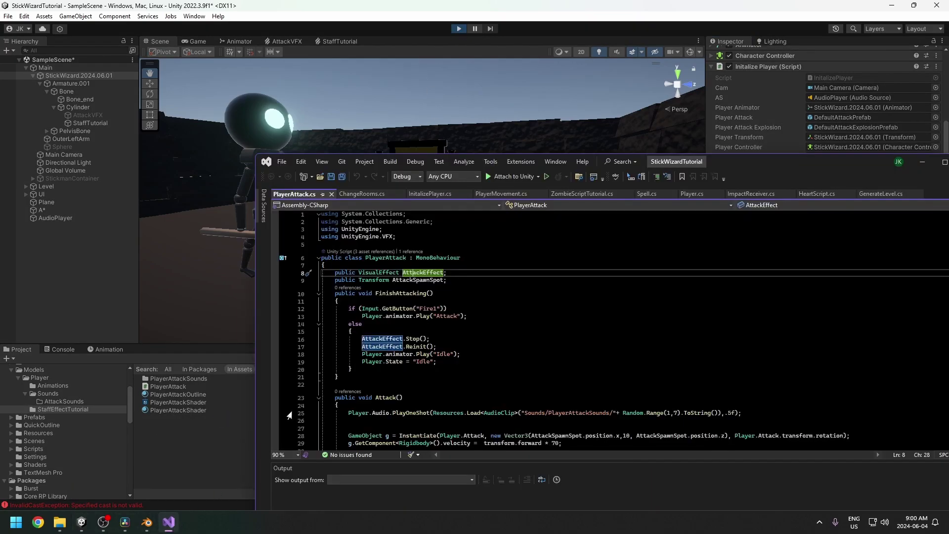
scroll(399, 291, down, 2)
scroll(353, 248, down, 4)
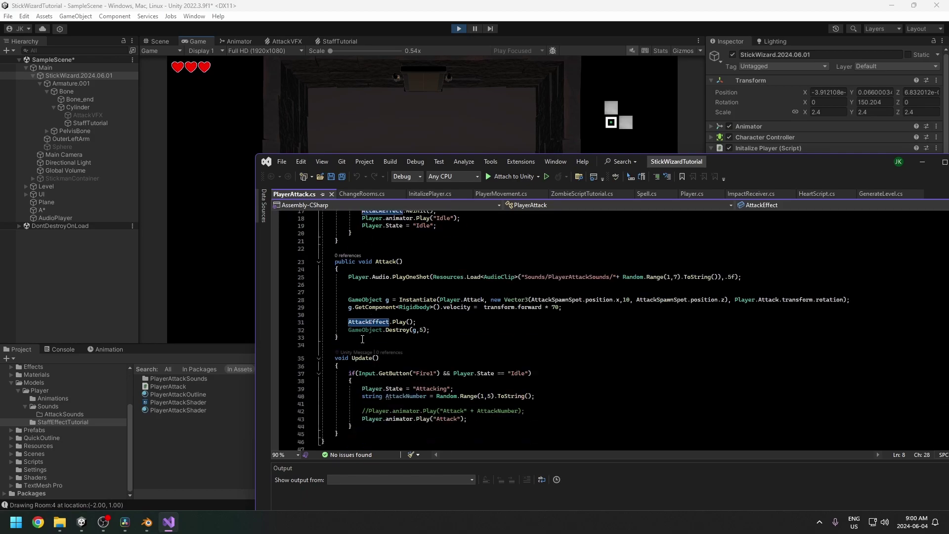
drag(334, 261, 380, 340)
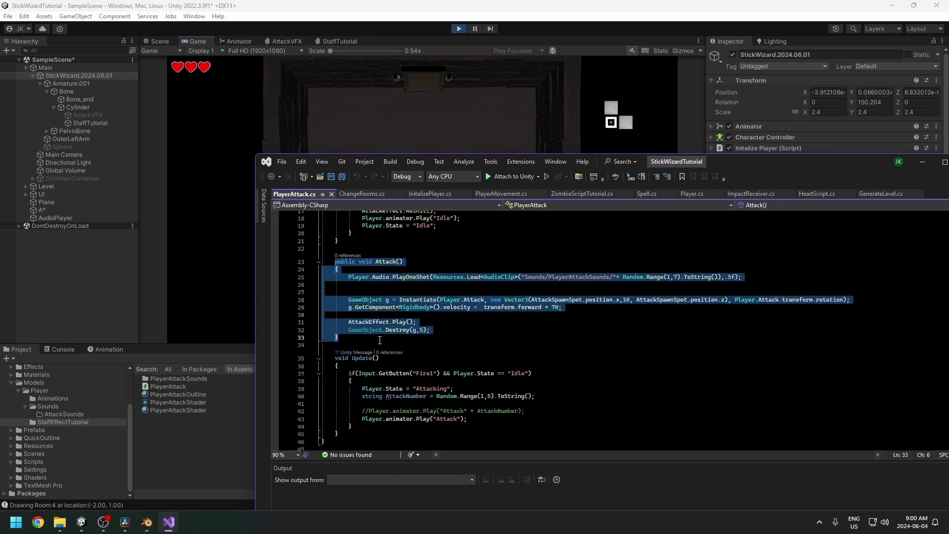
click(478, 308)
drag(335, 262, 429, 336)
click(434, 325)
drag(348, 322, 414, 323)
drag(835, 160, 683, 137)
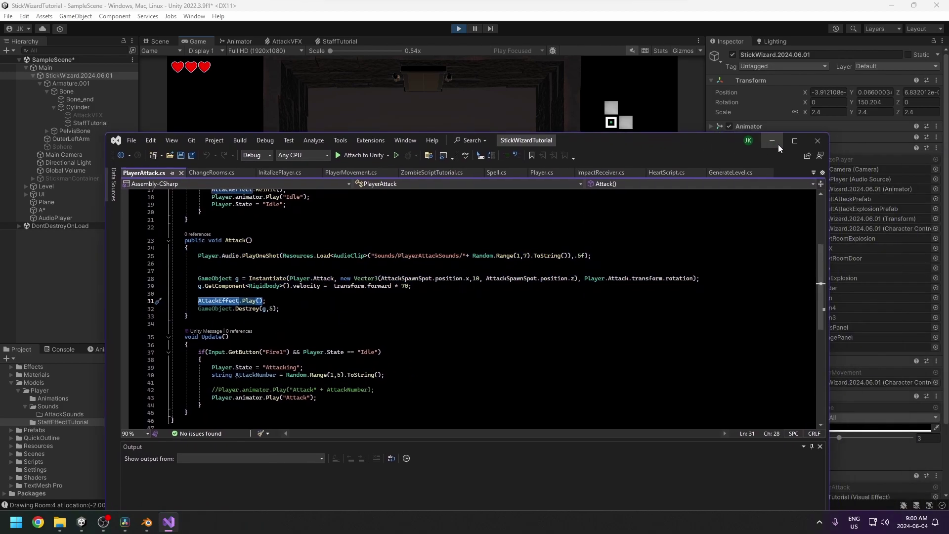
Override StaffTutorial's Initial Event Name with an empty value in Unity, and restart the game to test the attack
click(771, 143)
click(93, 123)
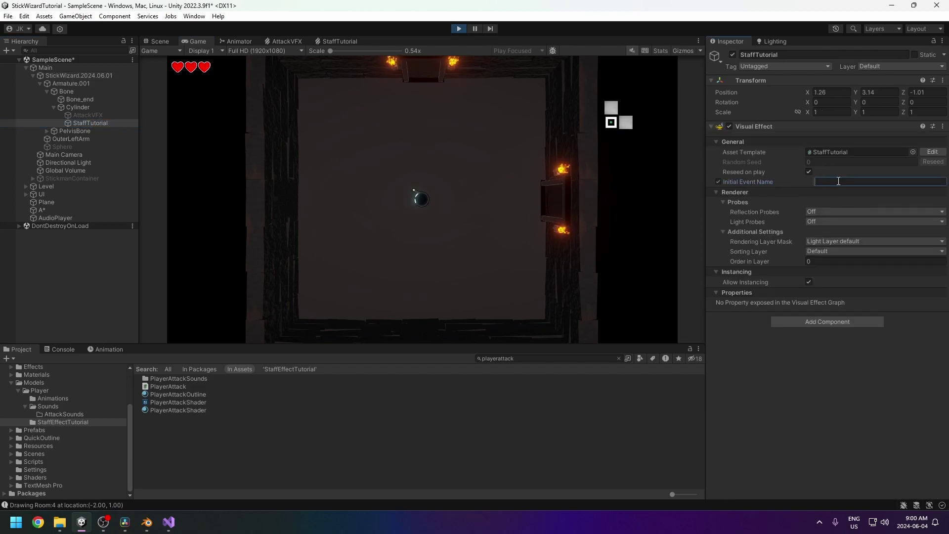
click(463, 30)
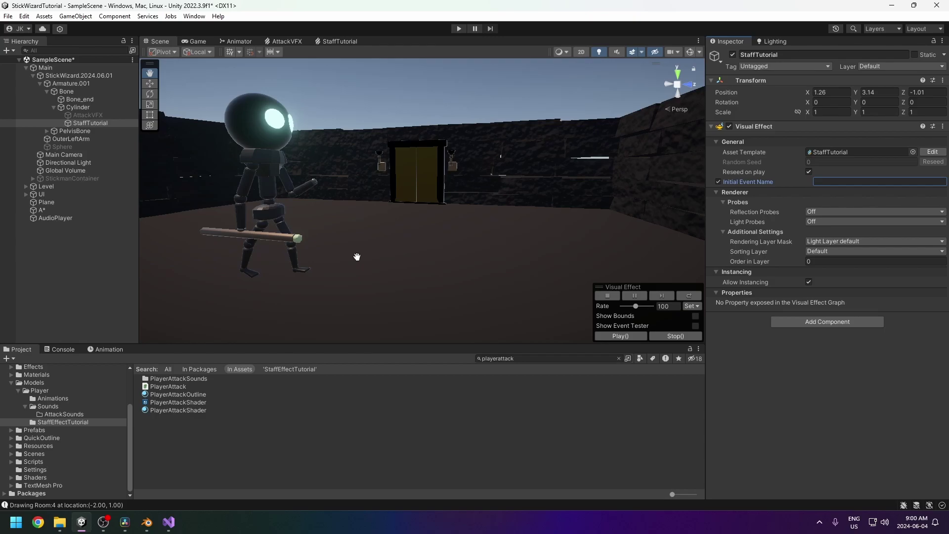
click(460, 29)
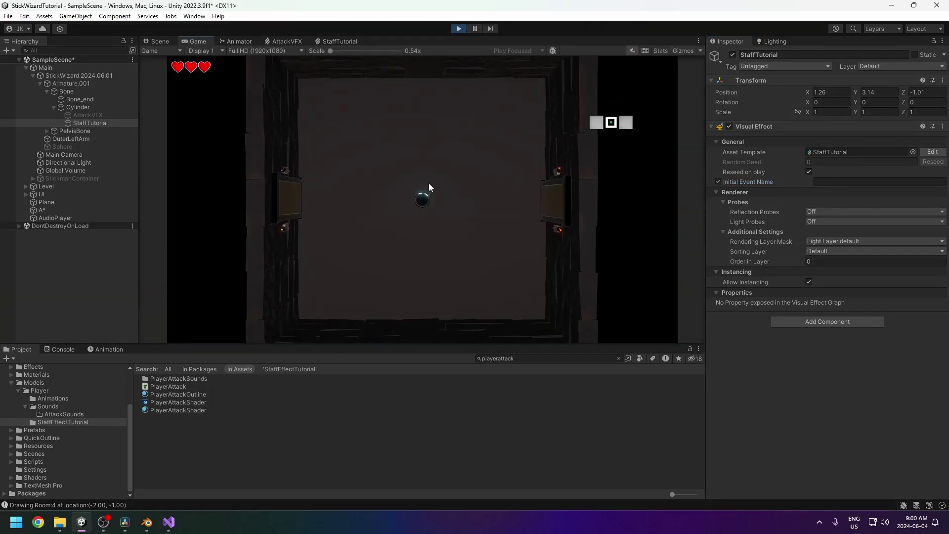
click(457, 153)
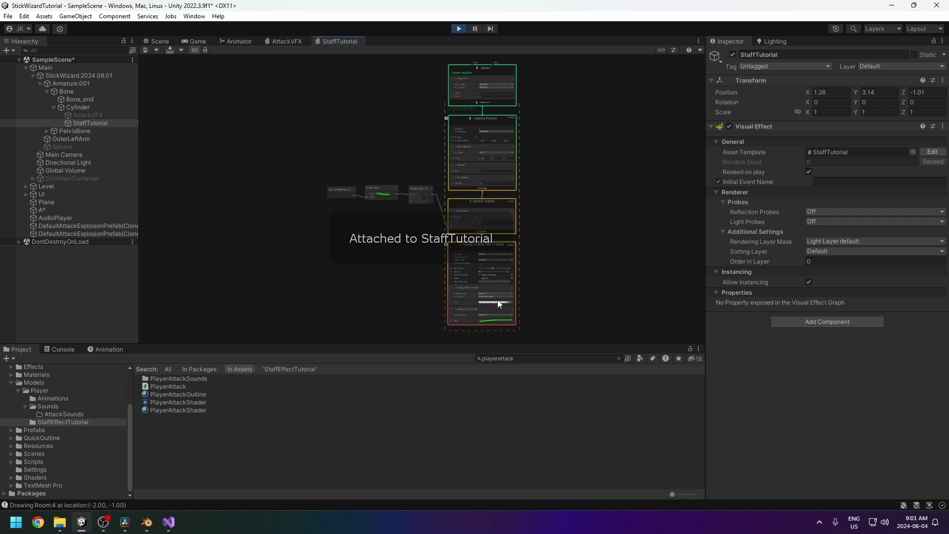
Raise the last two keys of the Multiply Size over Life curve to about 2 and save the StaffTutorial graph
click(500, 320)
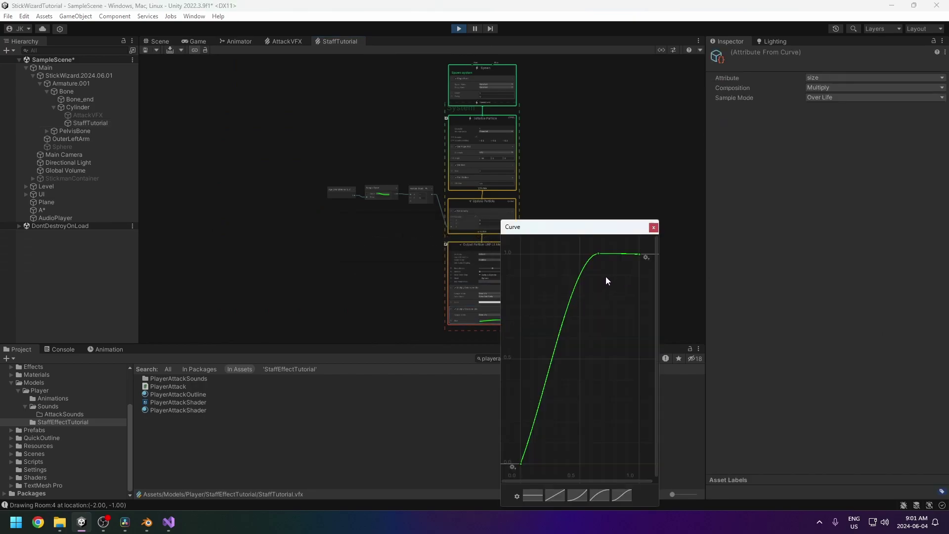
middle_drag(613, 279, 591, 324)
scroll(591, 324, down, 1)
drag(637, 288, 563, 313)
middle_drag(568, 272, 576, 314)
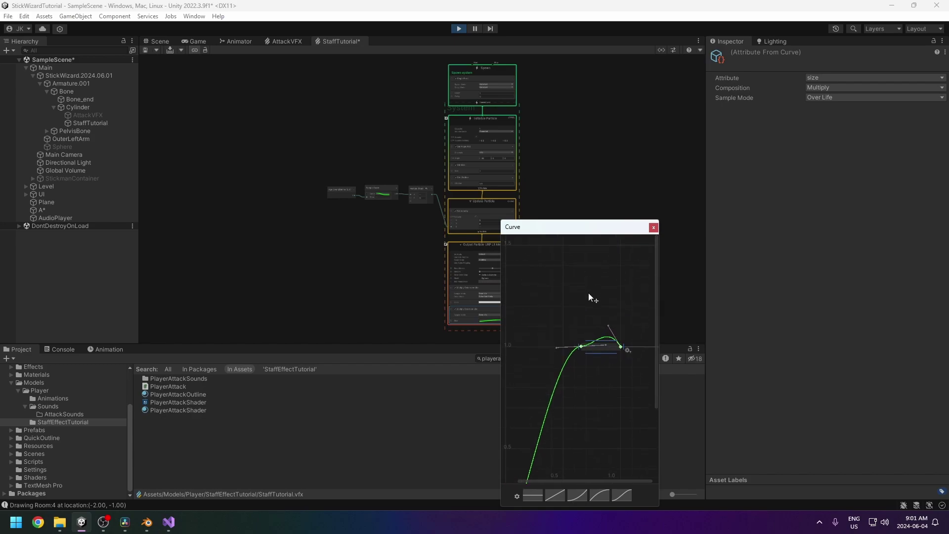
key(ctrl+z)
drag(581, 346, 582, 271)
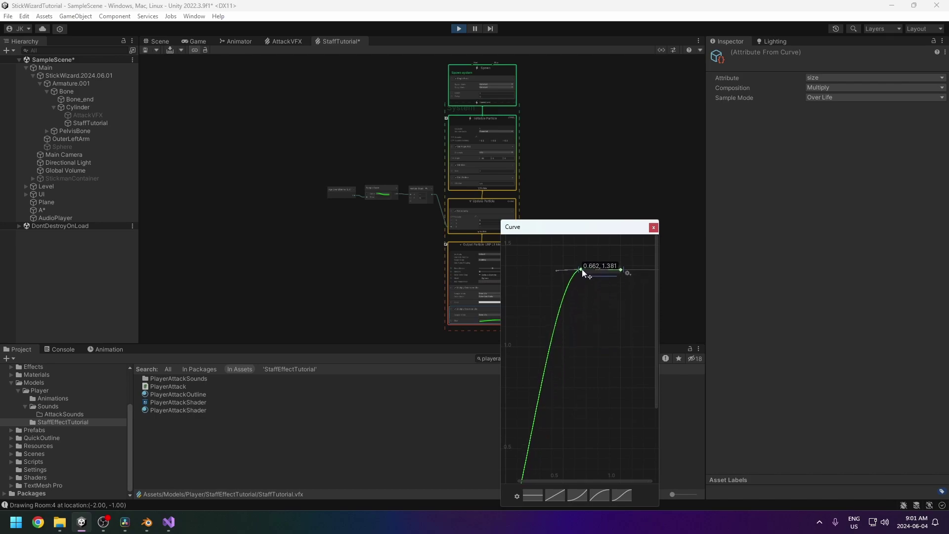
middle_drag(609, 280, 576, 413)
drag(571, 408, 567, 308)
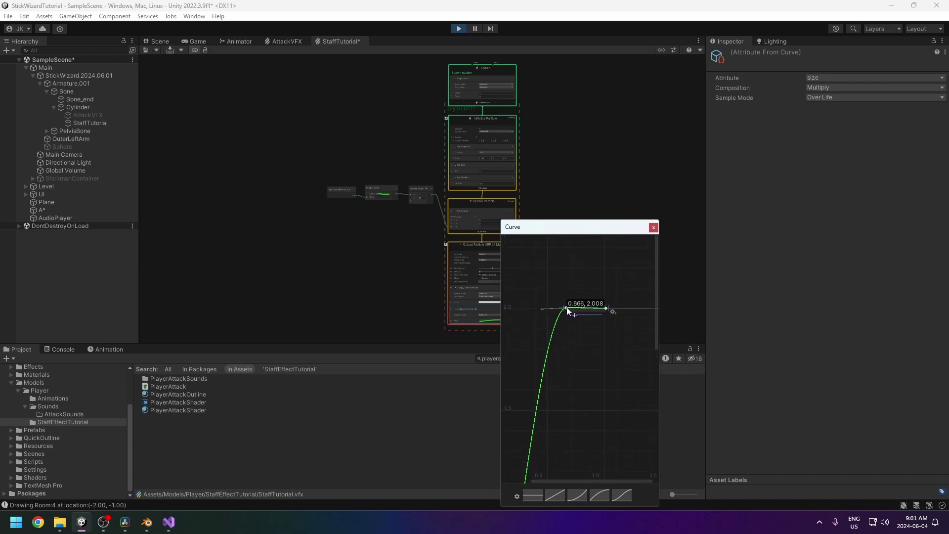
click(654, 227)
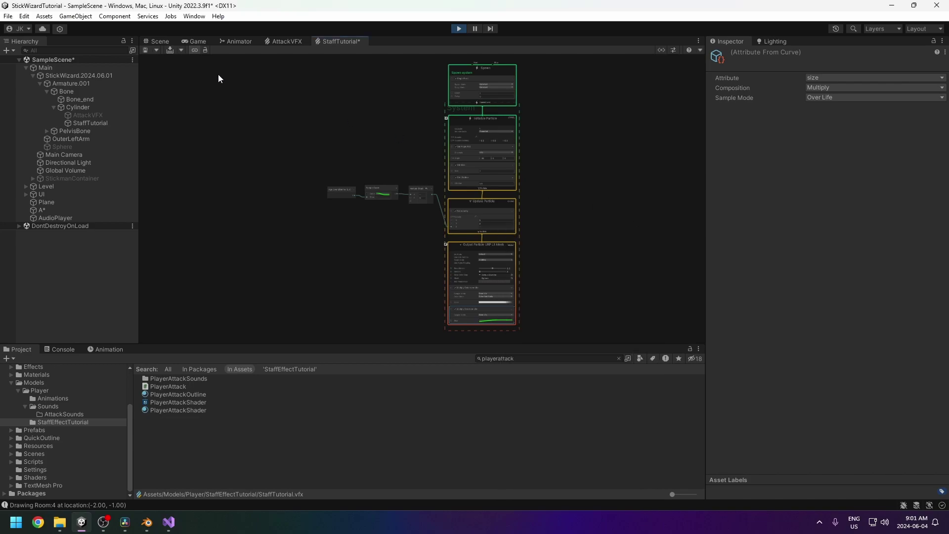
click(147, 47)
Return to the running game and fire an attack to check the enlarged staff effect
click(153, 41)
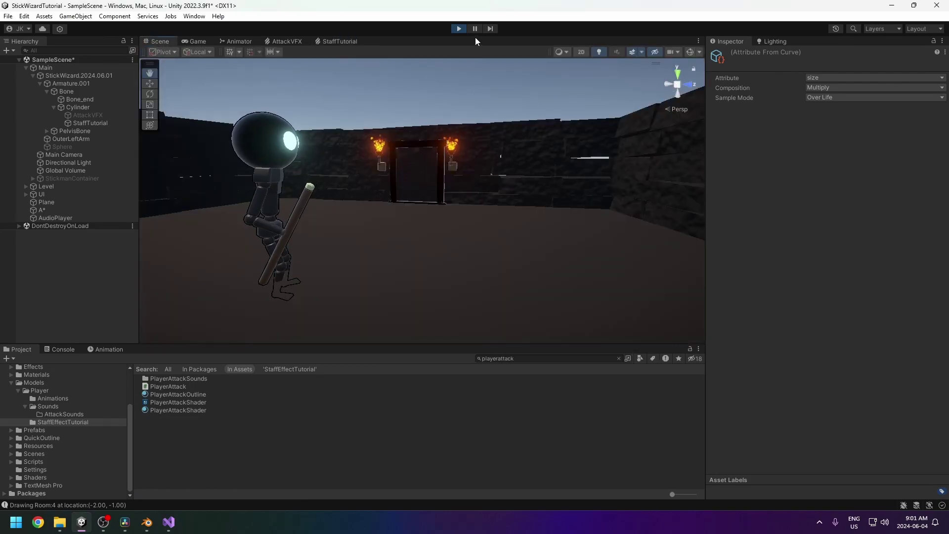
click(194, 42)
click(509, 178)
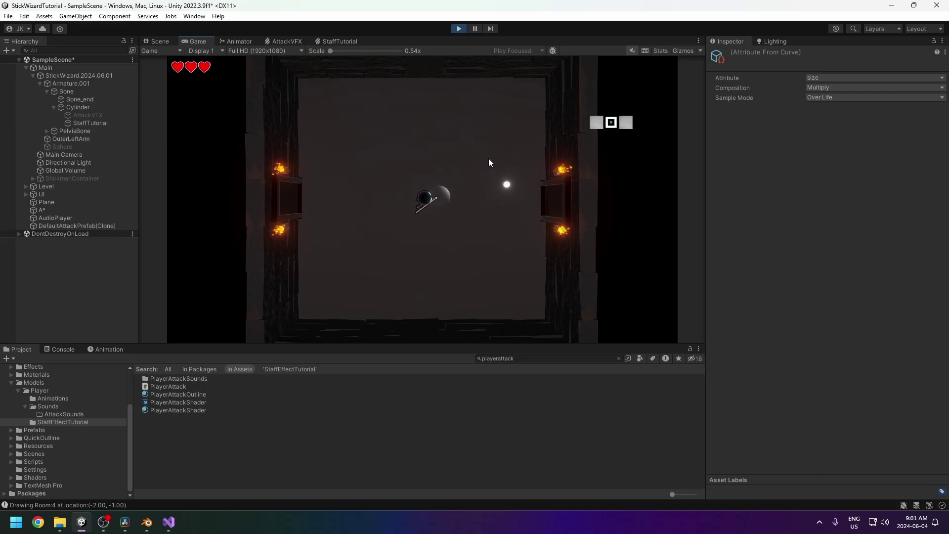
Play-test the staff effect by moving the wizard around the room in all directions while firing attacks at different angles
click(464, 149)
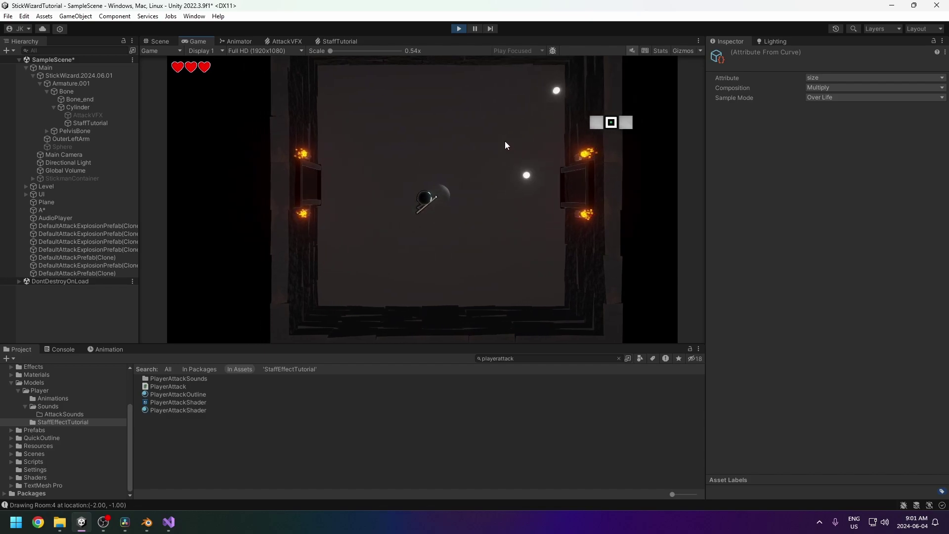
key(a)
key(w)
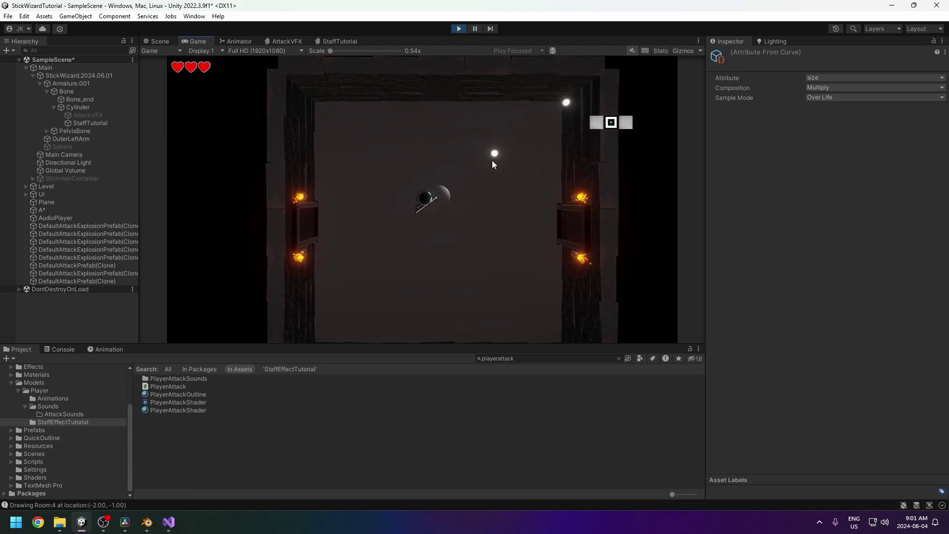
key(s)
key(d)
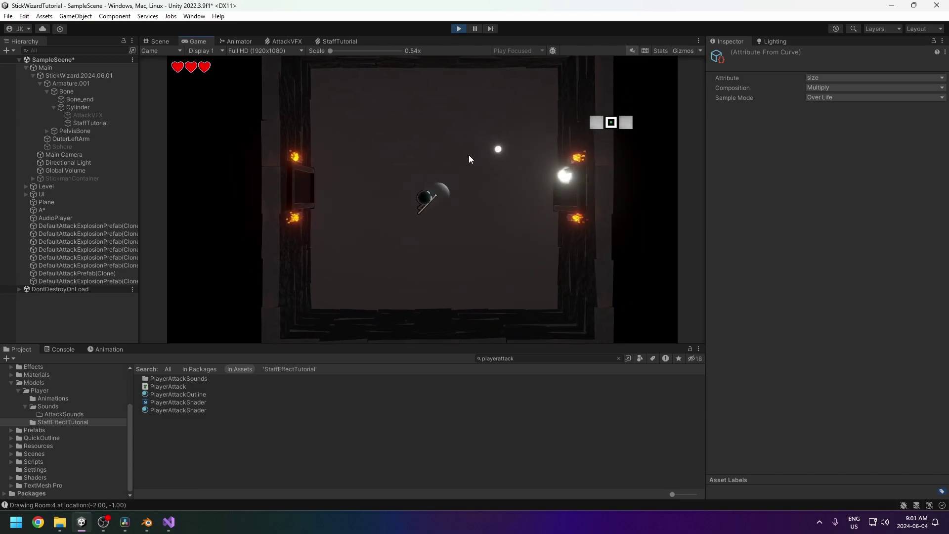
key(a)
key(w)
key(s)
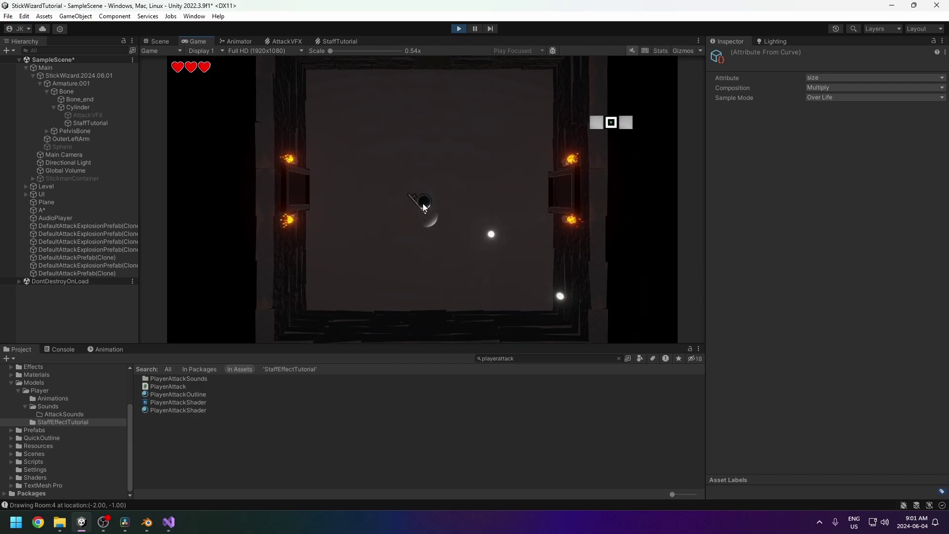
key(d)
key(w)
key(s)
key(a)
key(d)
key(w)
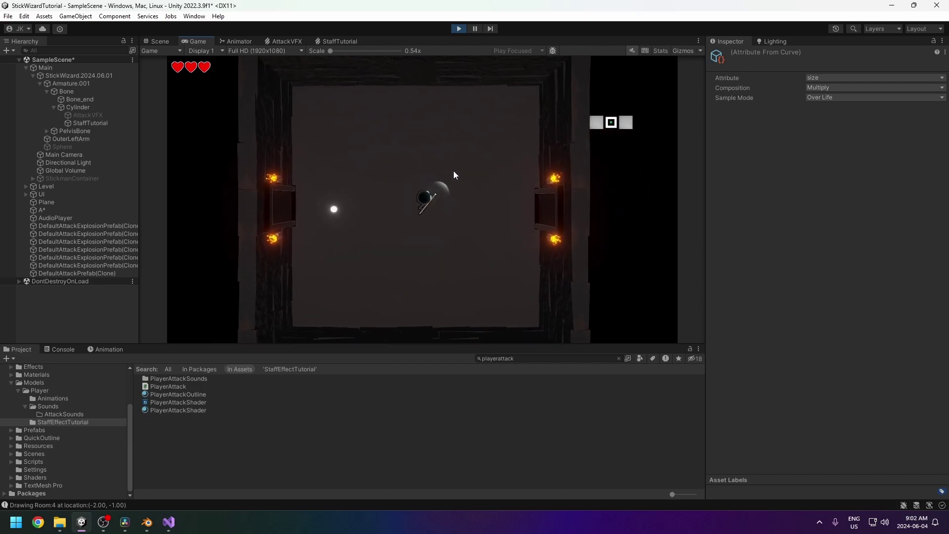
key(a)
key(d)
key(s)
key(w)
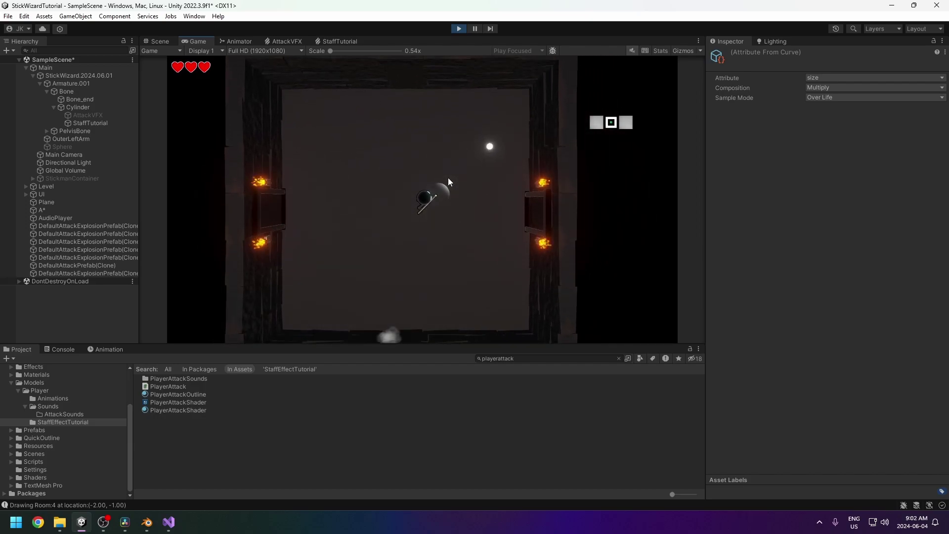